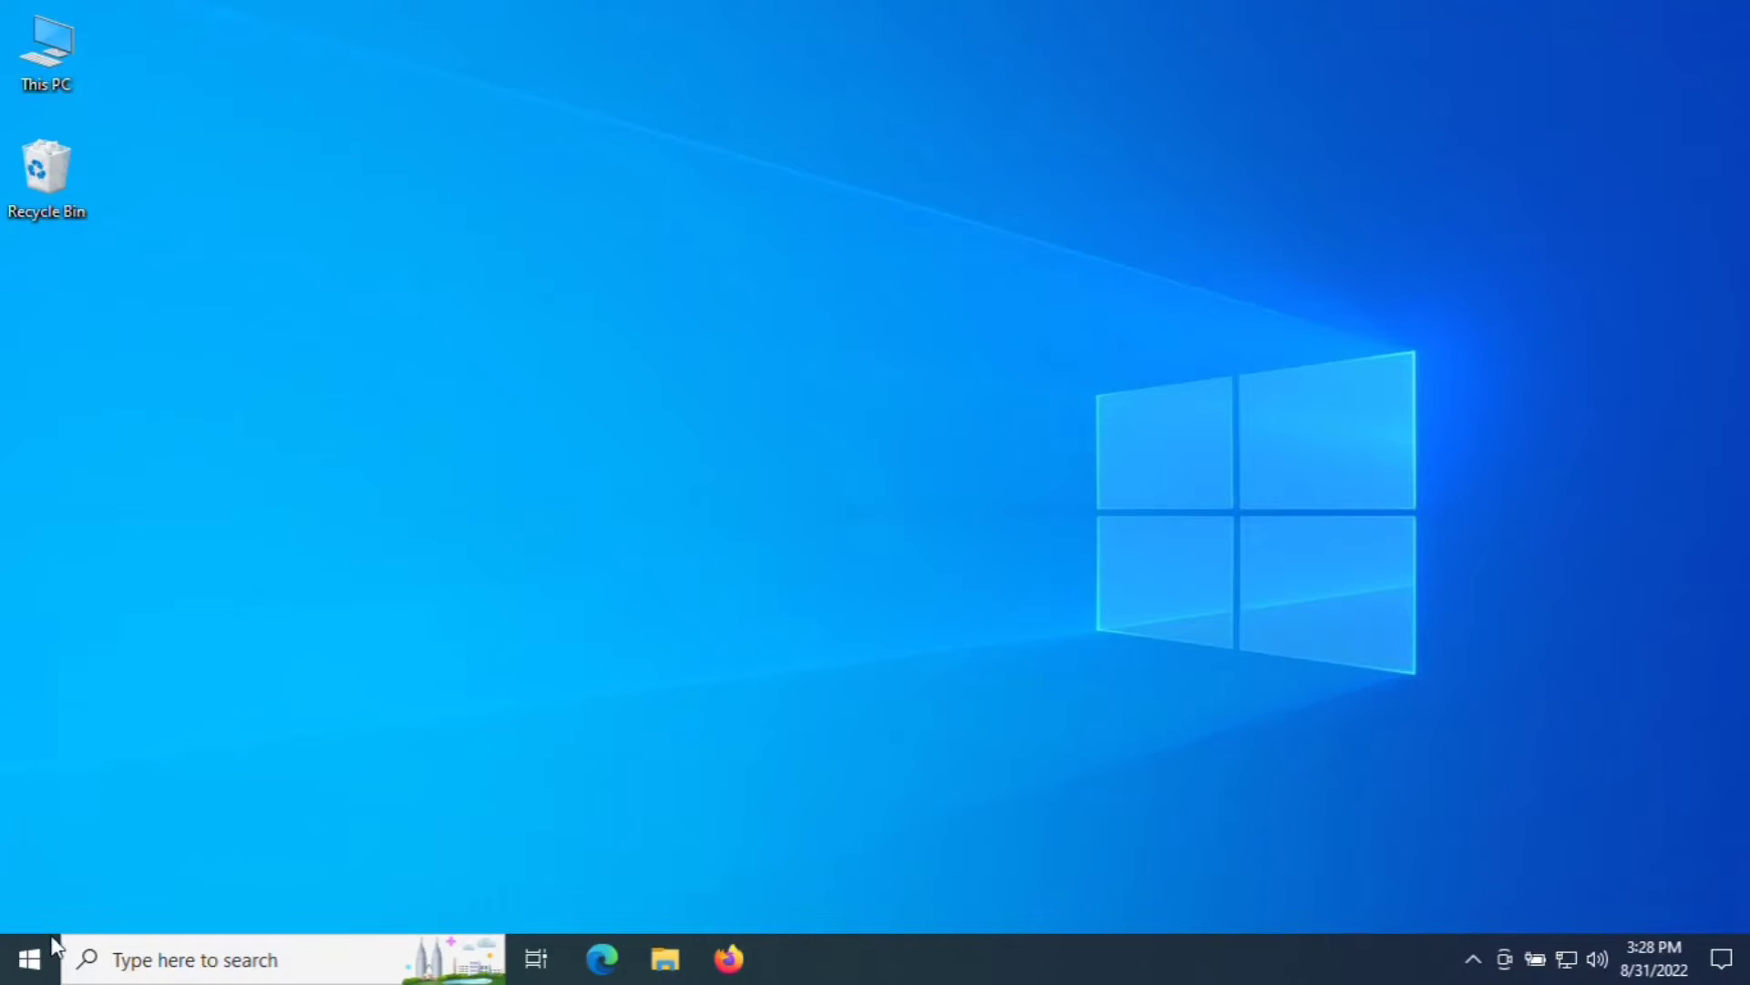
Launch the Registry Editor by running the regedit command
right_click(36, 959)
click(149, 841)
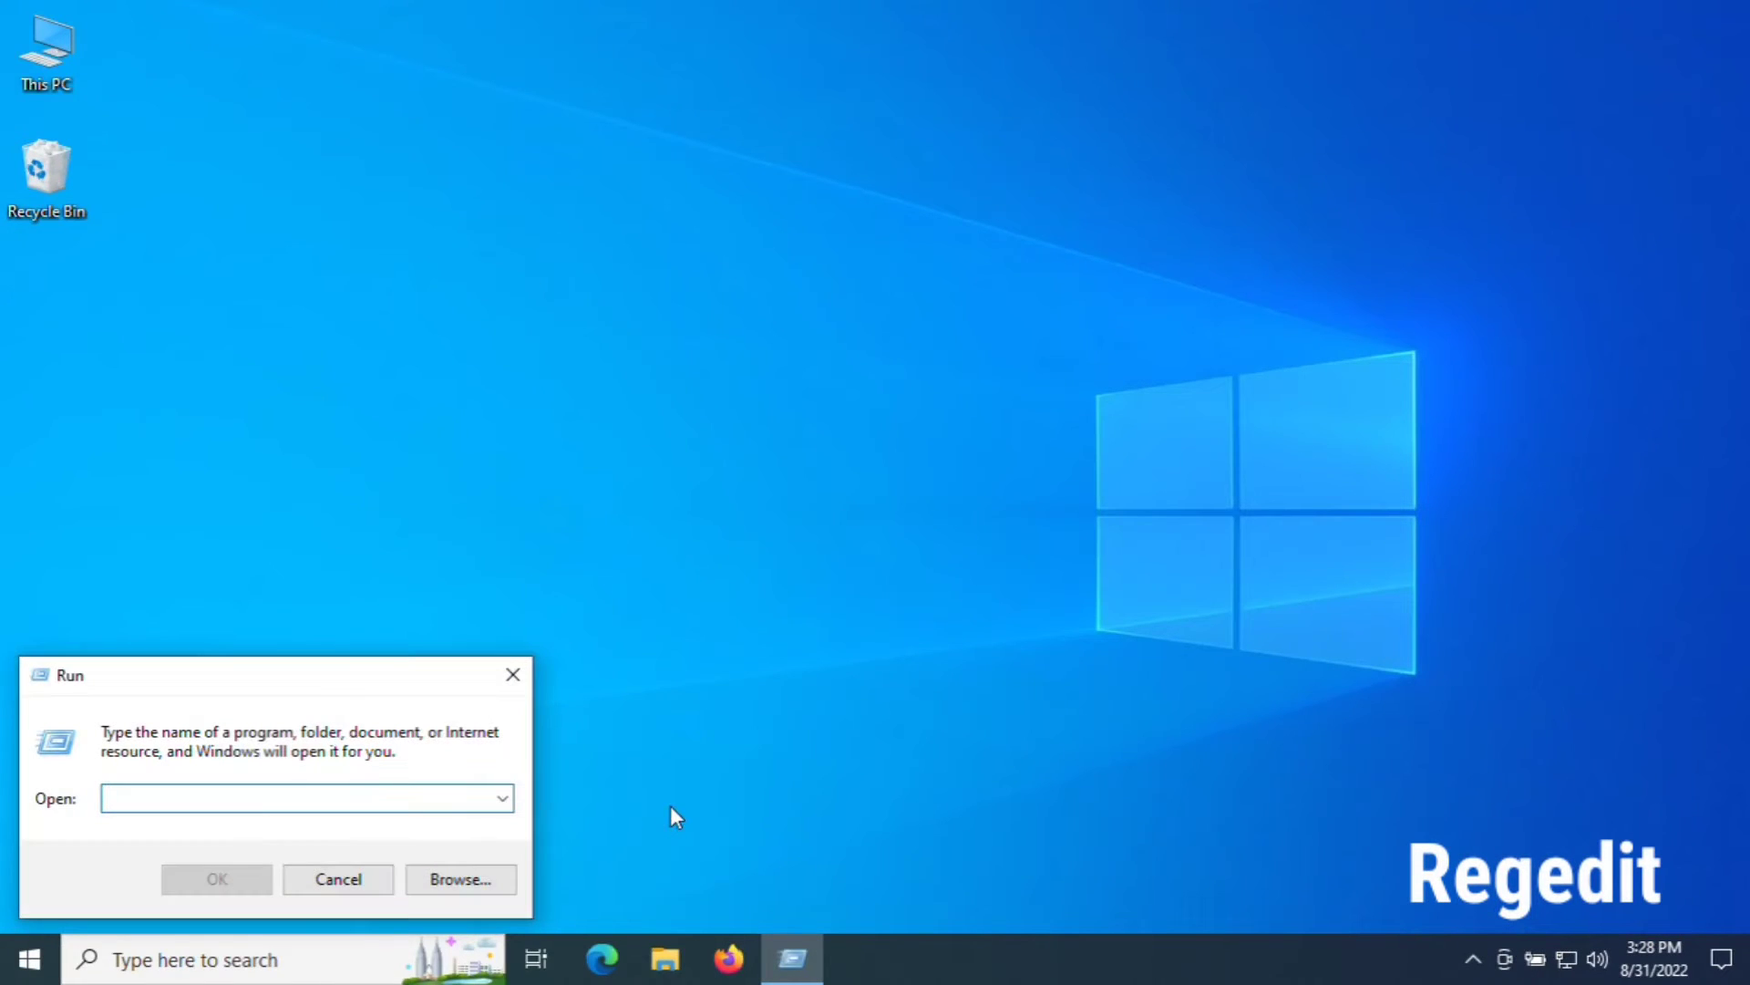
text(re)
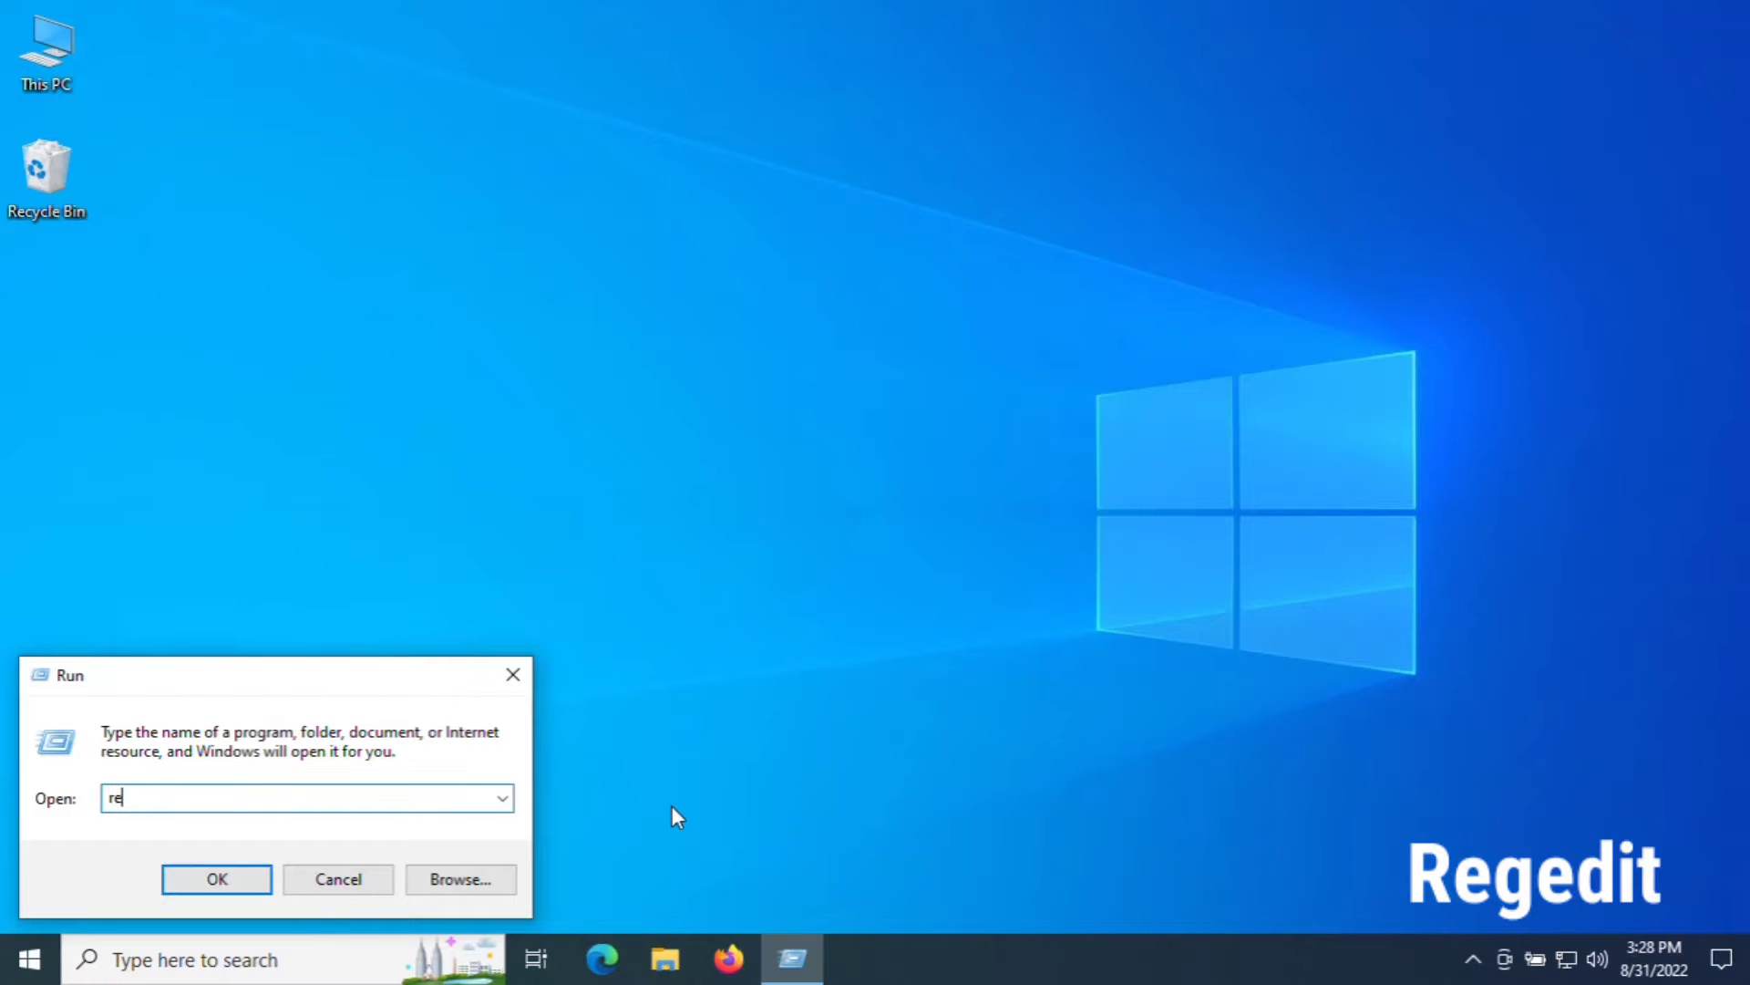
text(gedit)
click(190, 890)
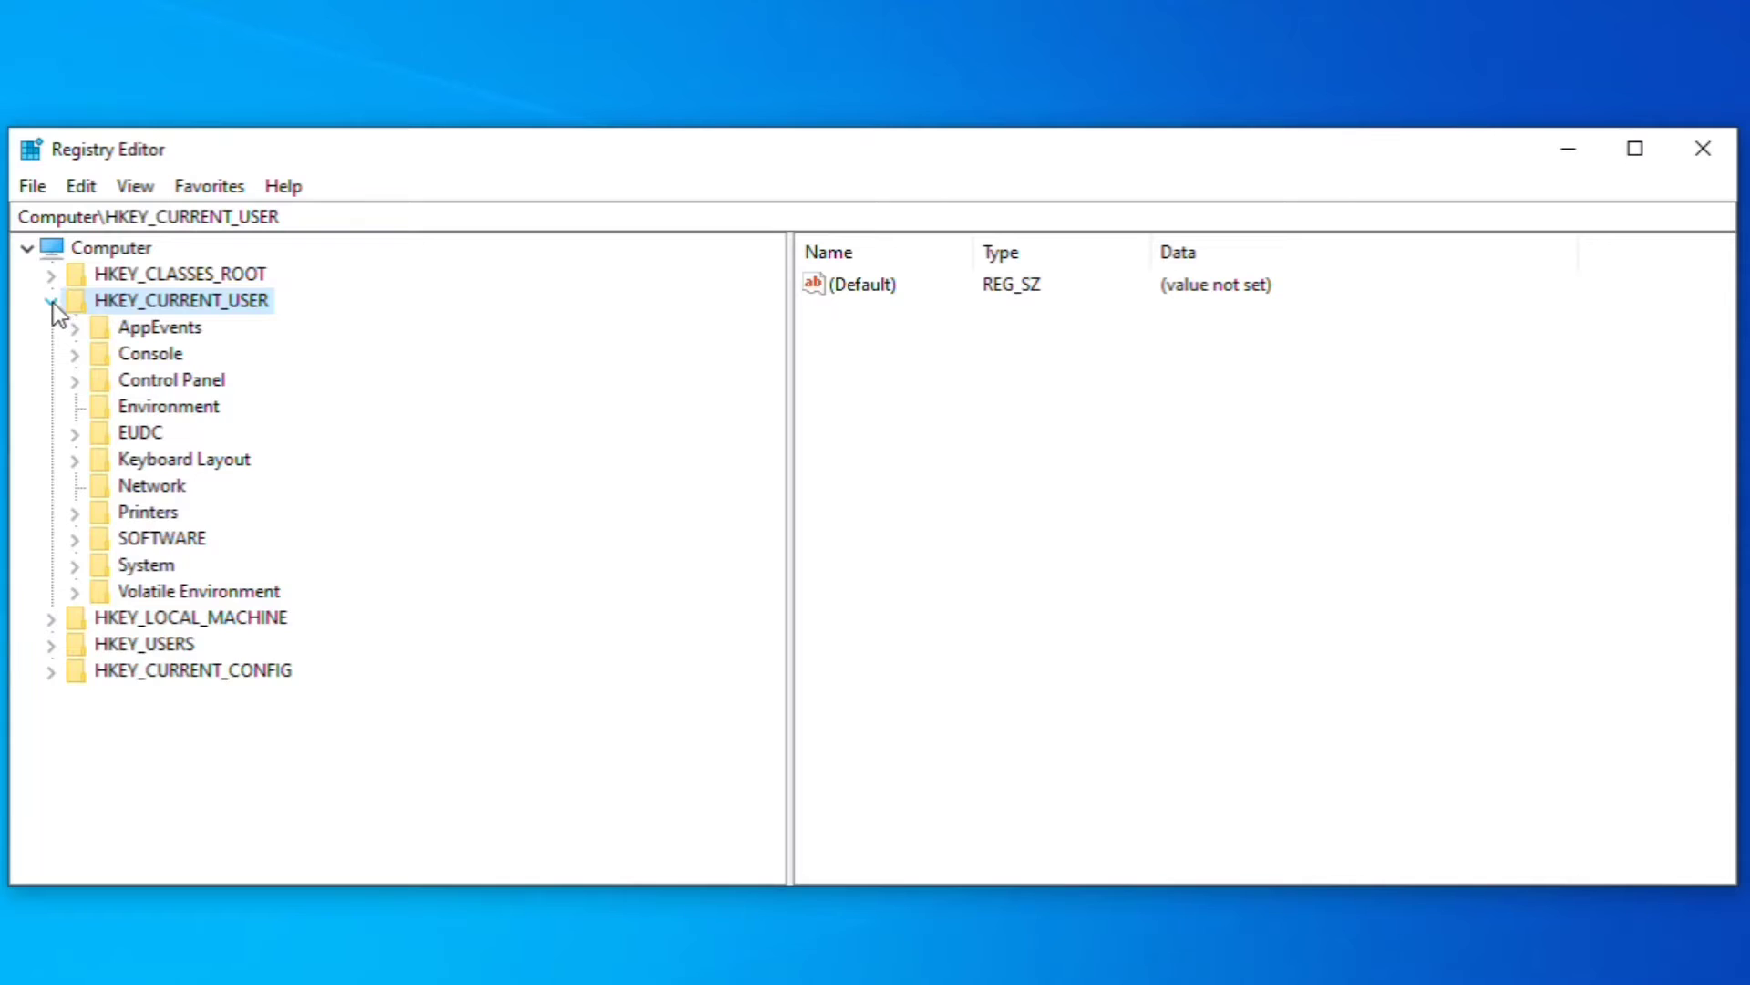
Open the registry key HKEY_CURRENT_USER\Control Panel\Mouse
click(52, 302)
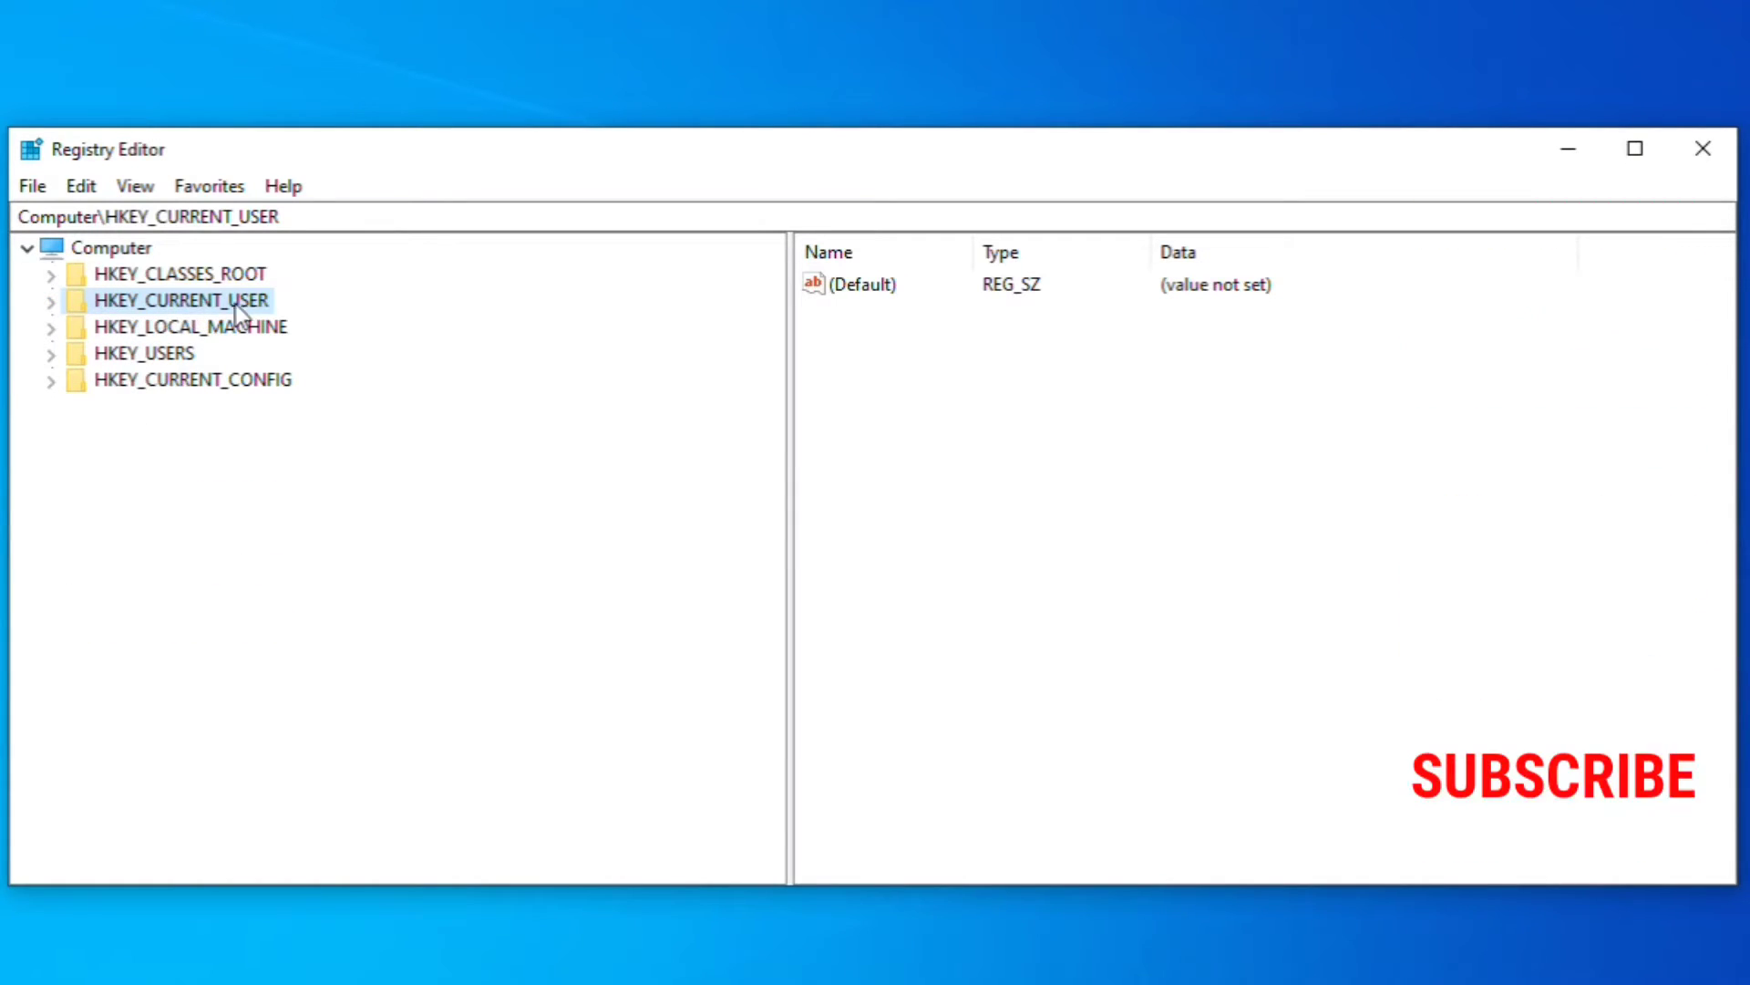
click(52, 301)
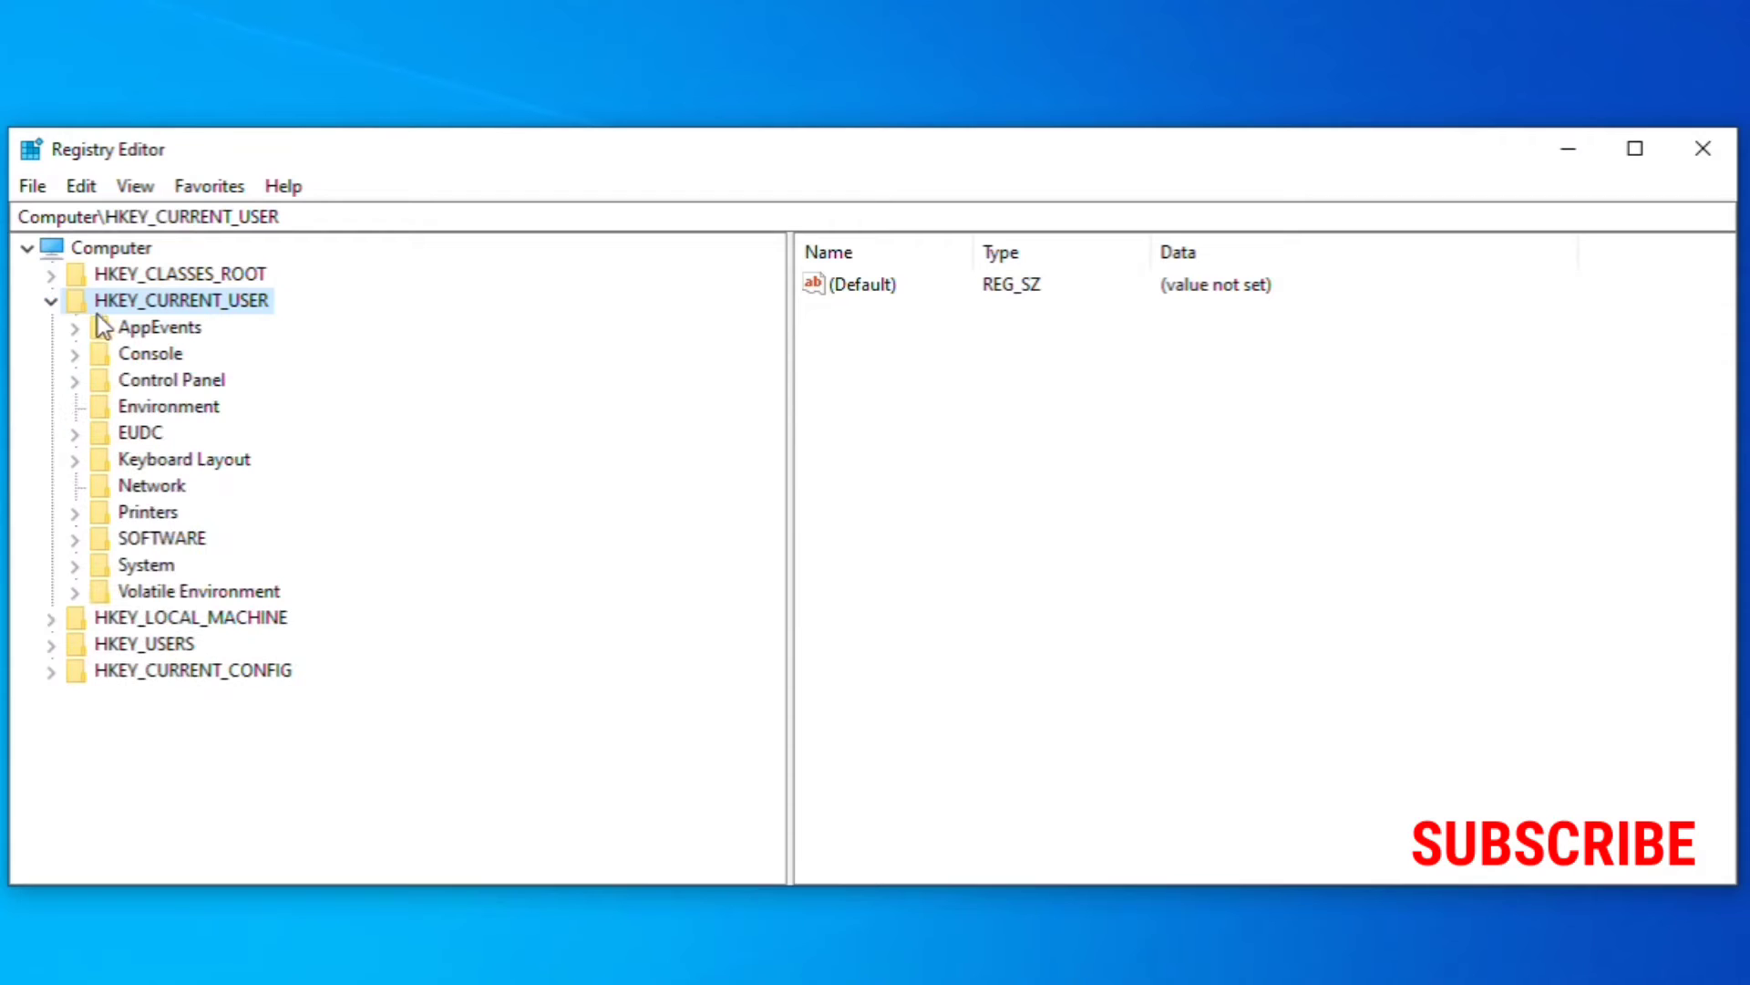
click(75, 381)
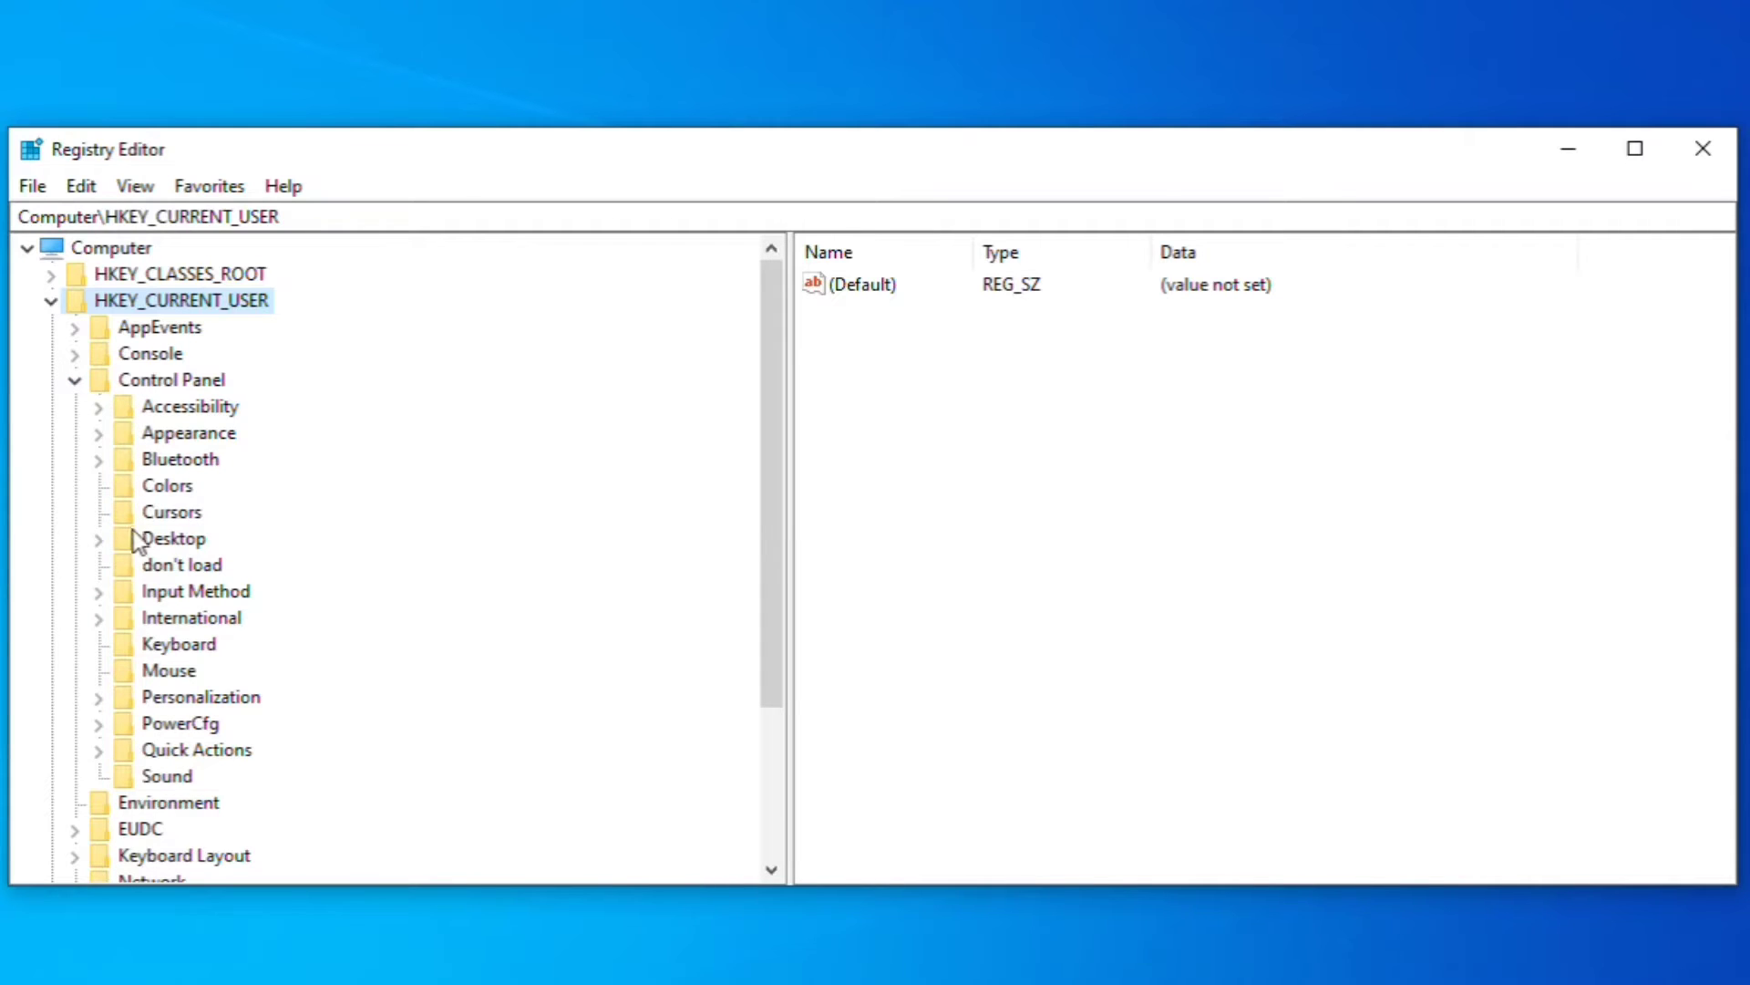
click(139, 673)
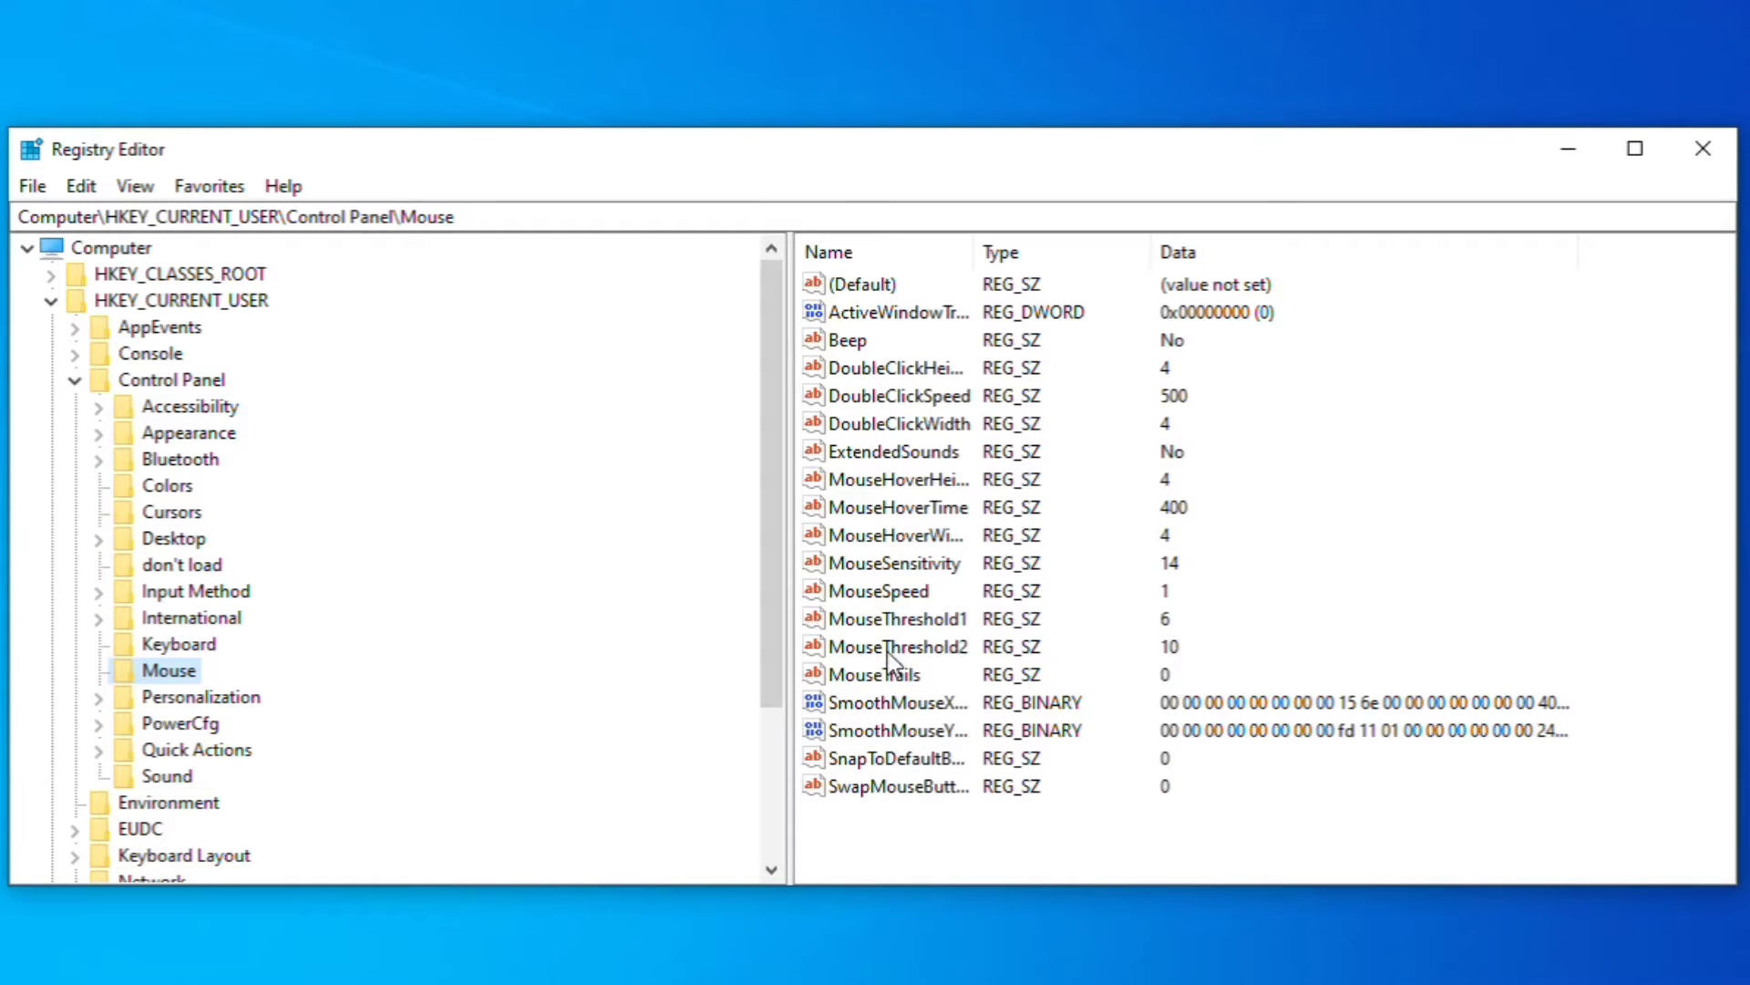
Set the MouseSensitivity value data to 20 and close the Registry Editor
click(887, 565)
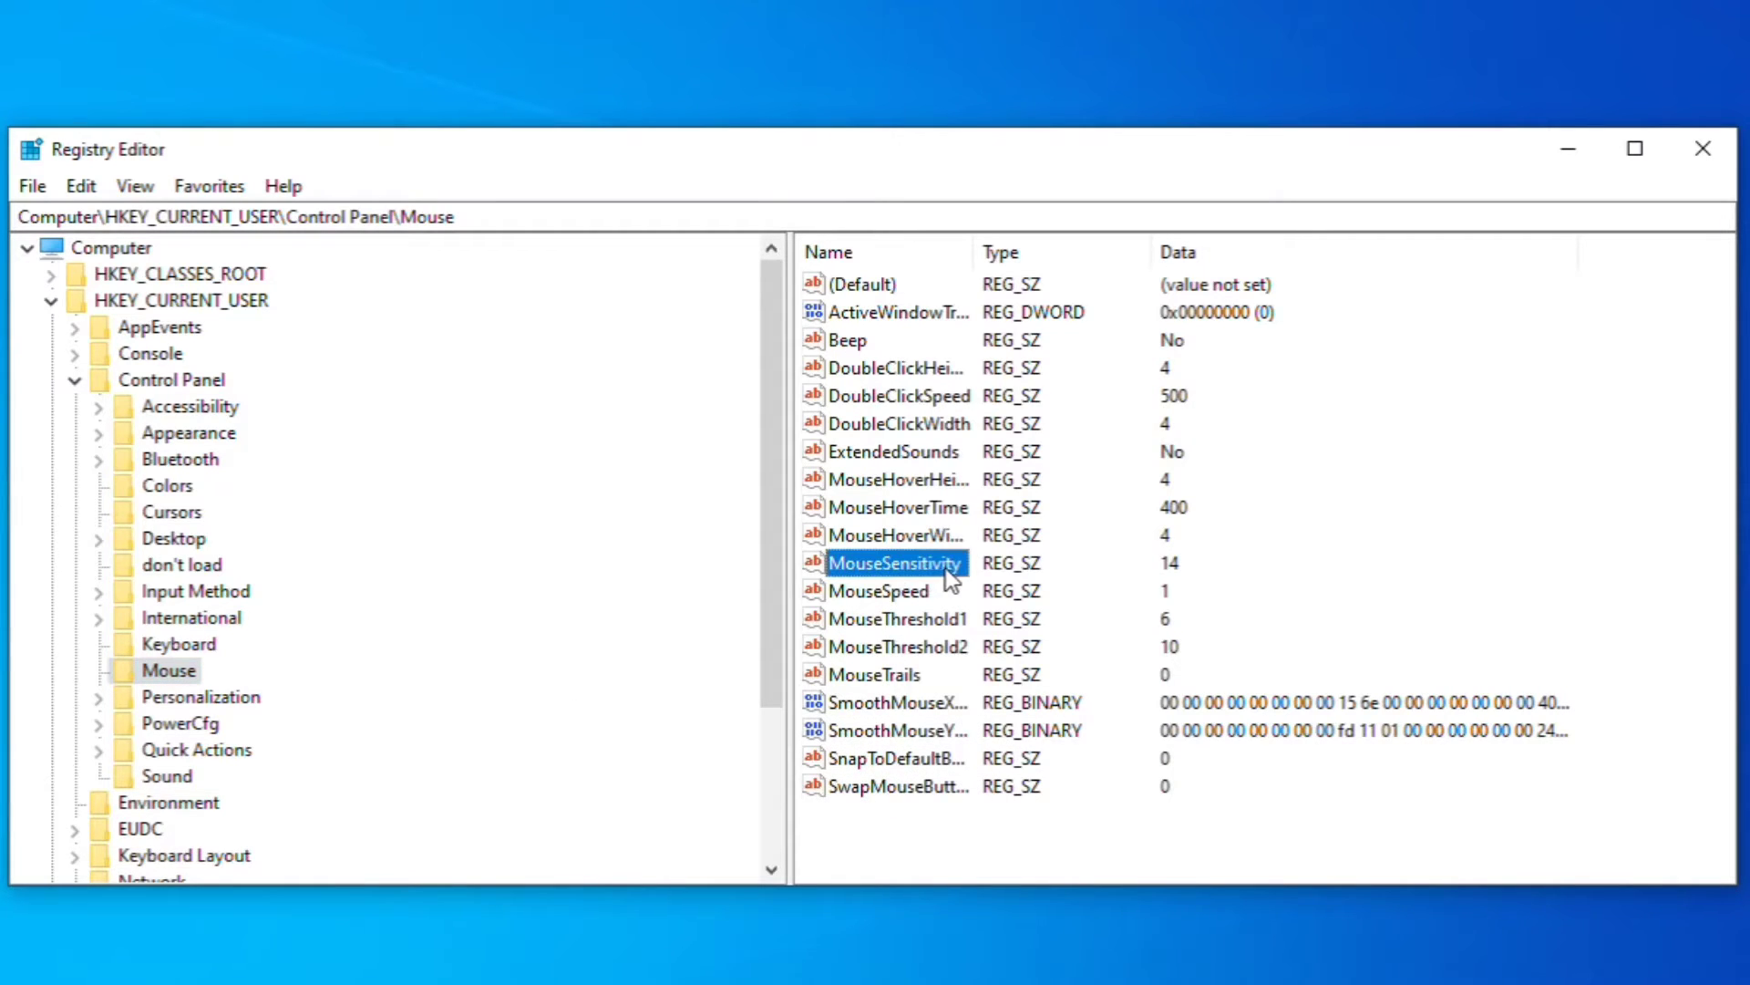
double_click(950, 566)
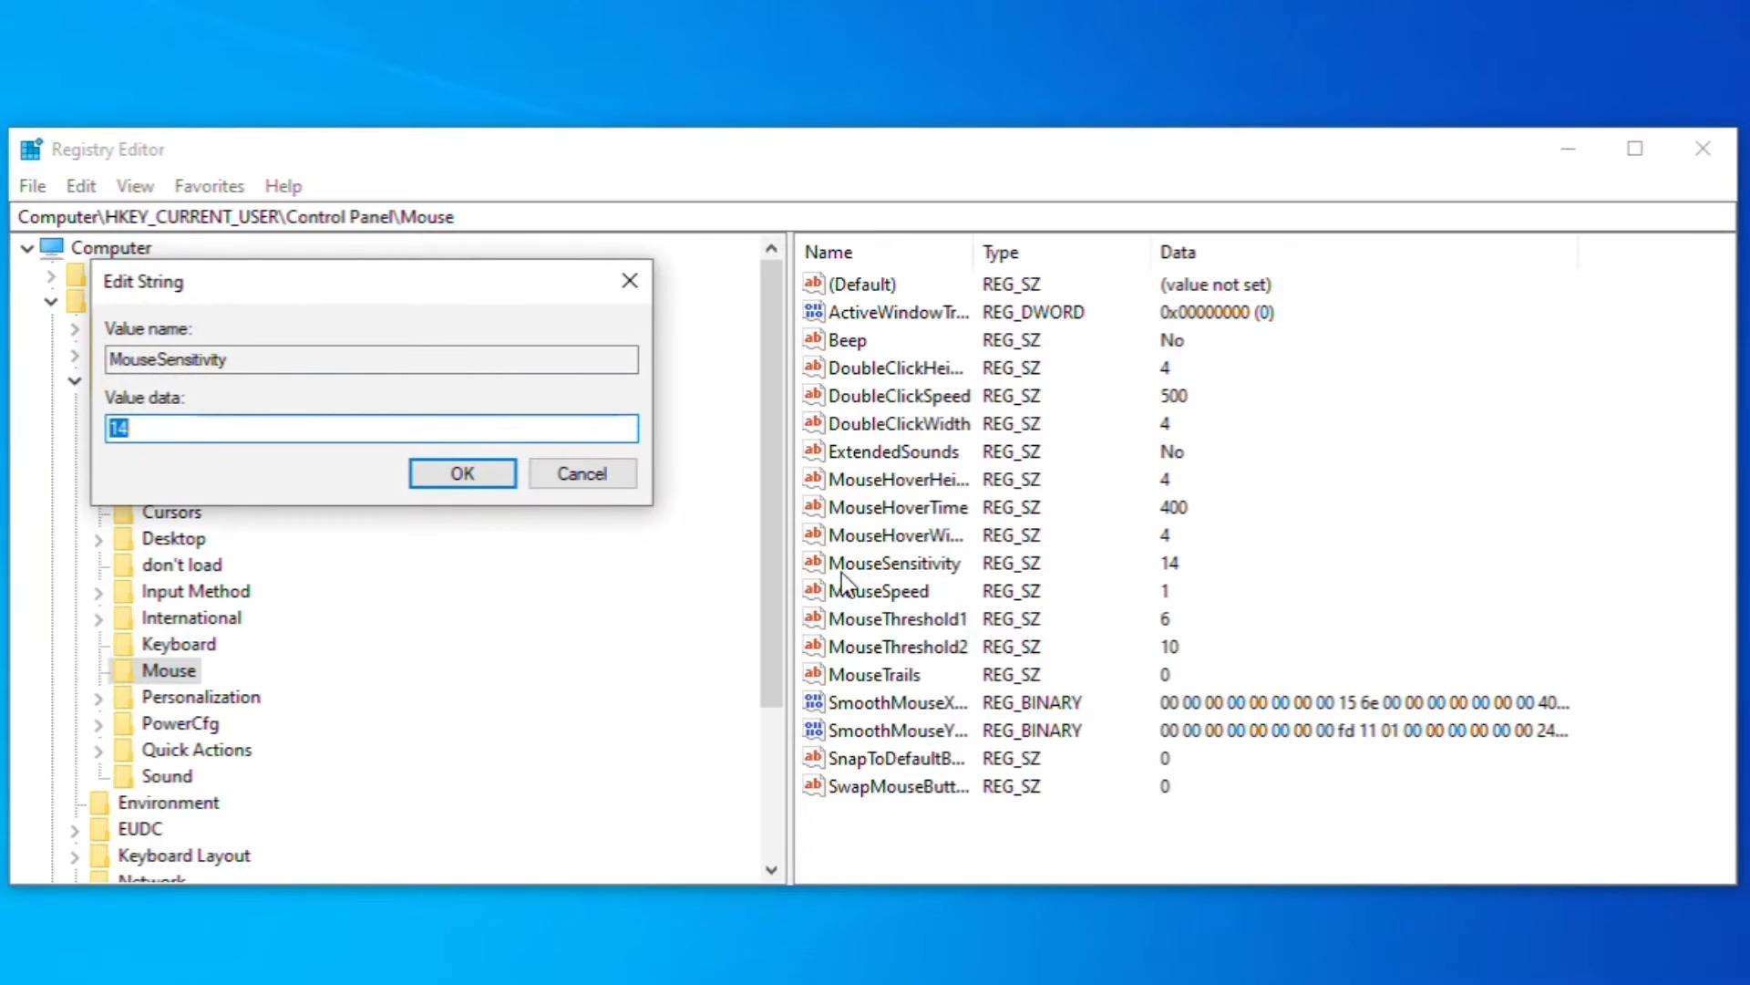
drag(180, 434, 103, 430)
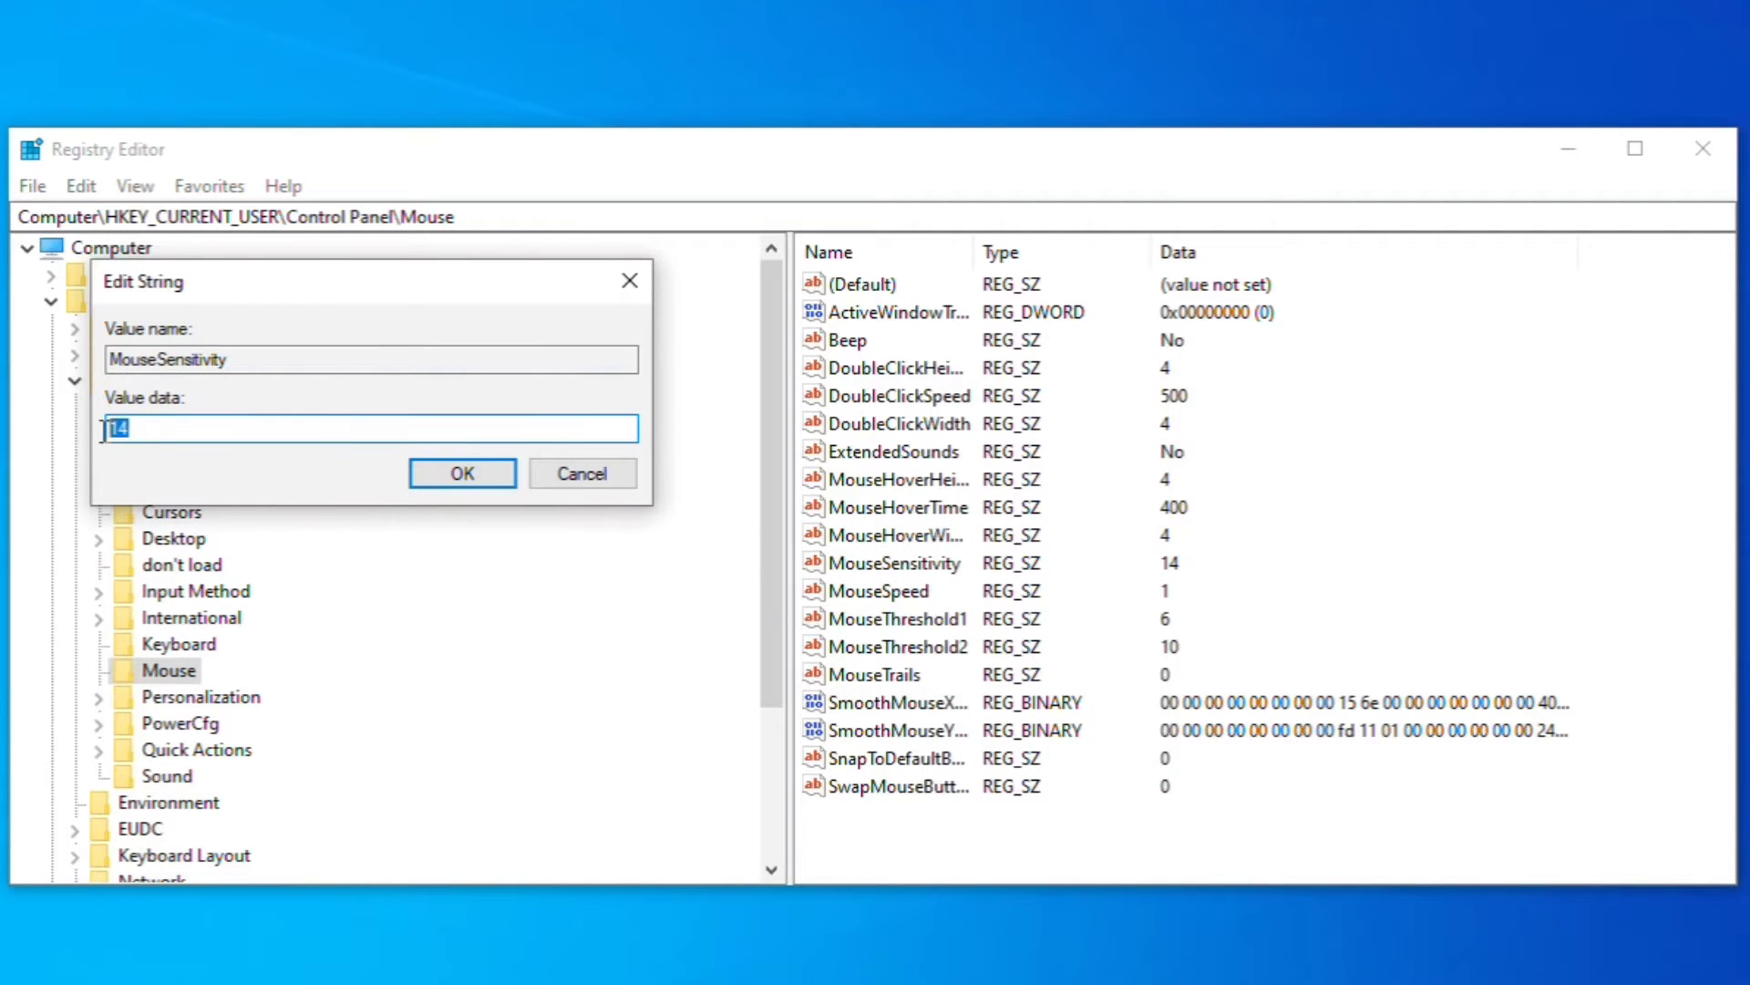
text(20)
click(449, 472)
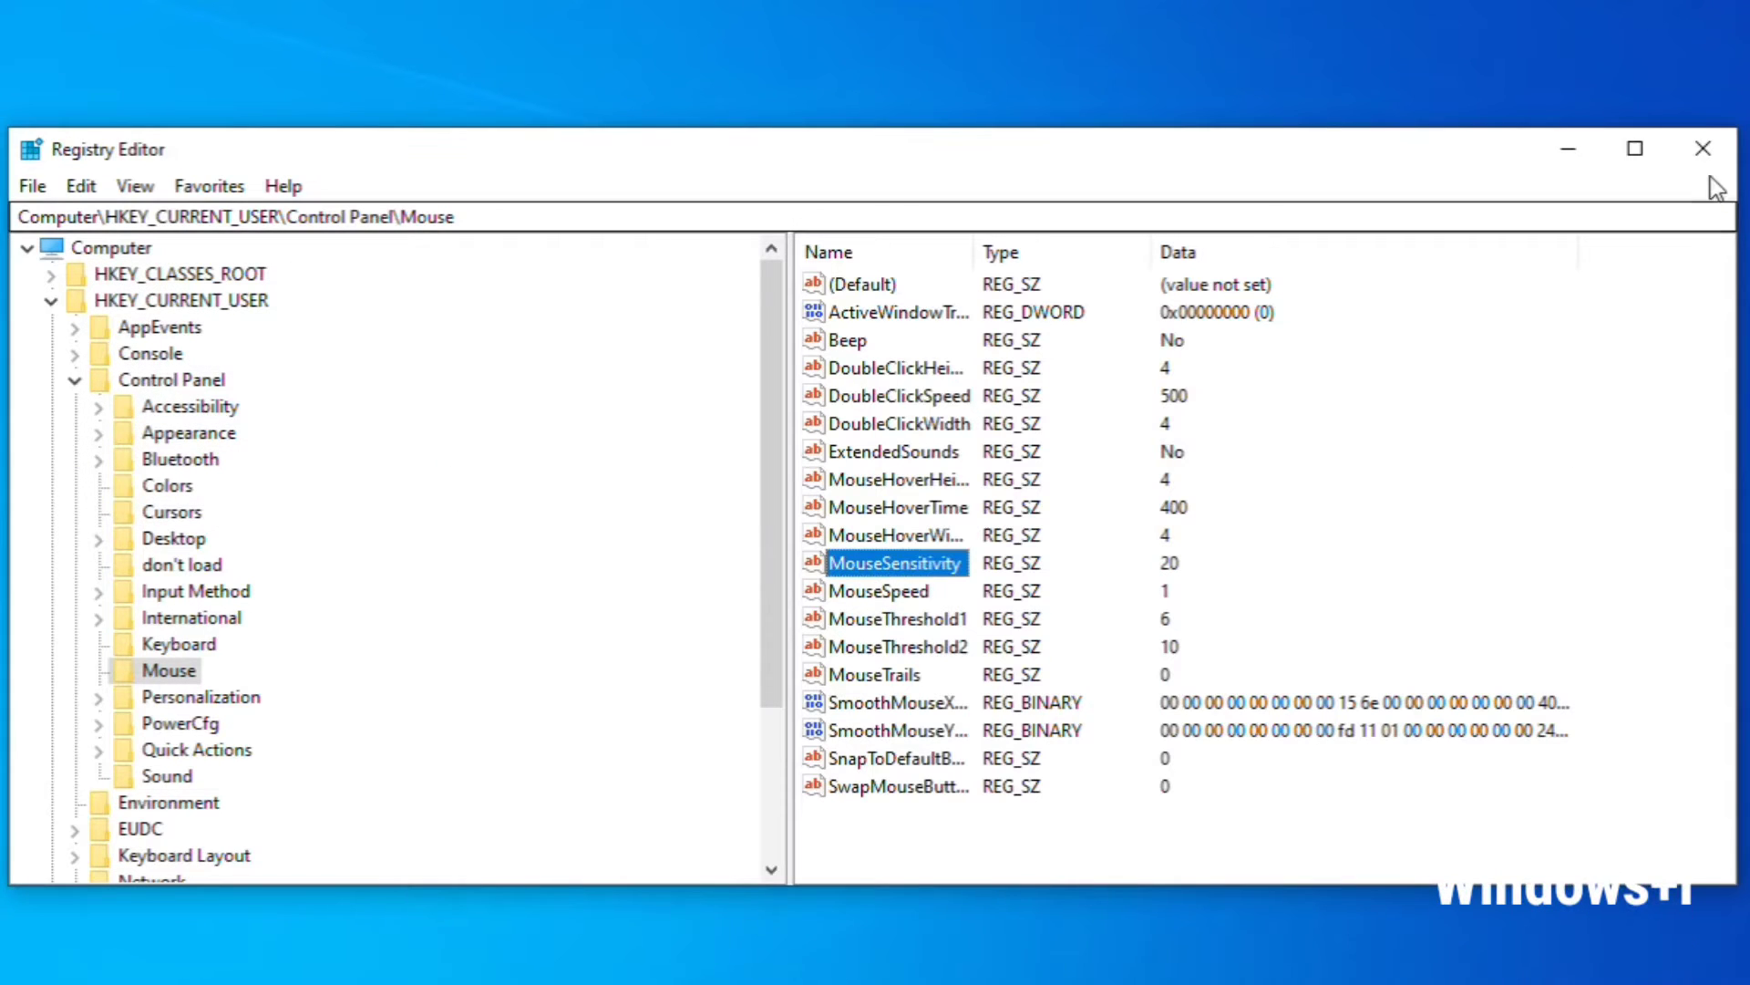
click(1704, 149)
Open the advanced system settings from the About page of the Windows system settings, and close the Settings window
key(super+i)
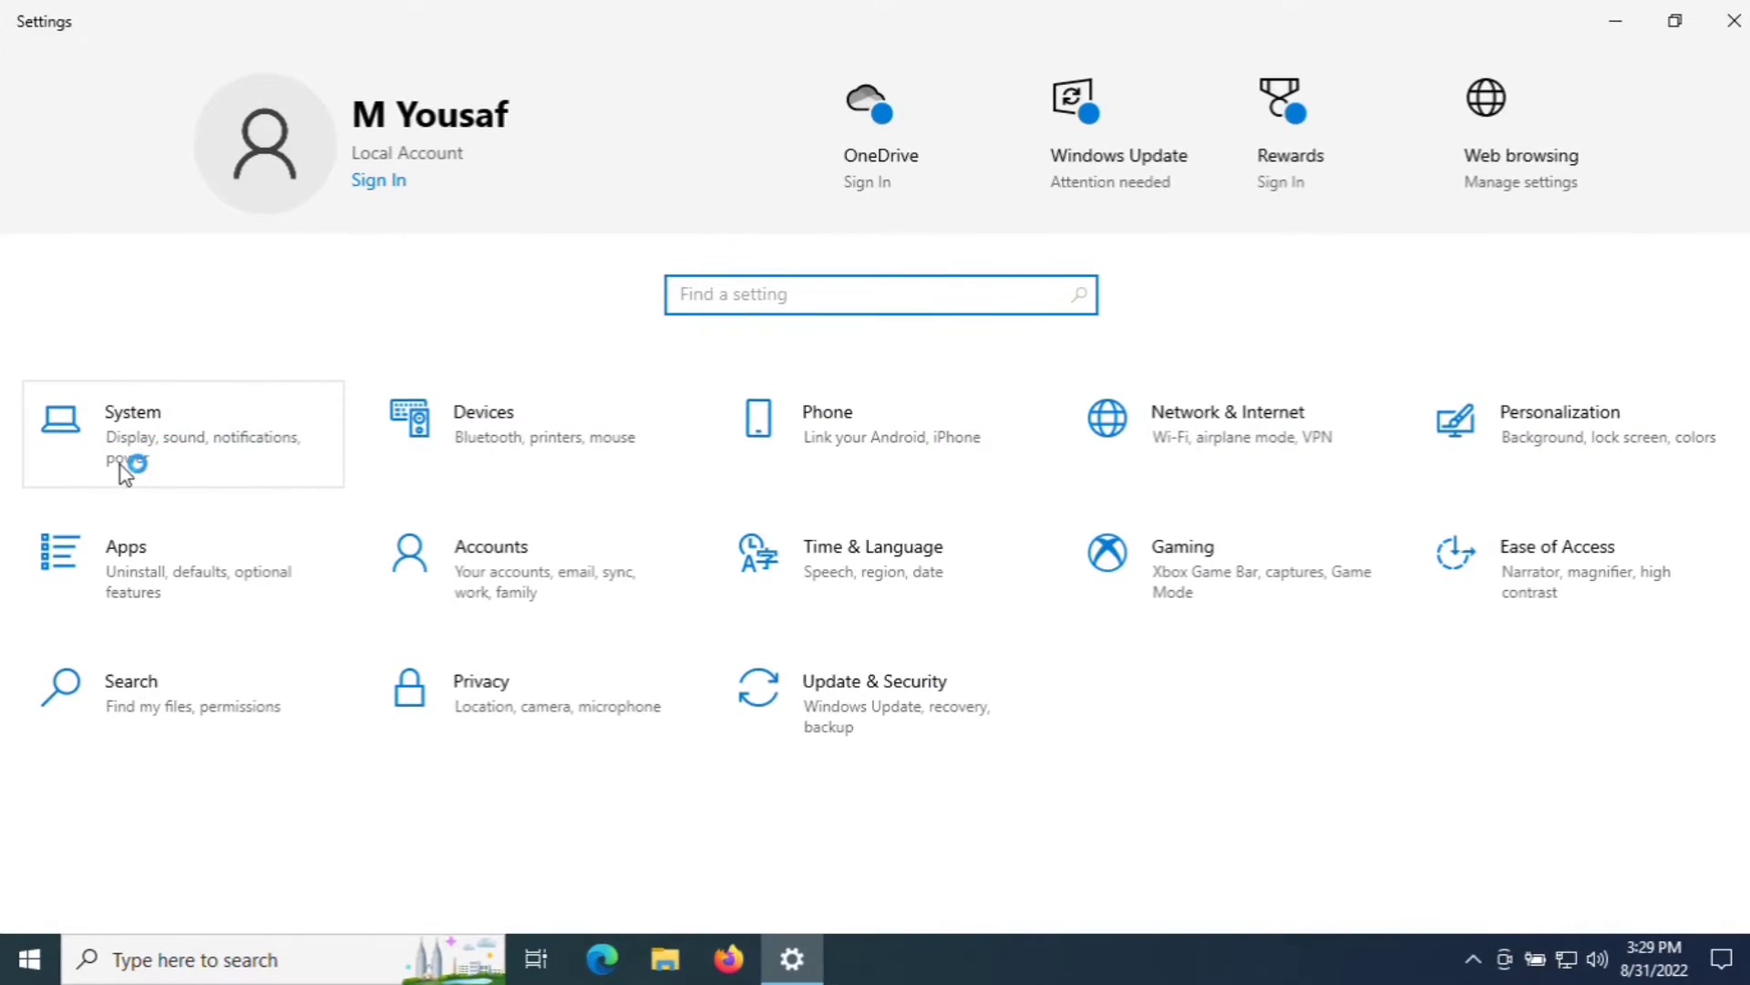
click(255, 449)
scroll(305, 492, down, 3)
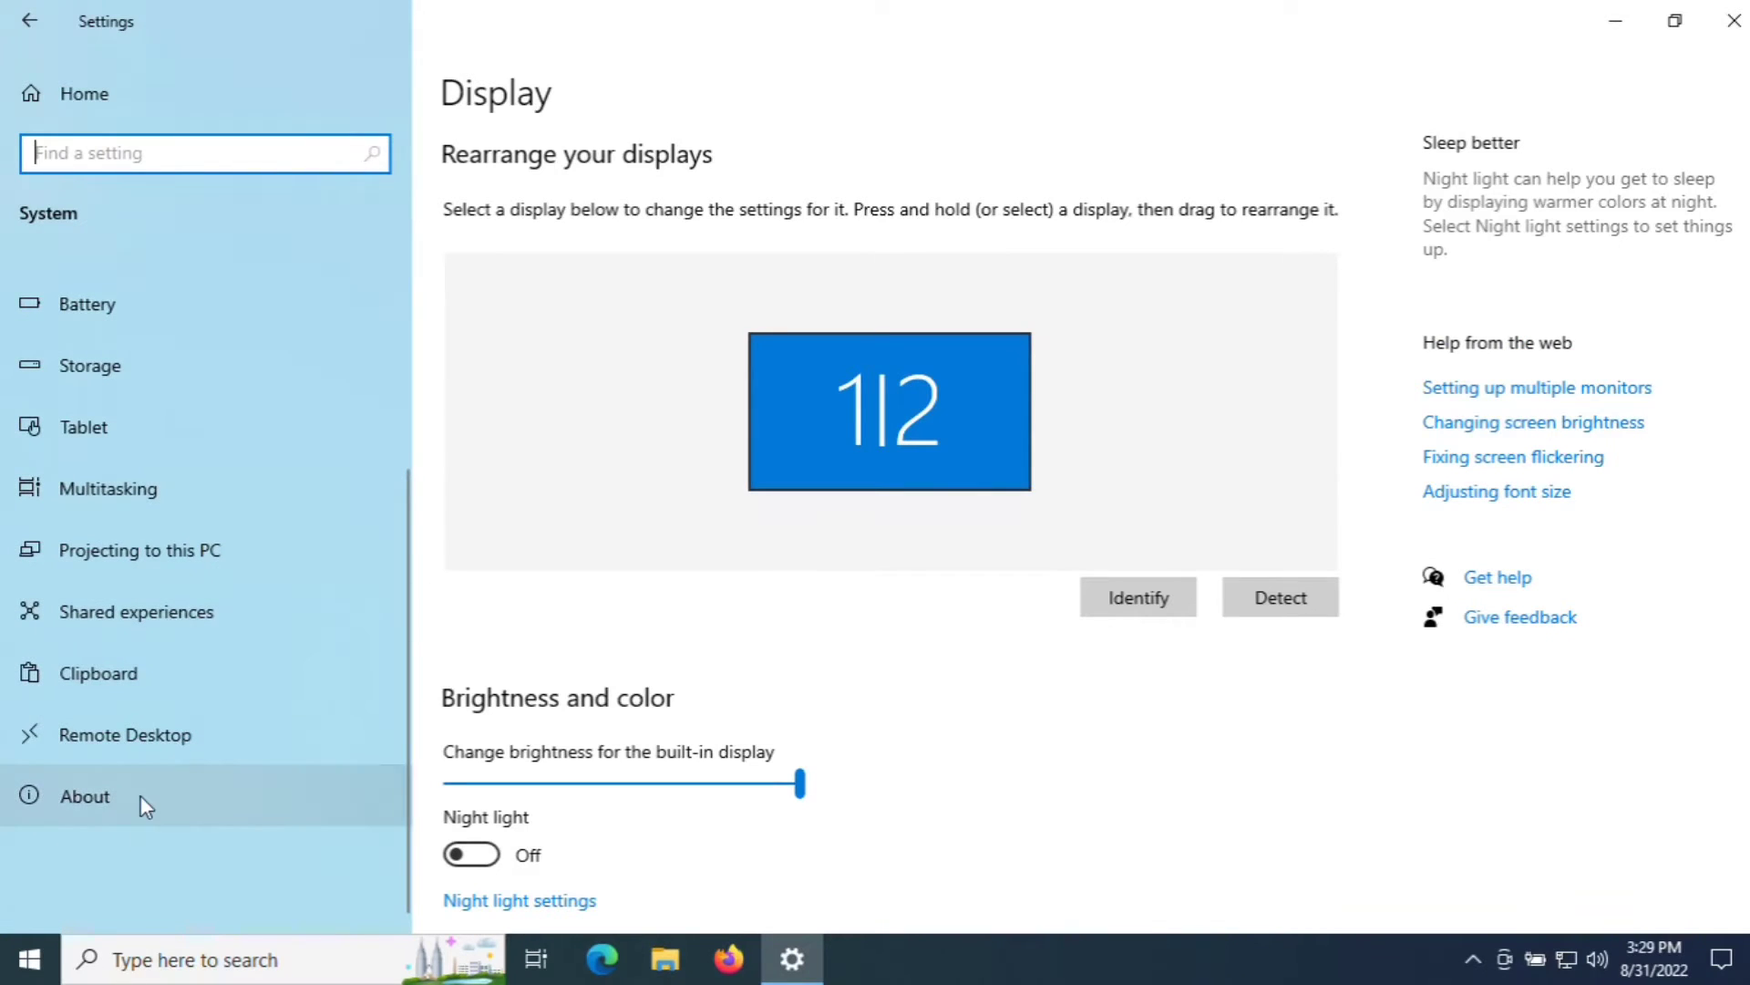
click(144, 795)
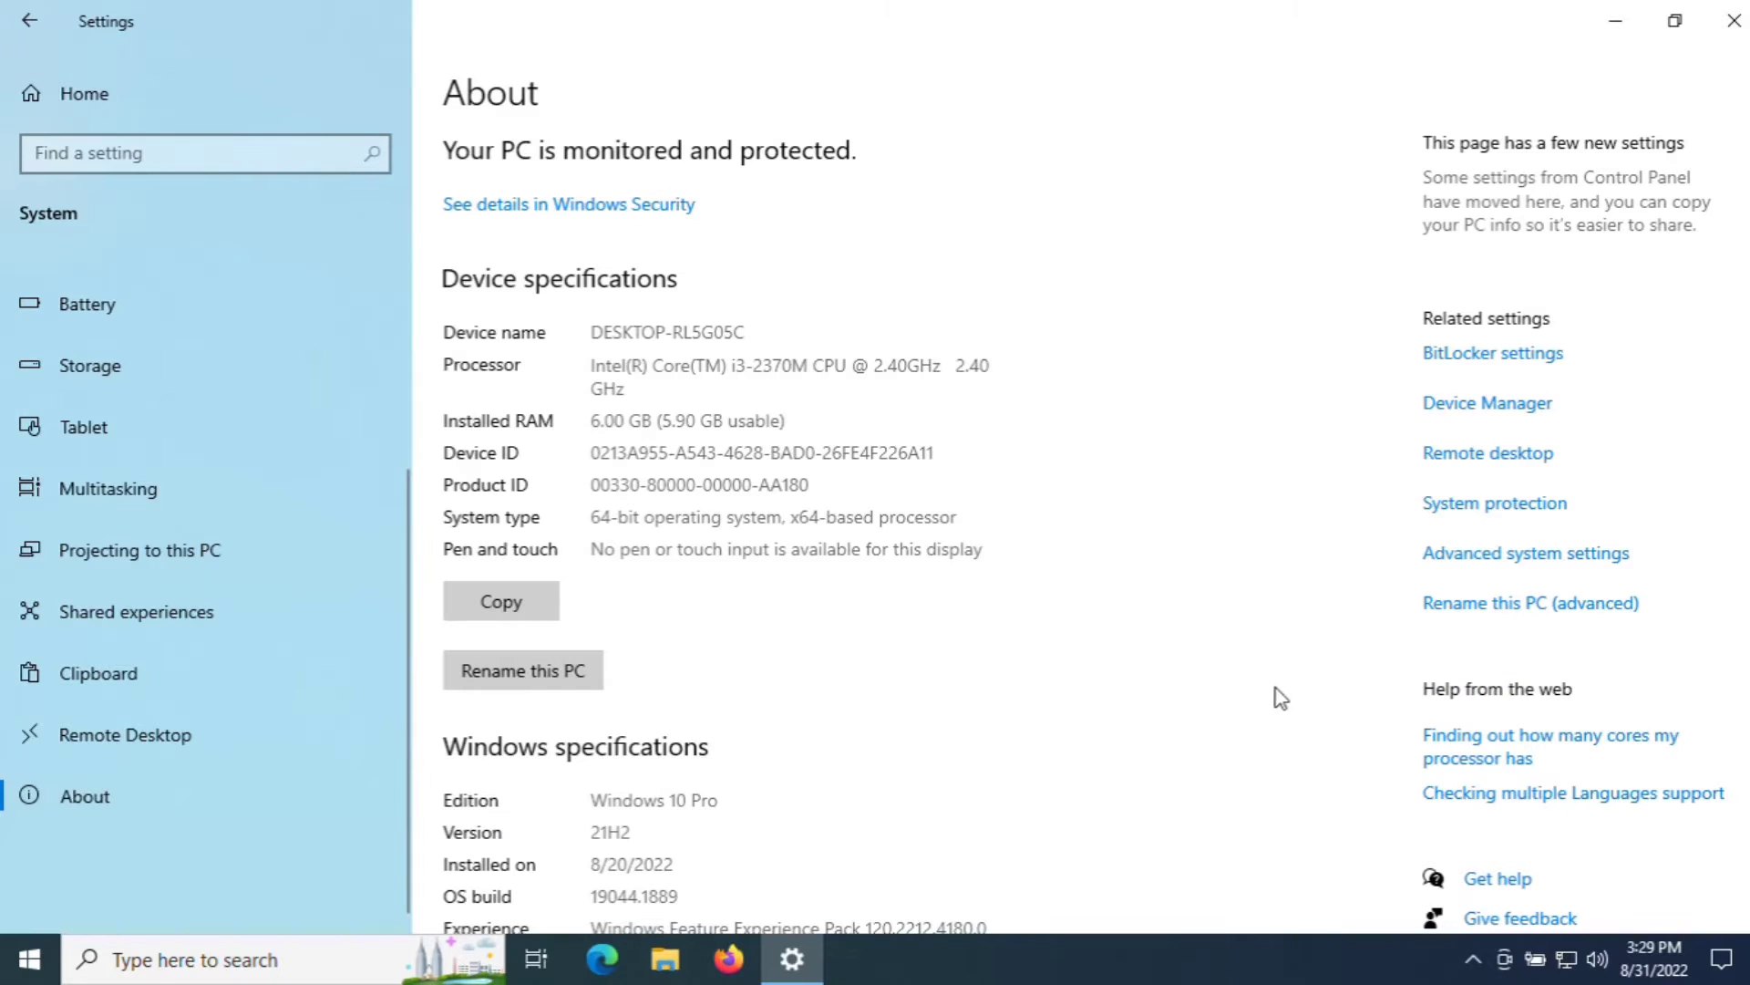
click(1510, 570)
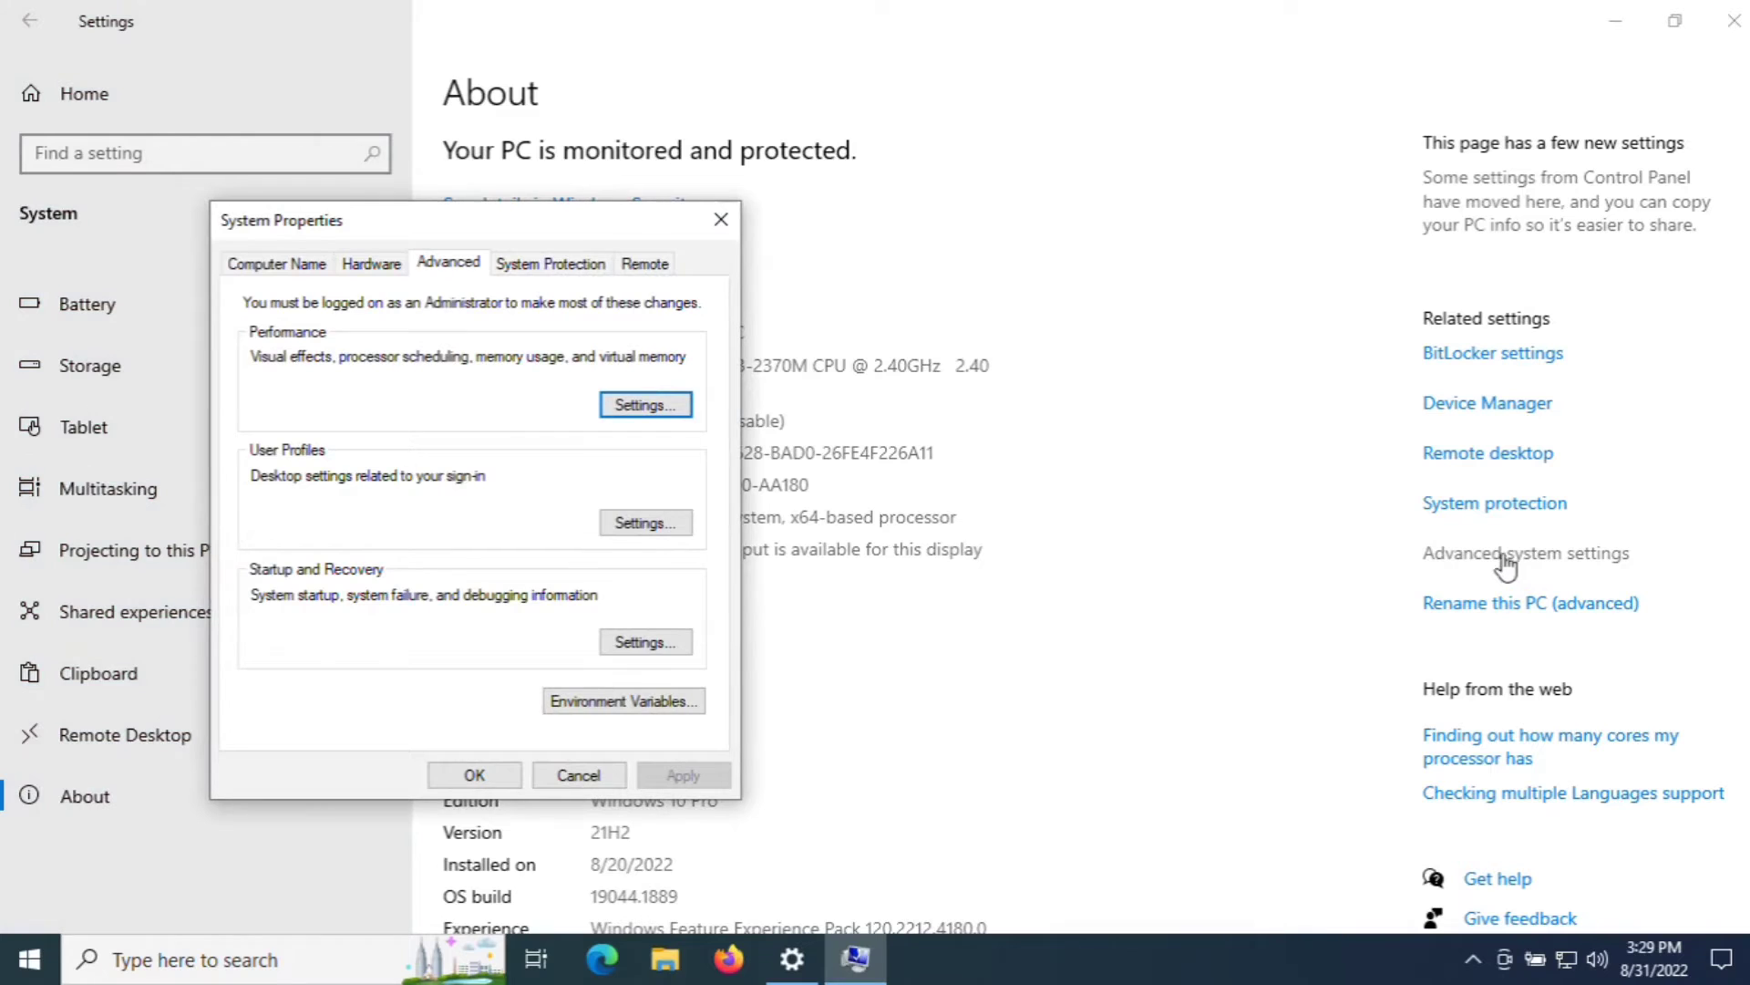
click(1744, 9)
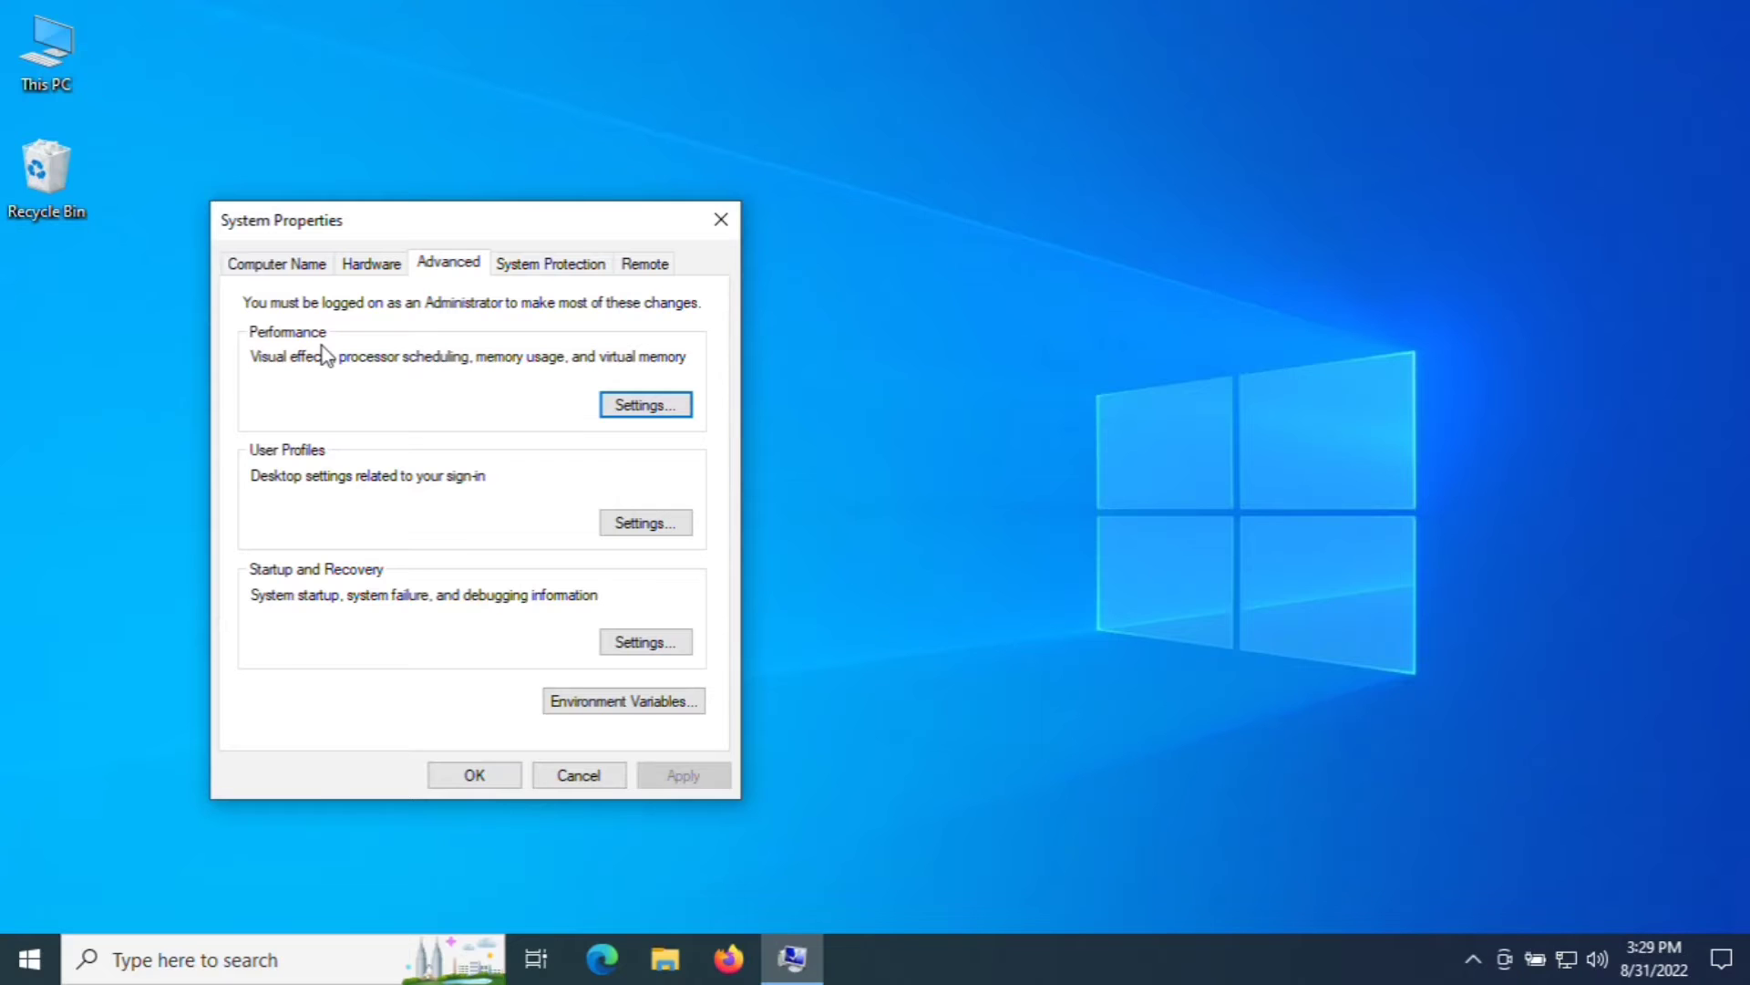
In the performance visual effects, turn off animations for controls and elements inside windows, for minimizing and maximizing windows, and in the taskbar
click(661, 410)
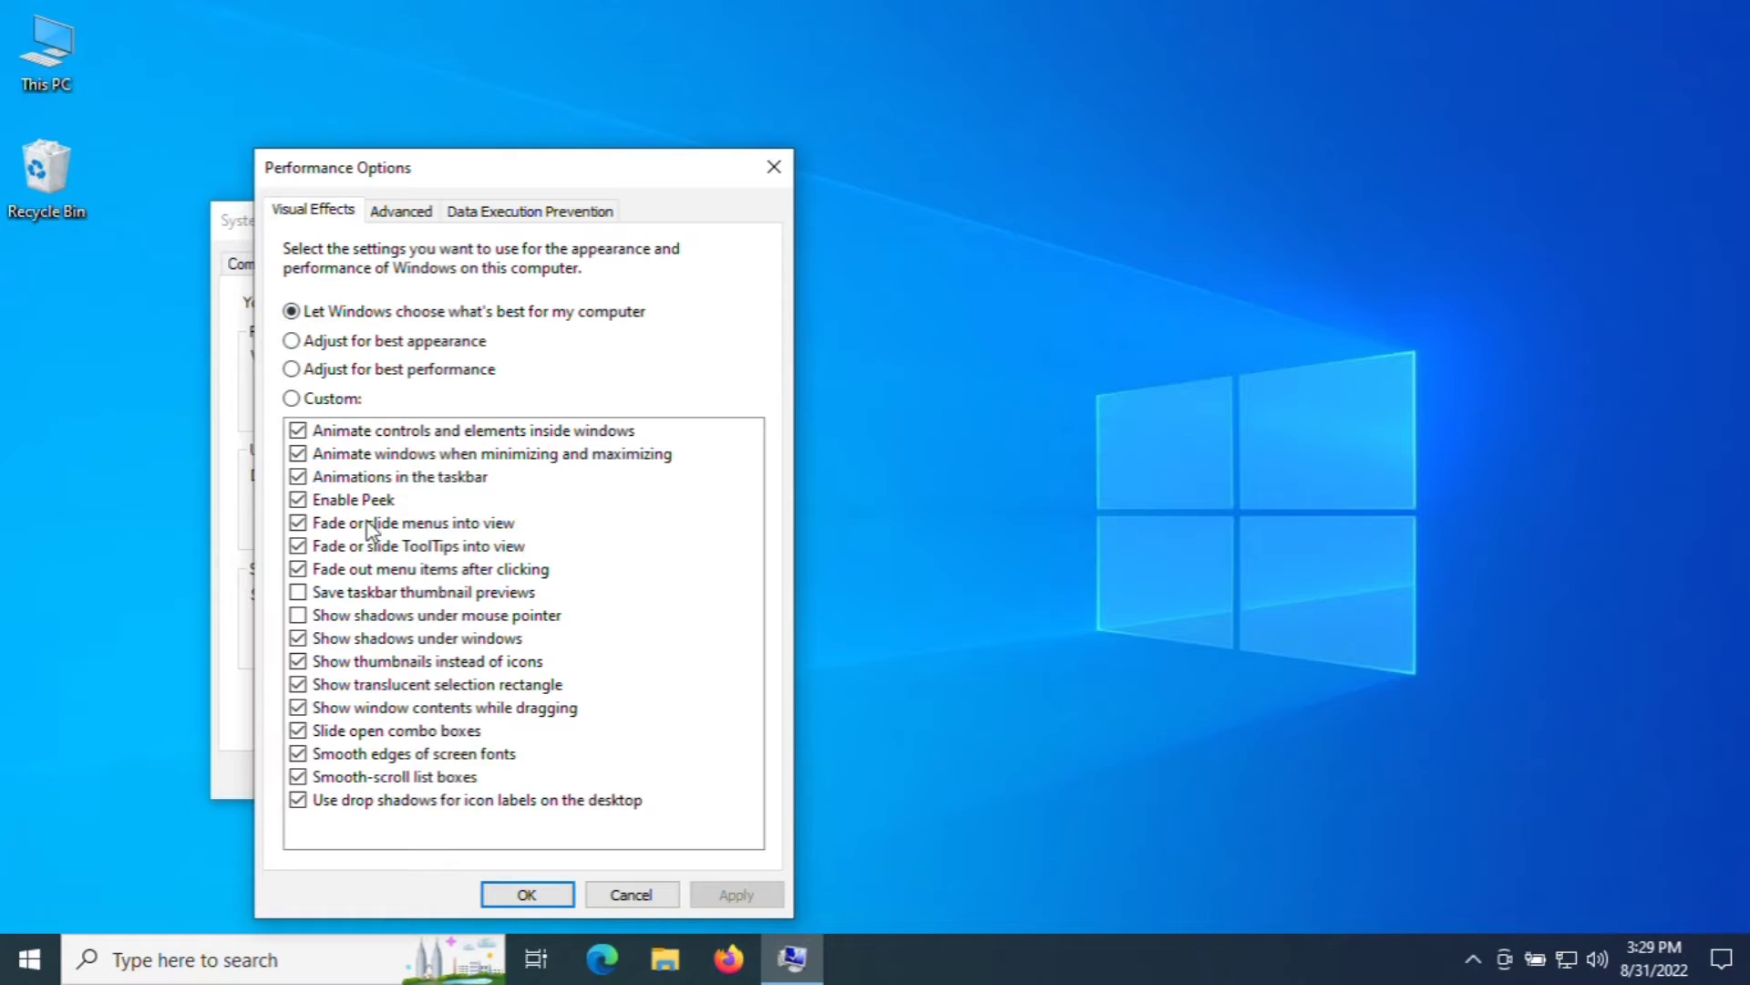
click(297, 431)
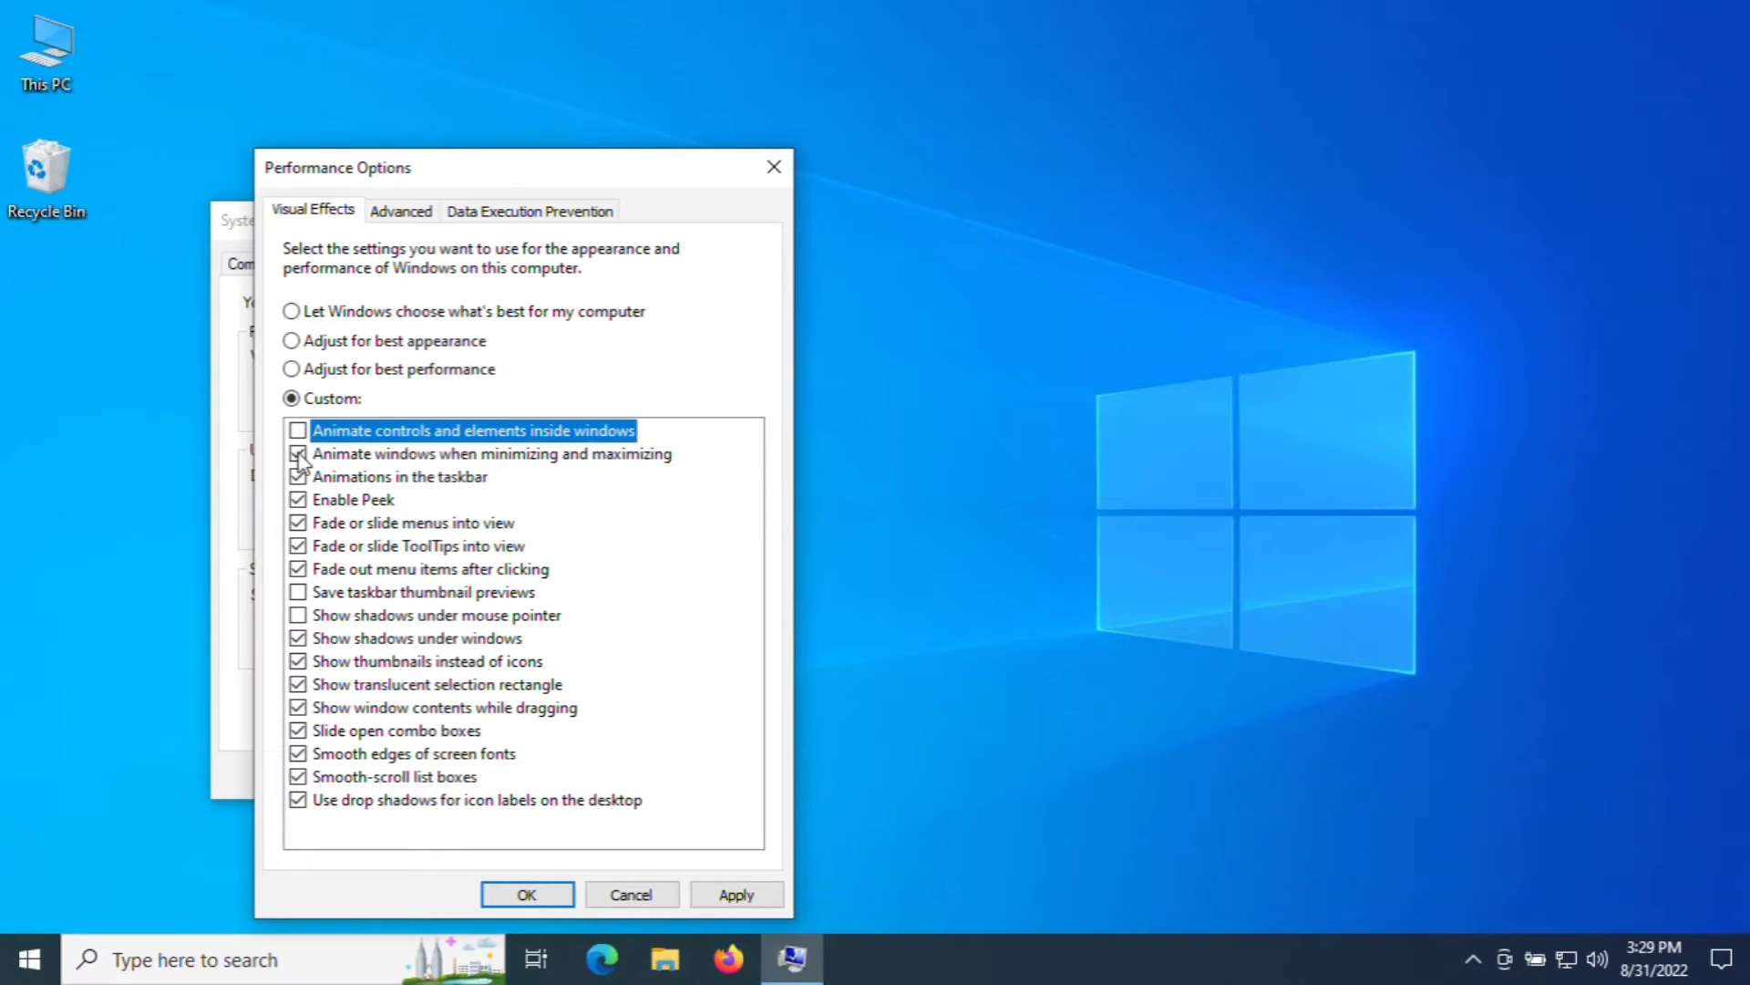
click(298, 453)
click(298, 476)
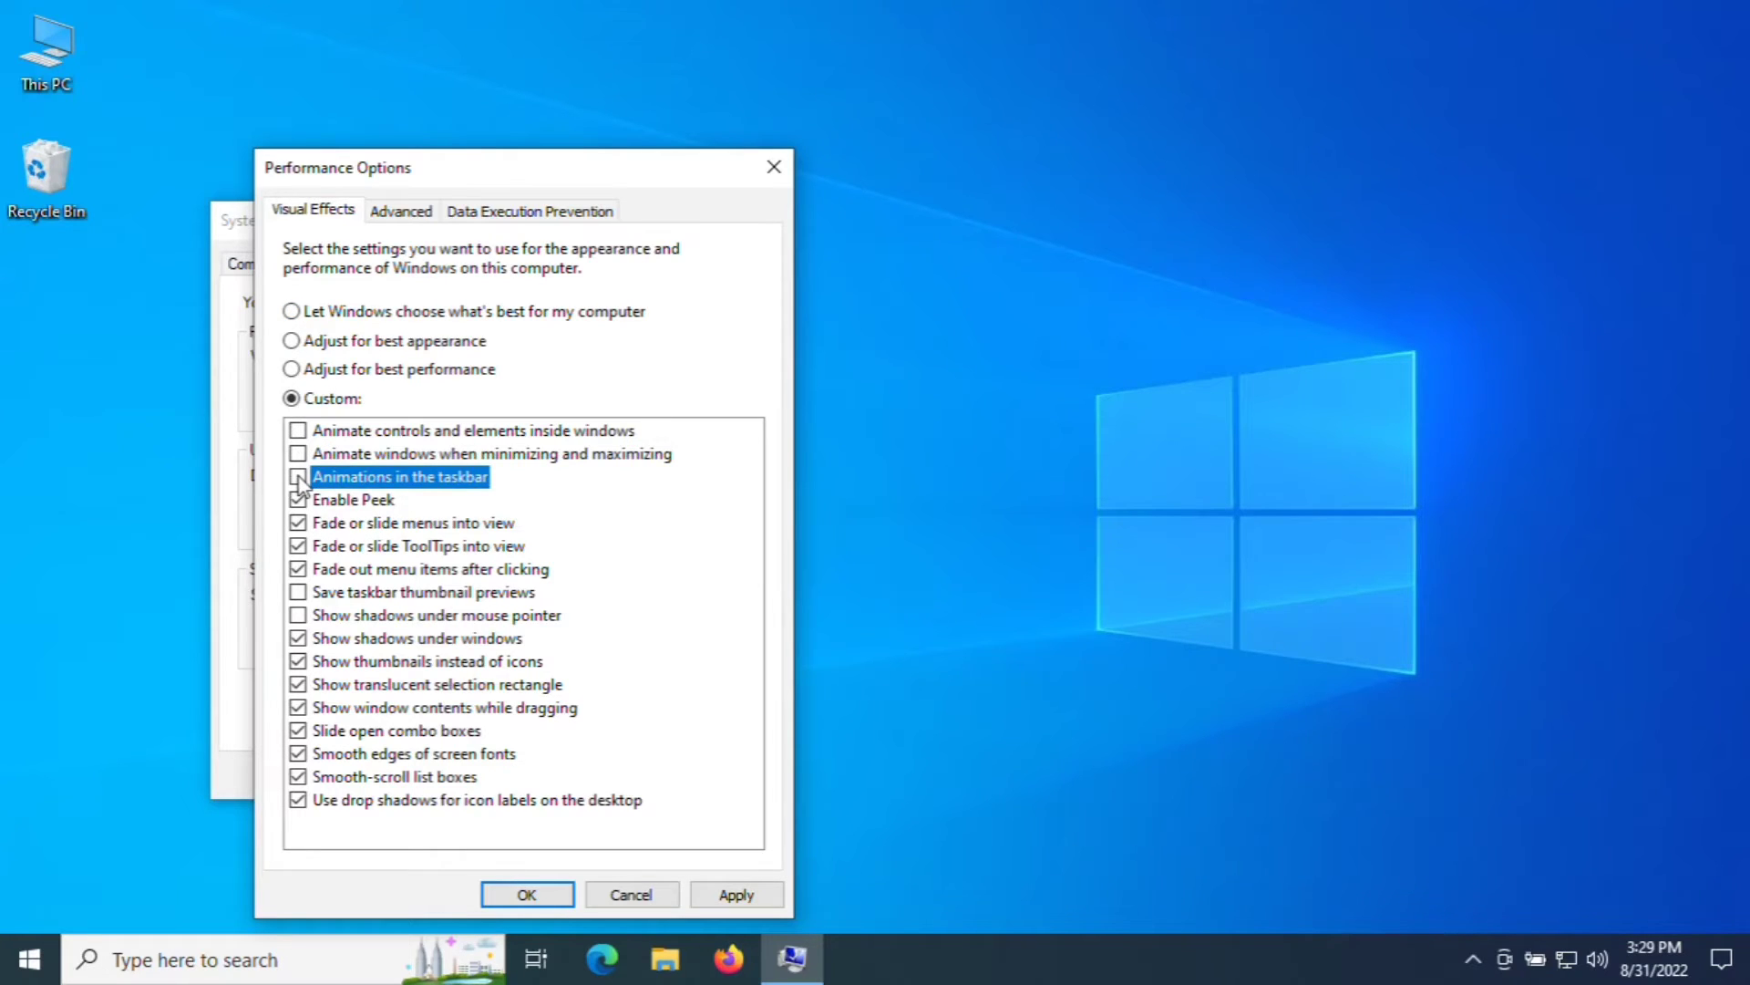
Disable fading or sliding menus and ToolTips, fading out clicked menu items and shadows under windows; apply the changes and close both system dialogs
click(297, 523)
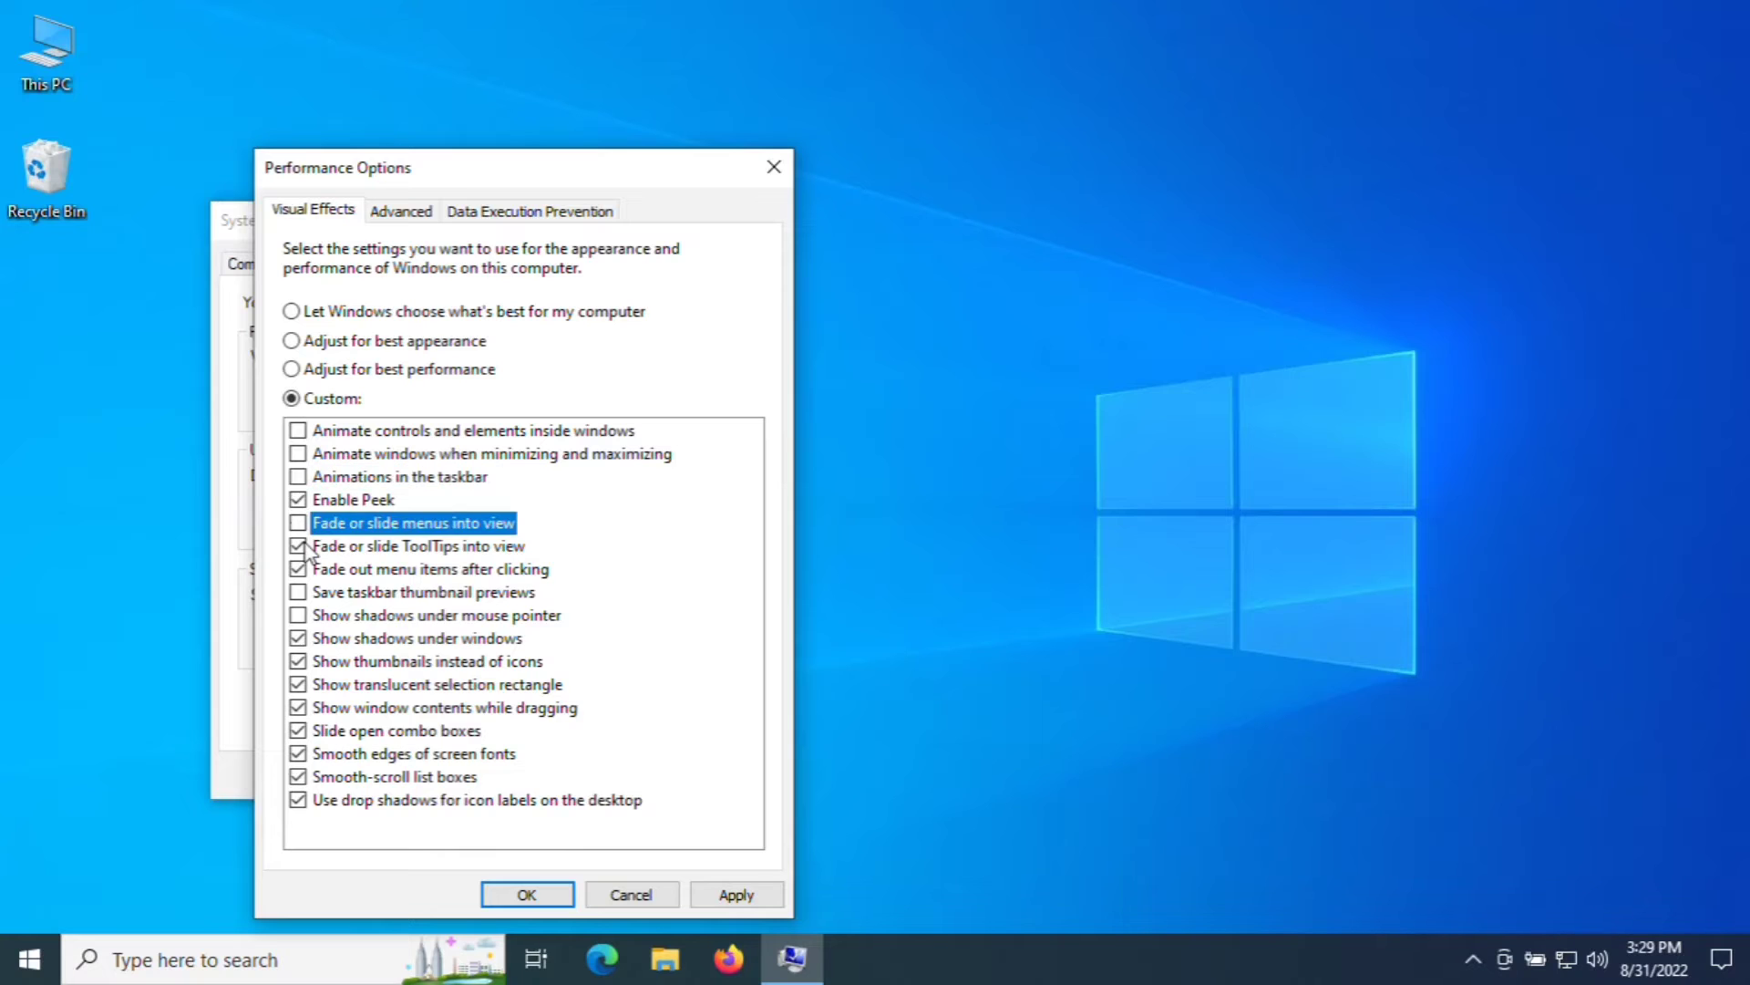
click(298, 545)
click(298, 569)
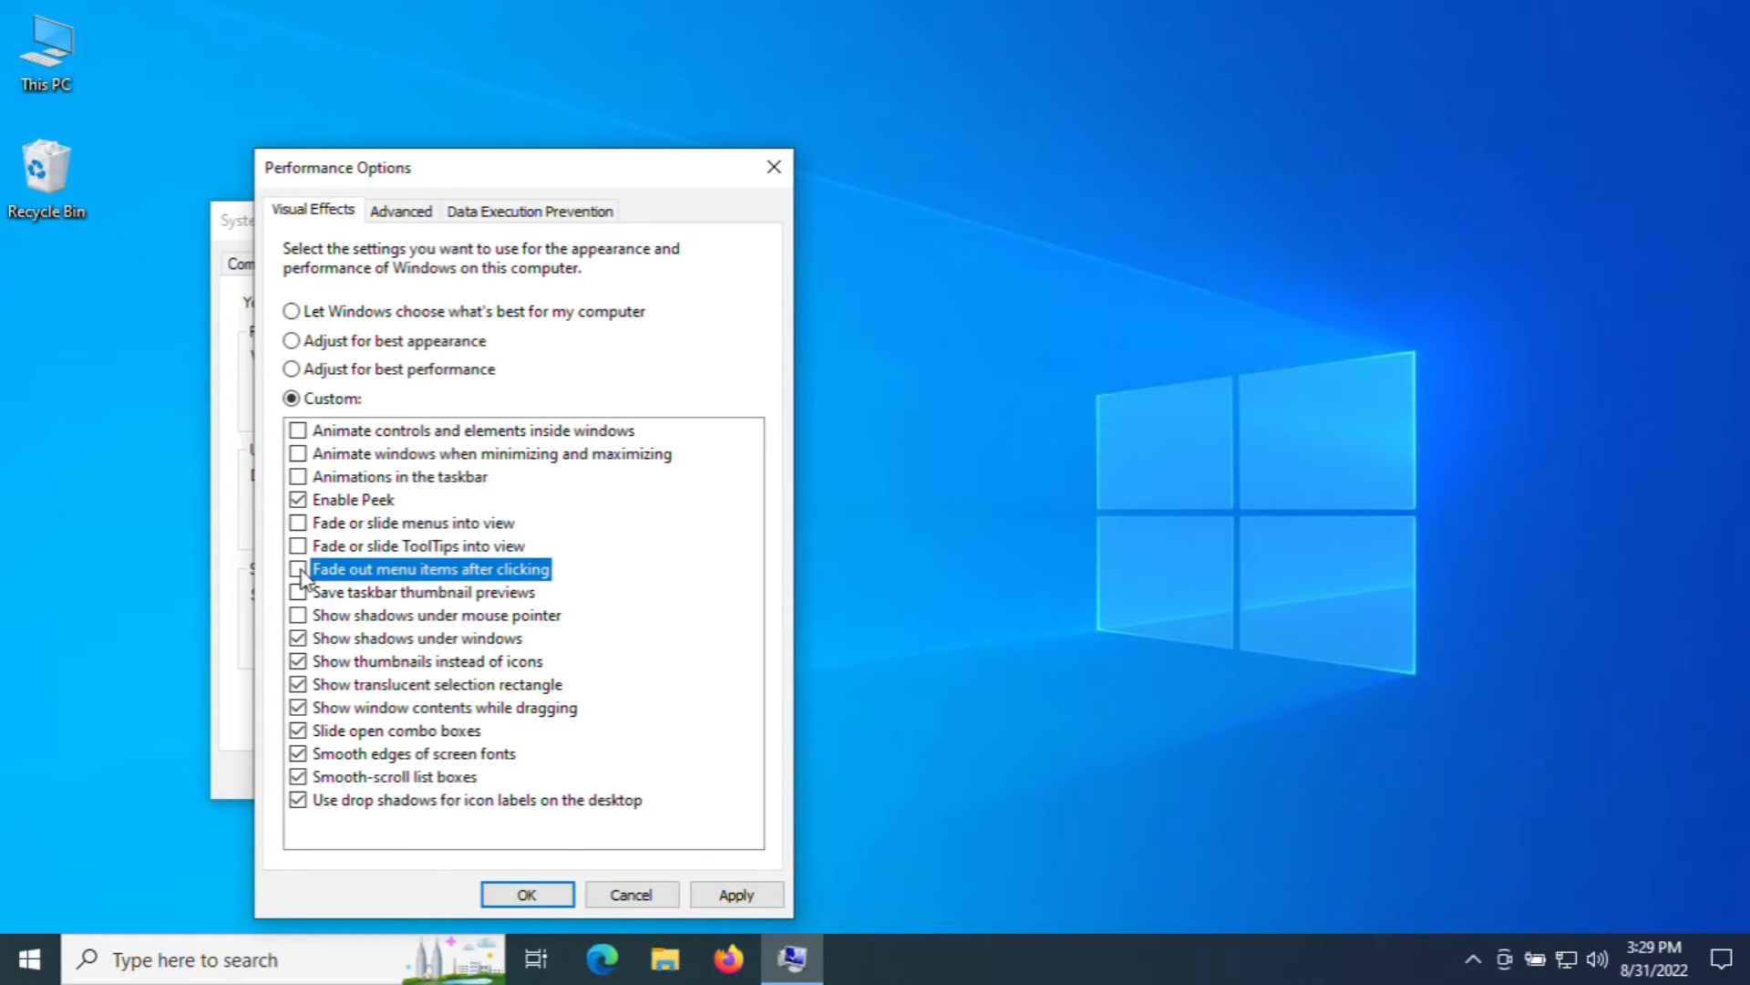
click(298, 638)
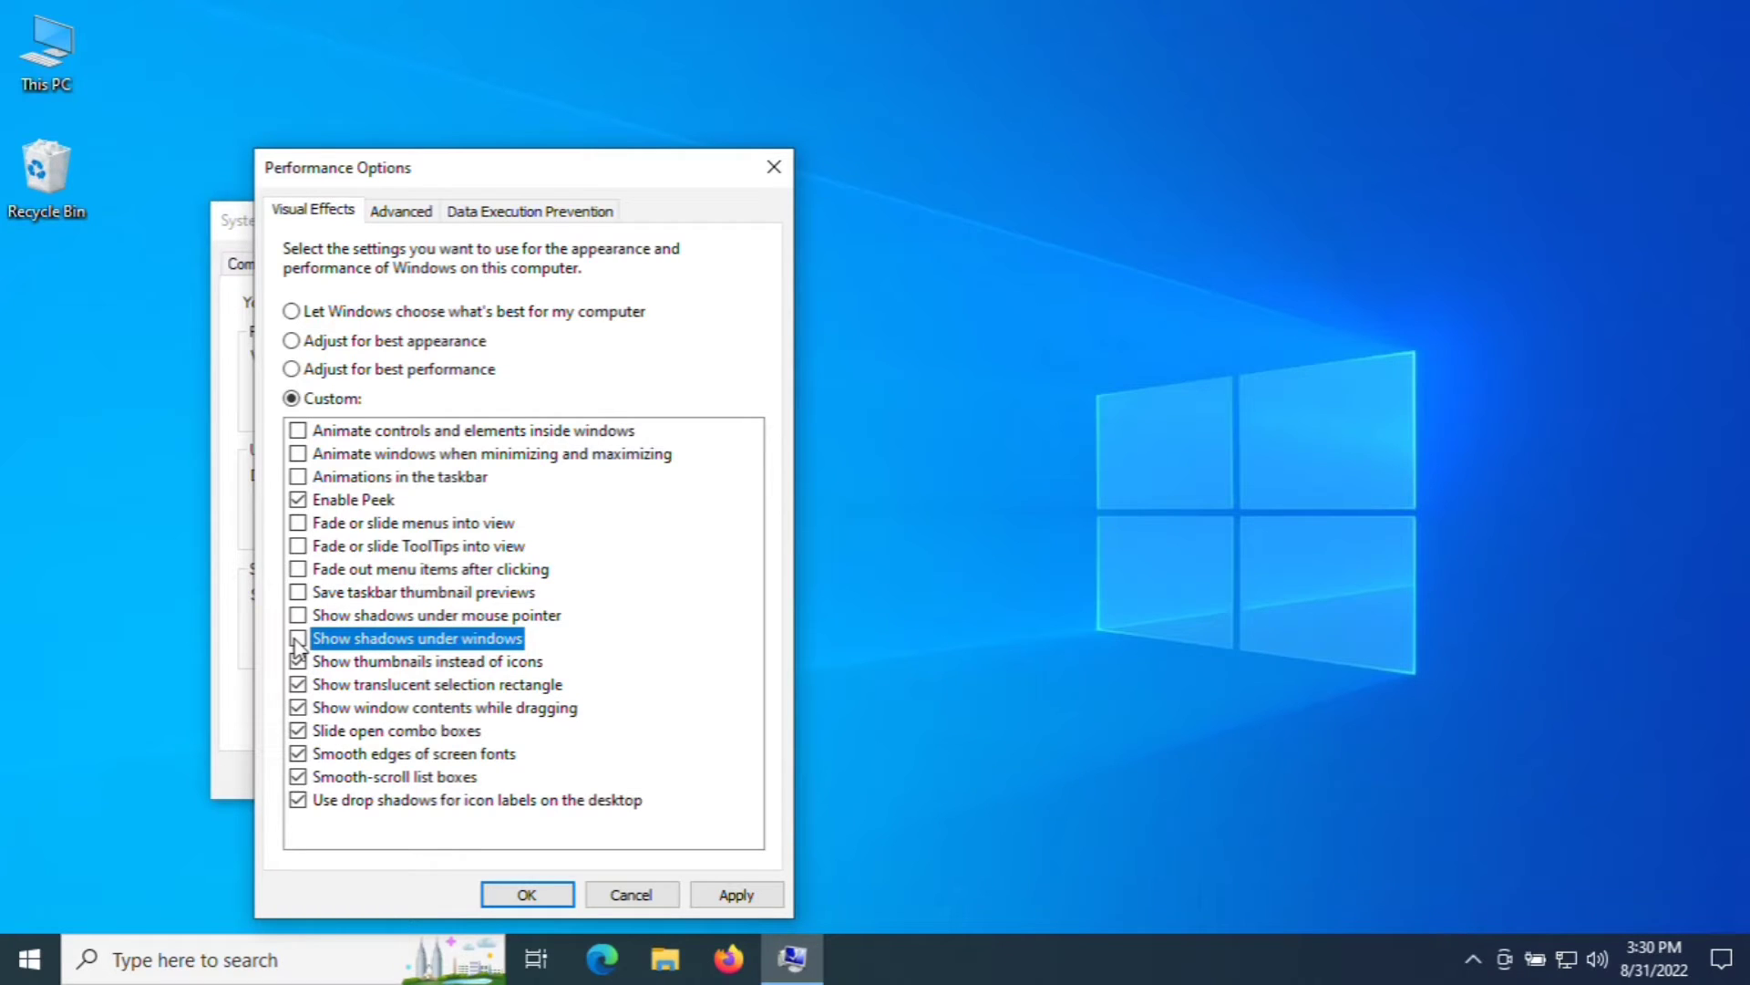
click(736, 896)
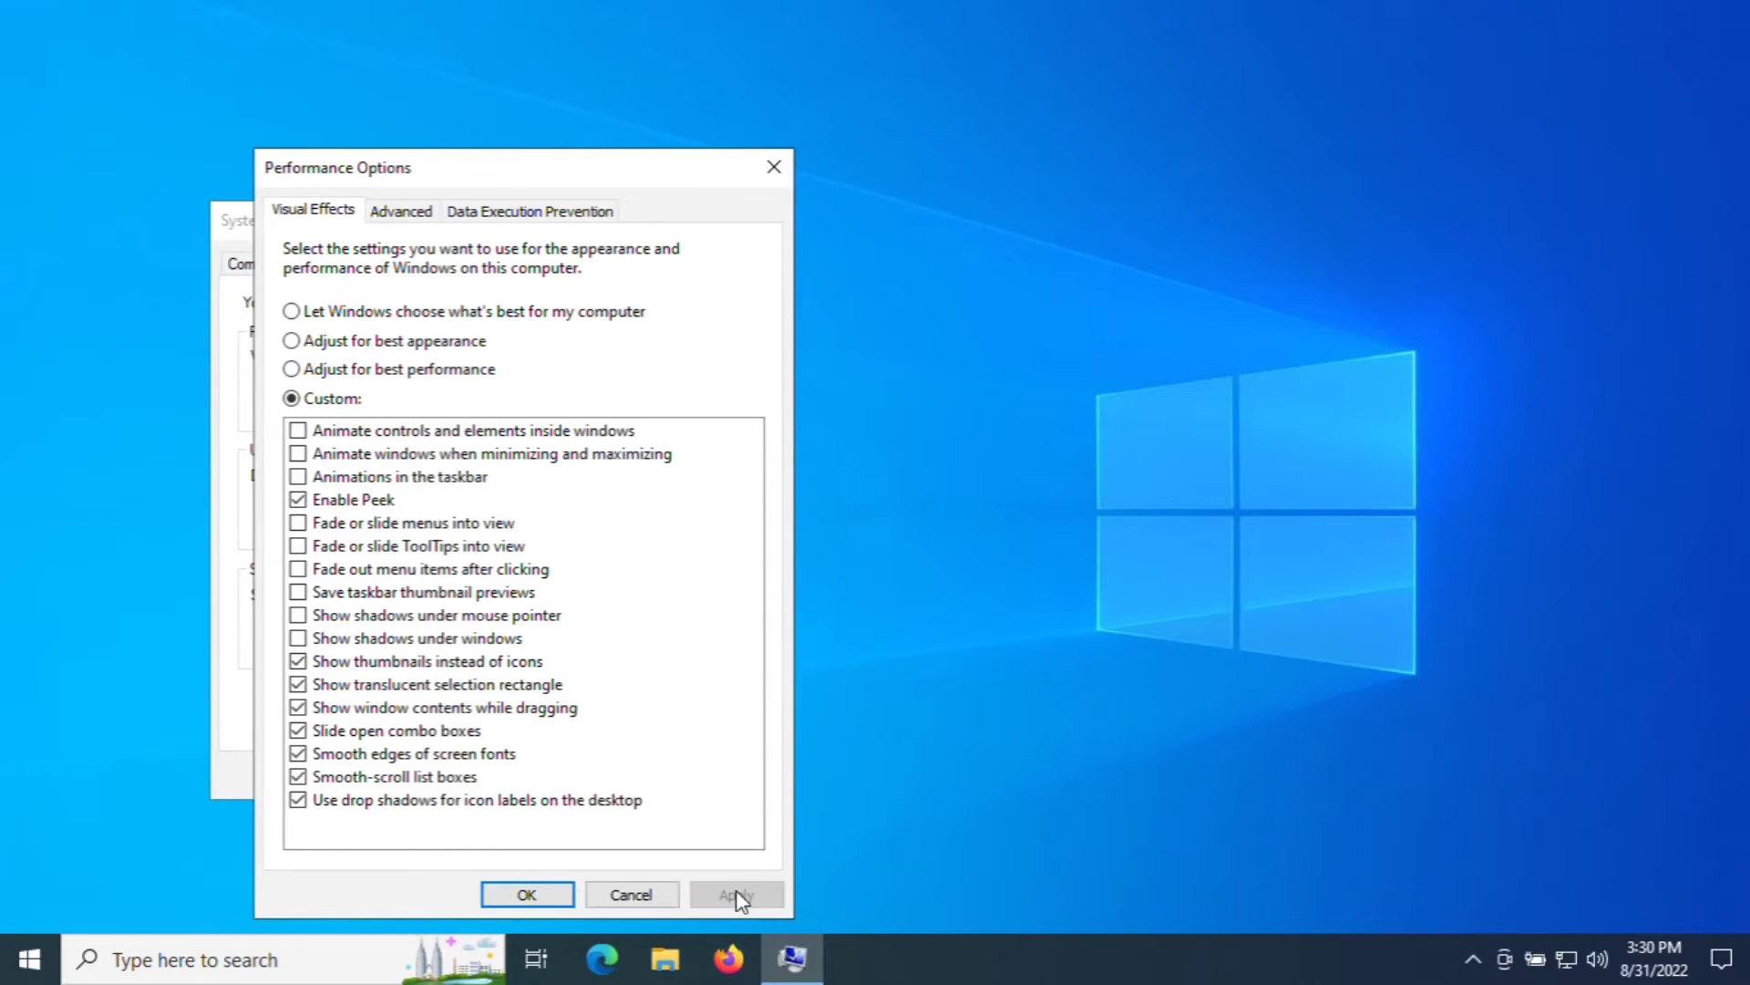
click(508, 894)
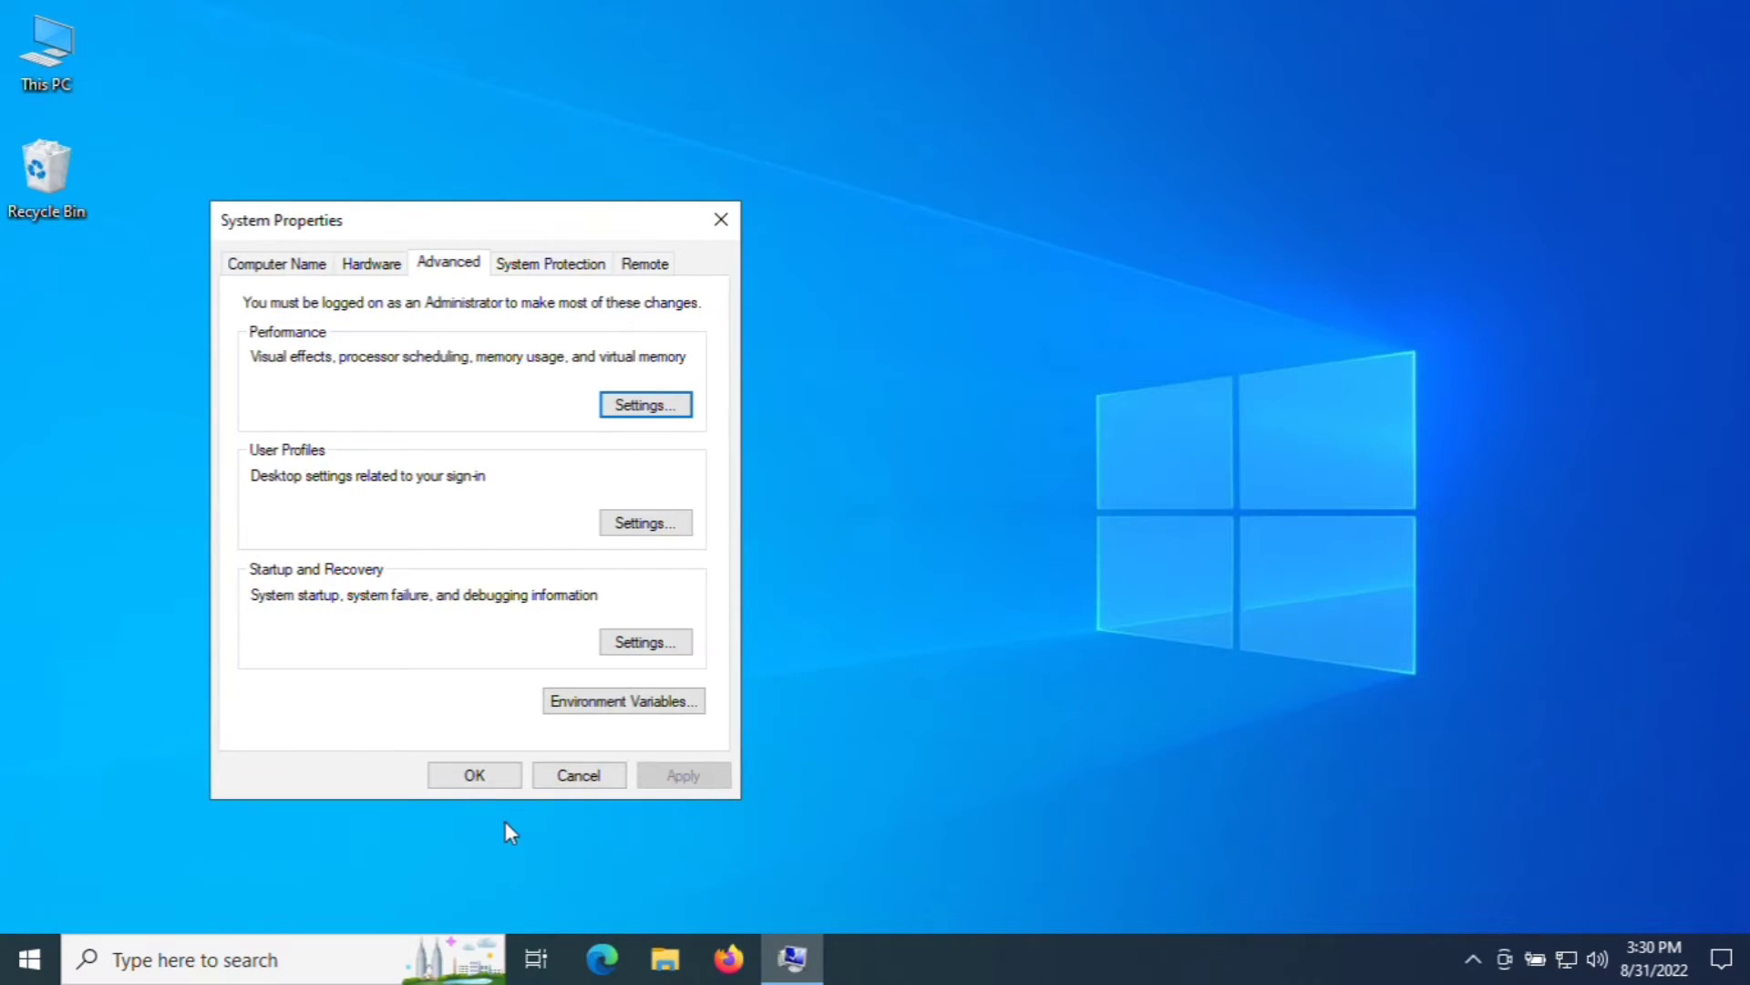
click(494, 777)
In the Windows gaming settings, turn off Xbox Game Bar and disable opening it with the controller button
key(super+i)
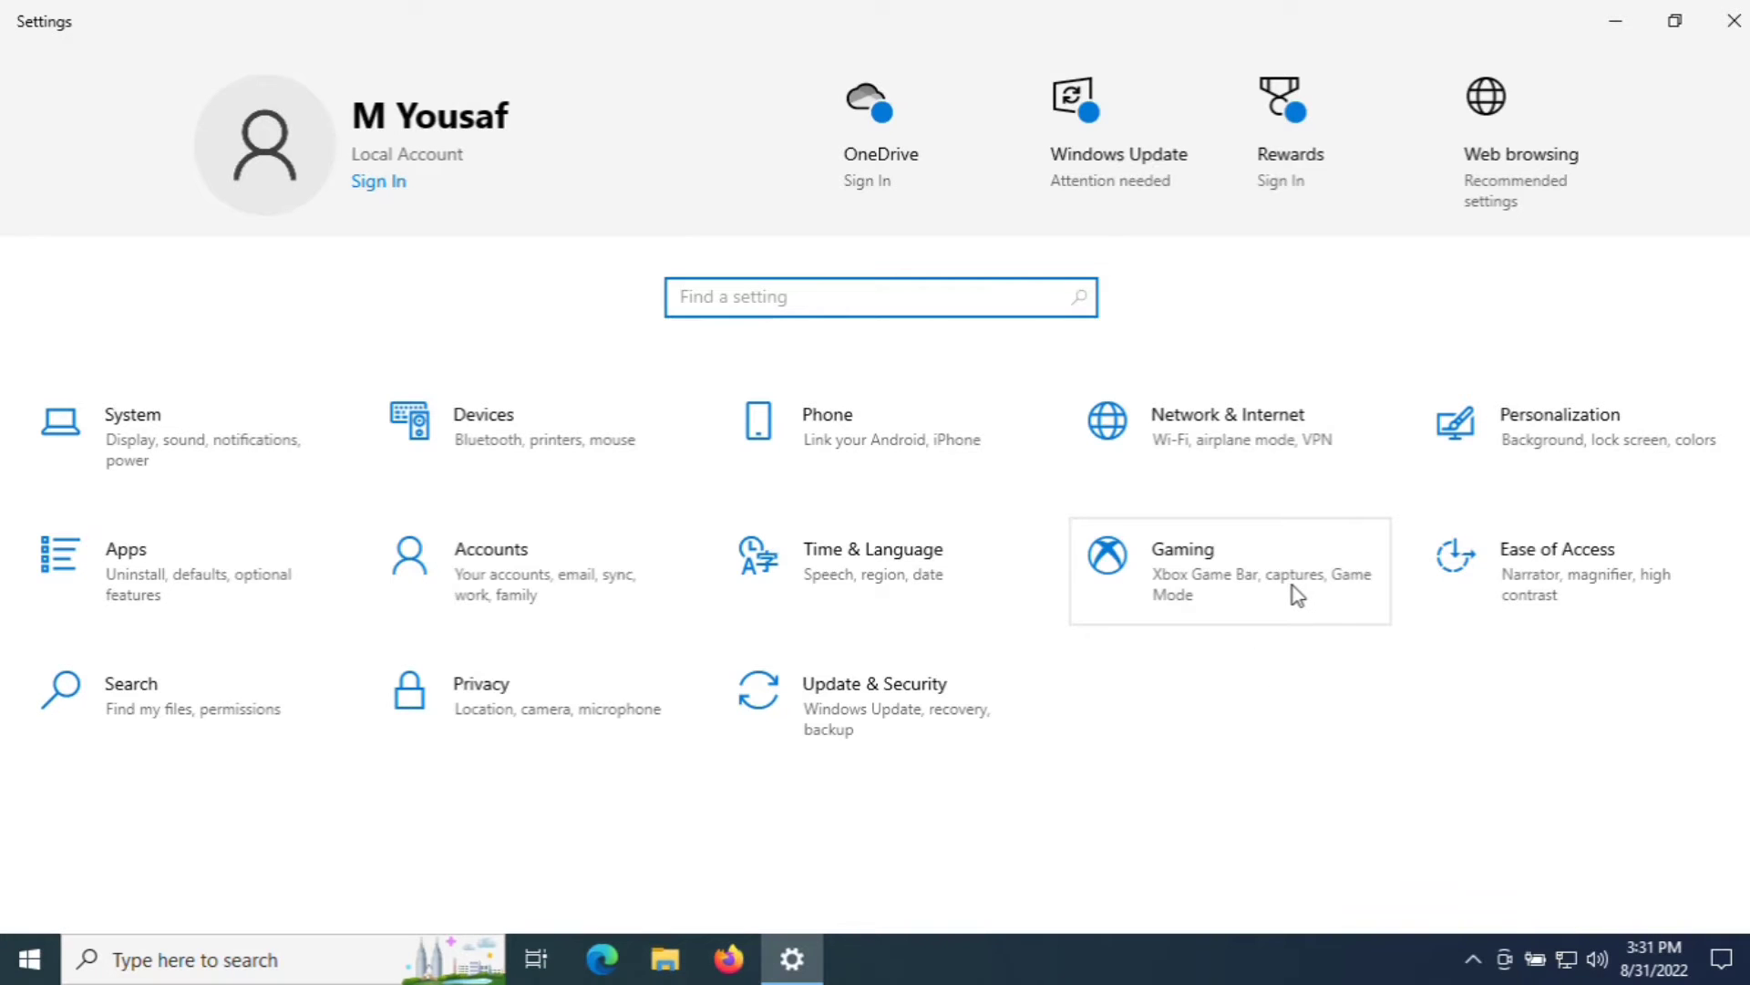
click(1289, 588)
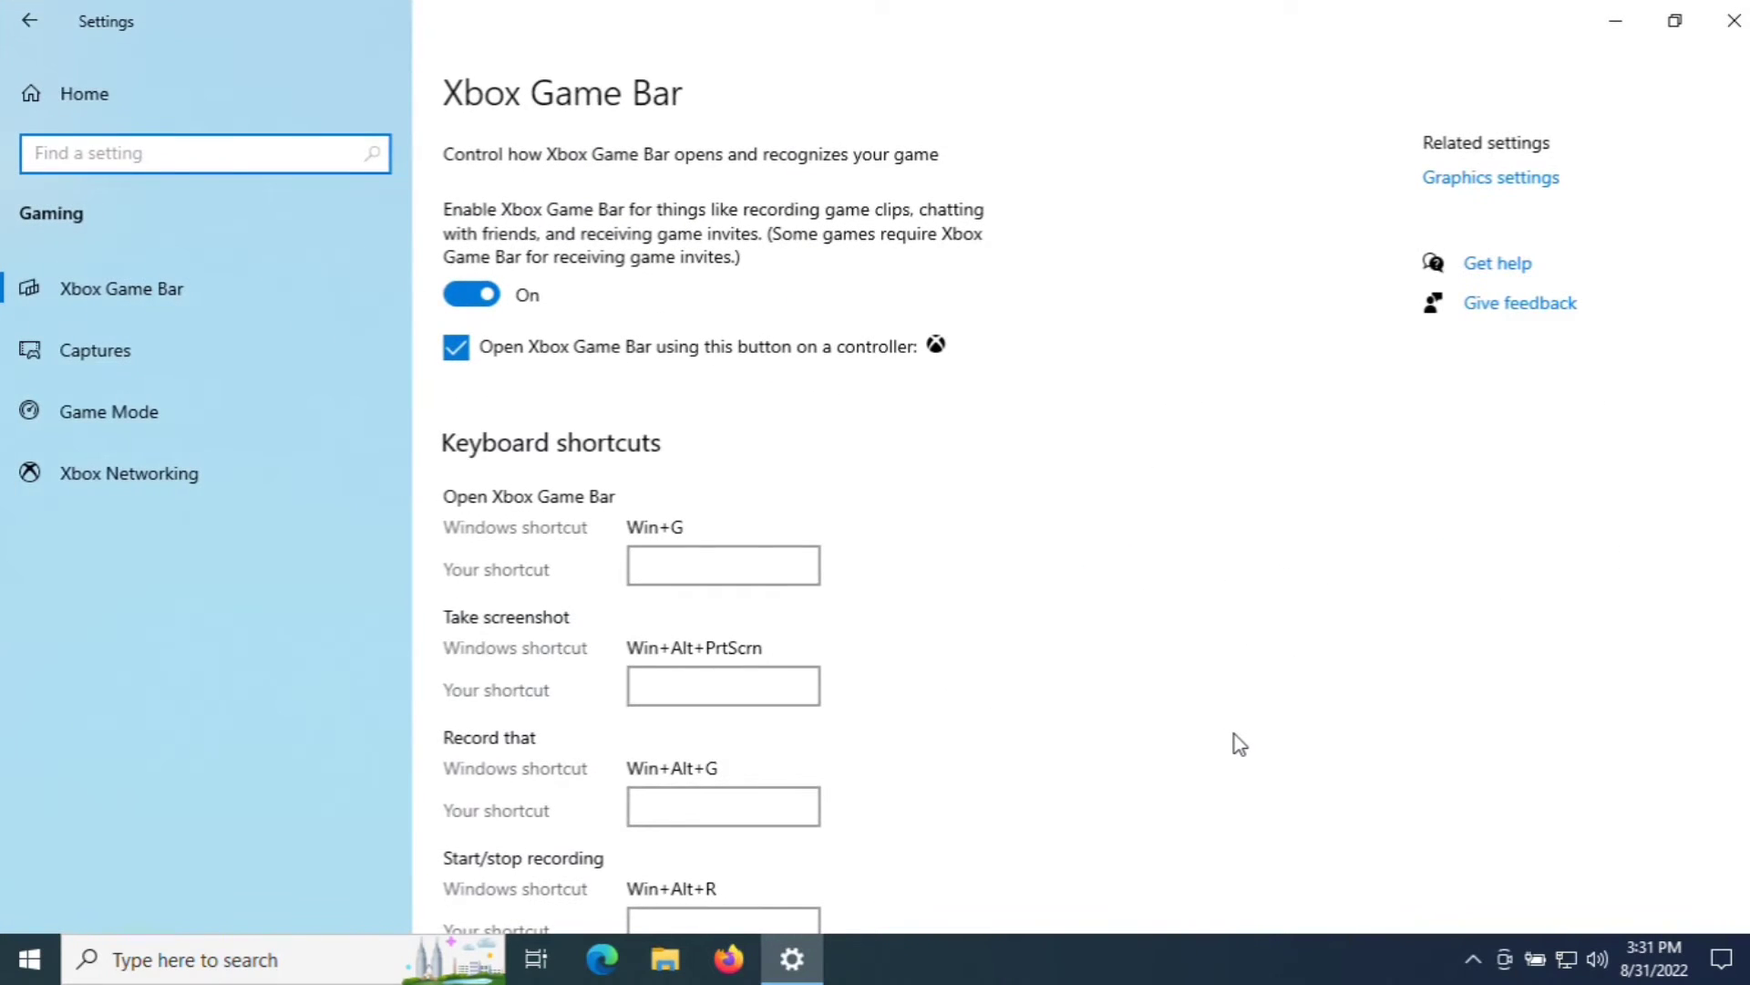
click(128, 270)
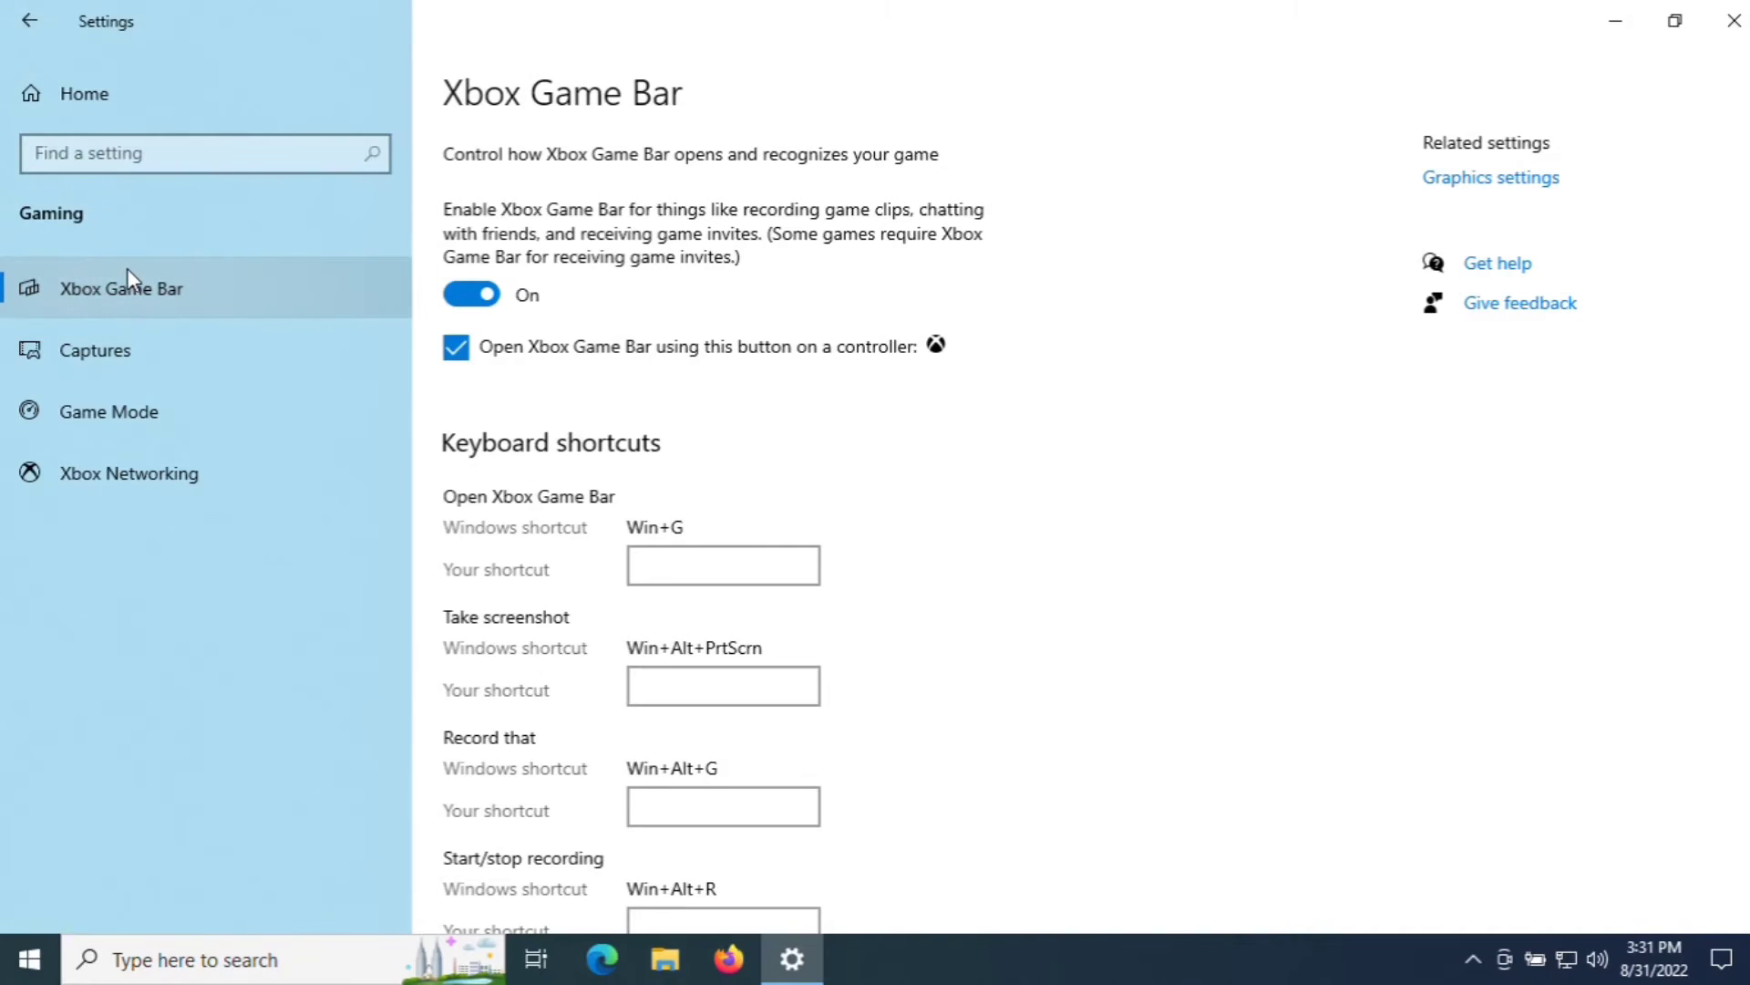
click(496, 299)
click(456, 351)
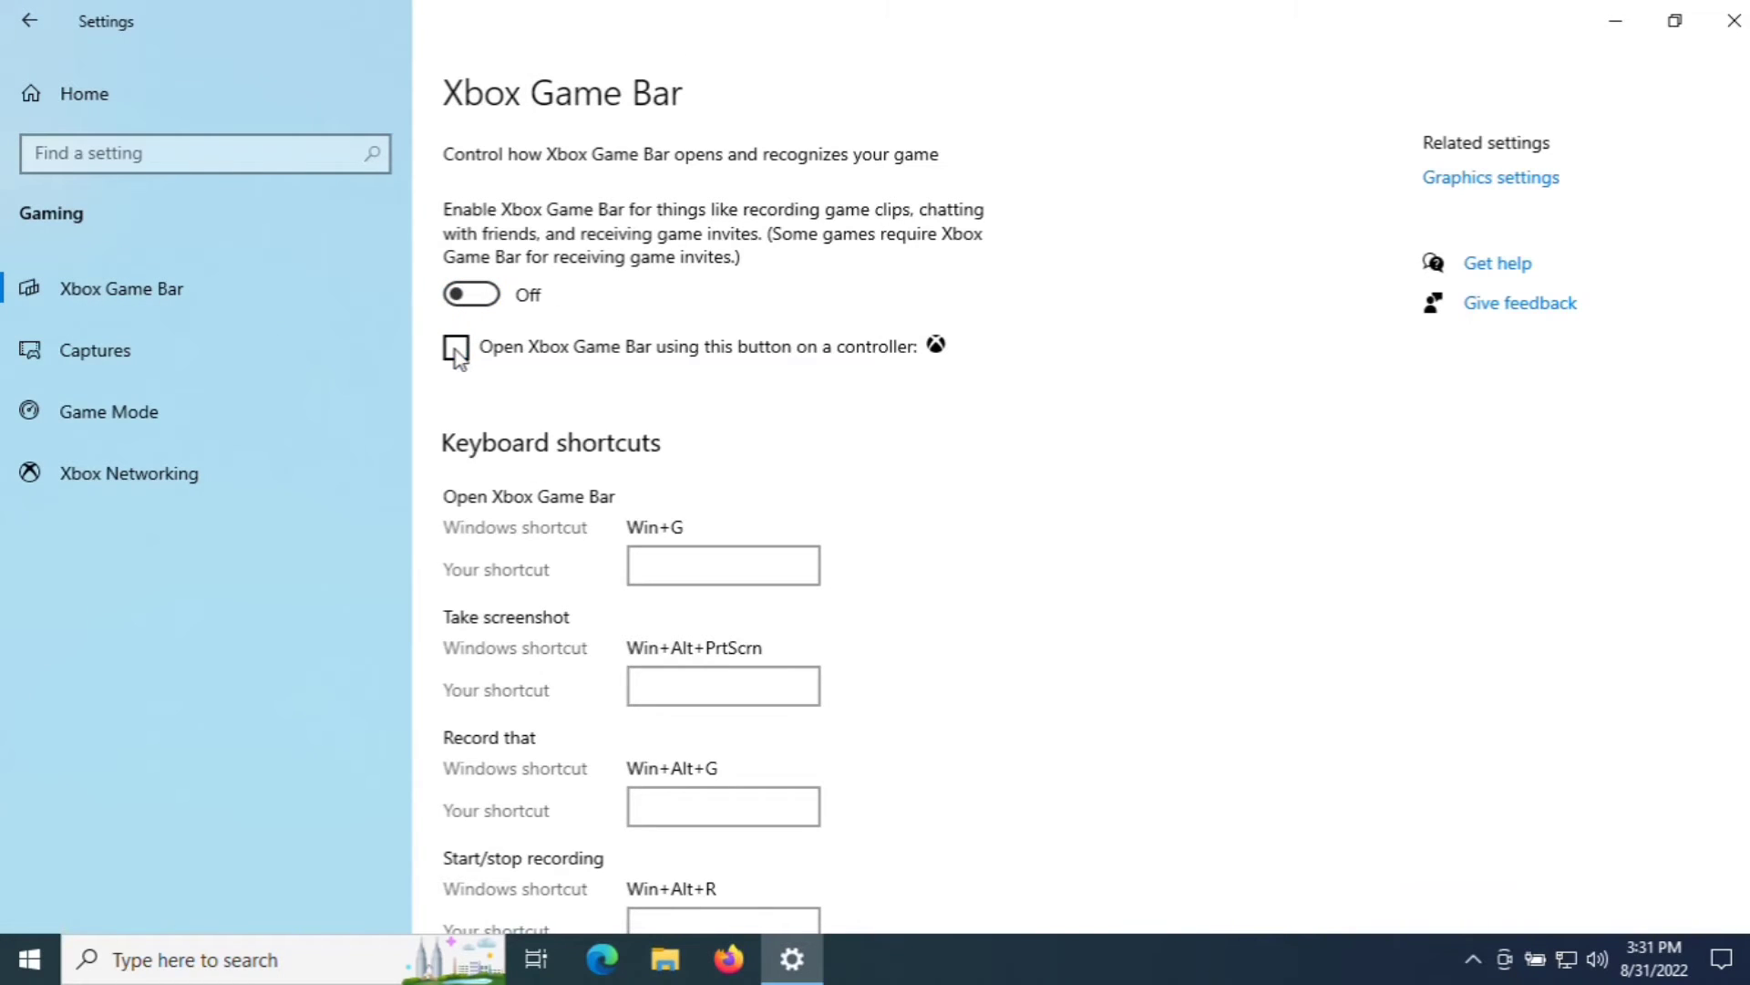
Turn off Game Mode and close the Settings window
click(184, 408)
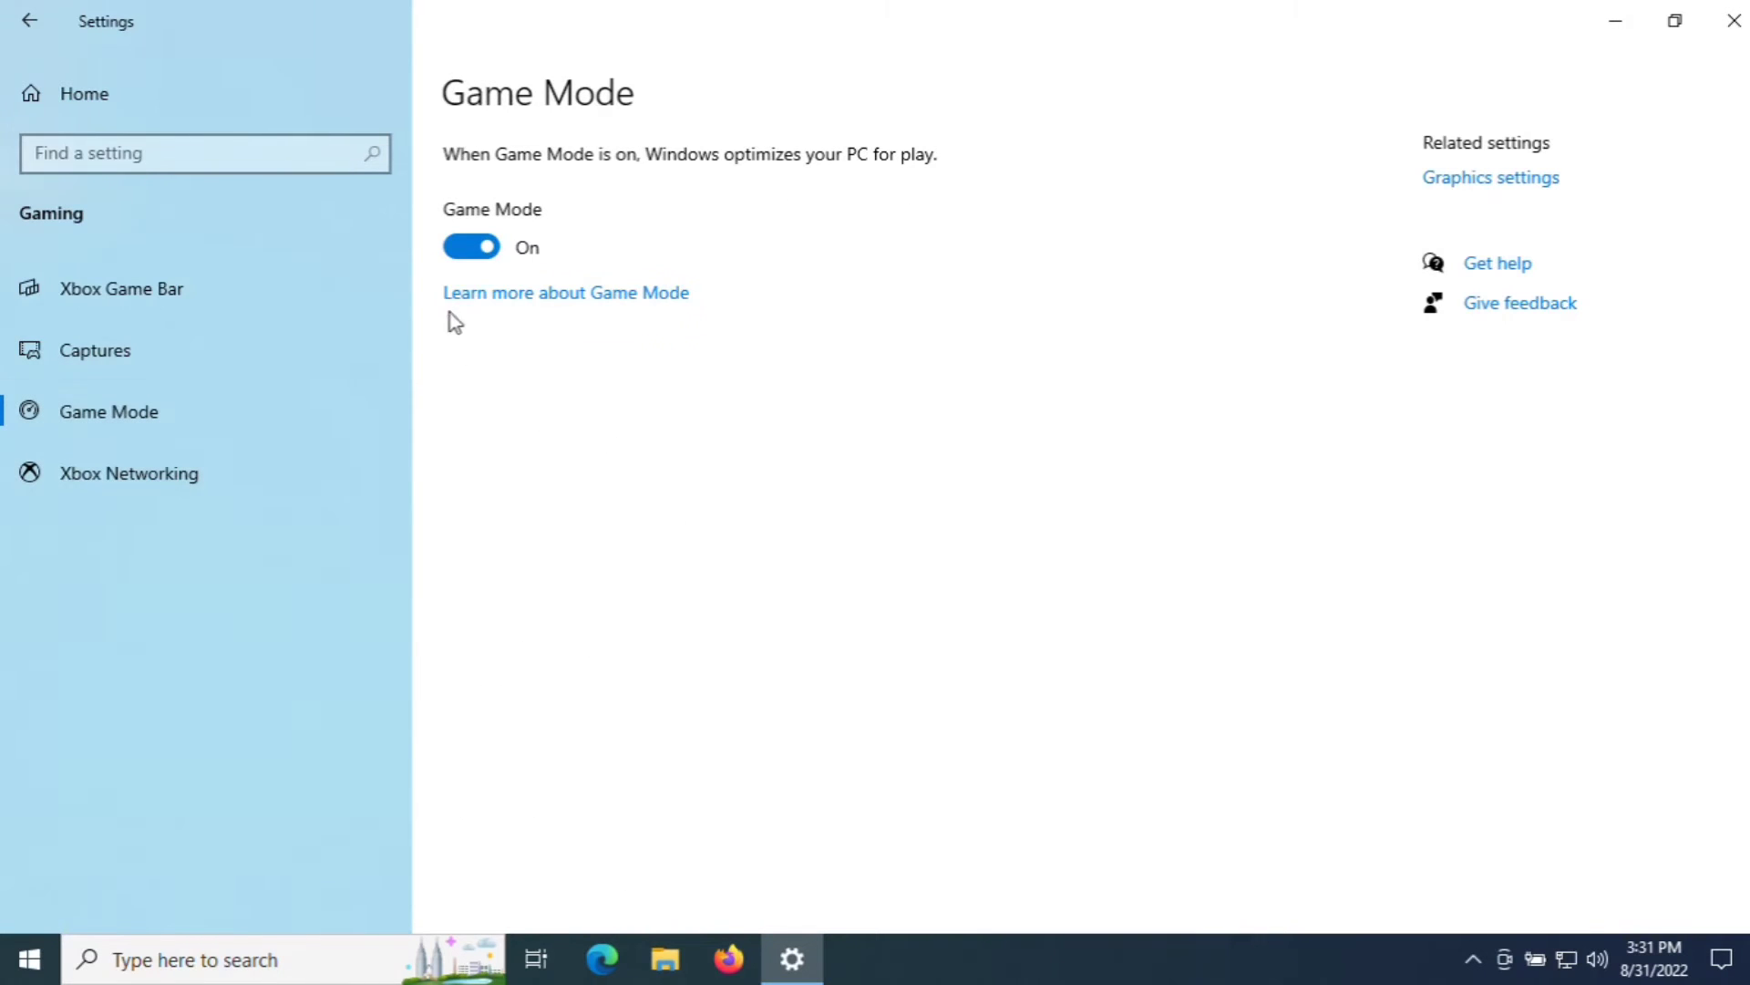
click(463, 255)
click(1737, 37)
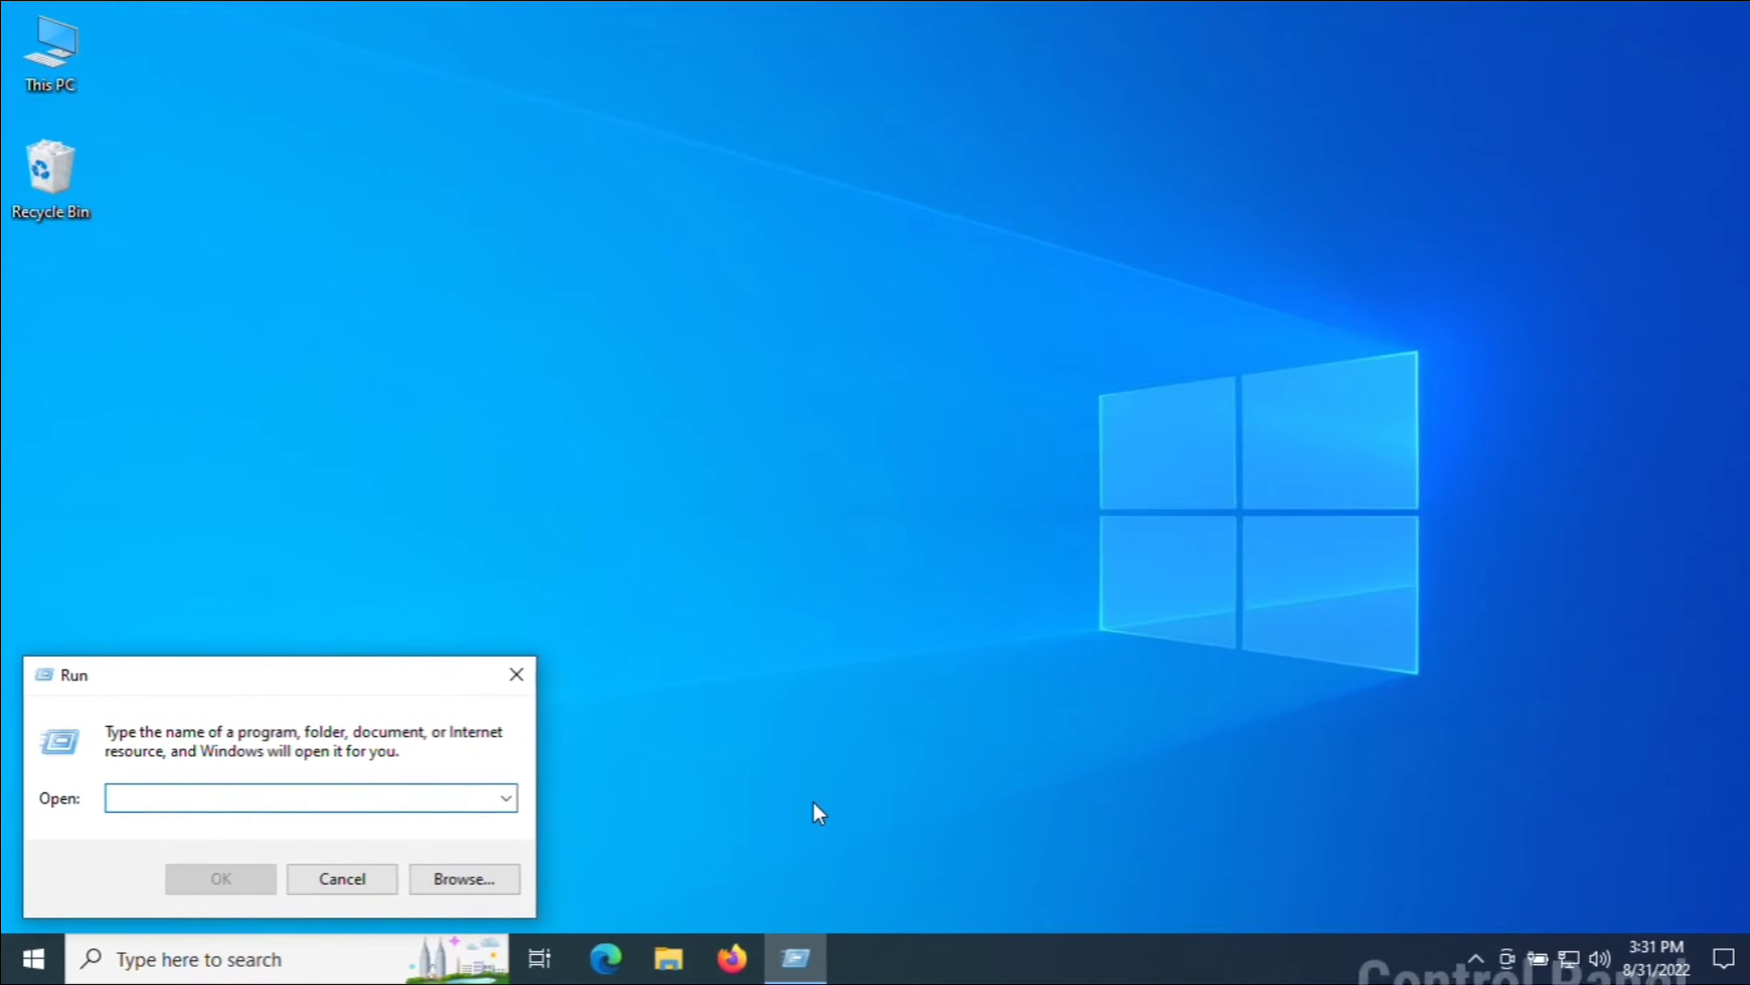
Open Power Options in Control Panel, select the Ultimate Performance power plan, and close the window
text(cont)
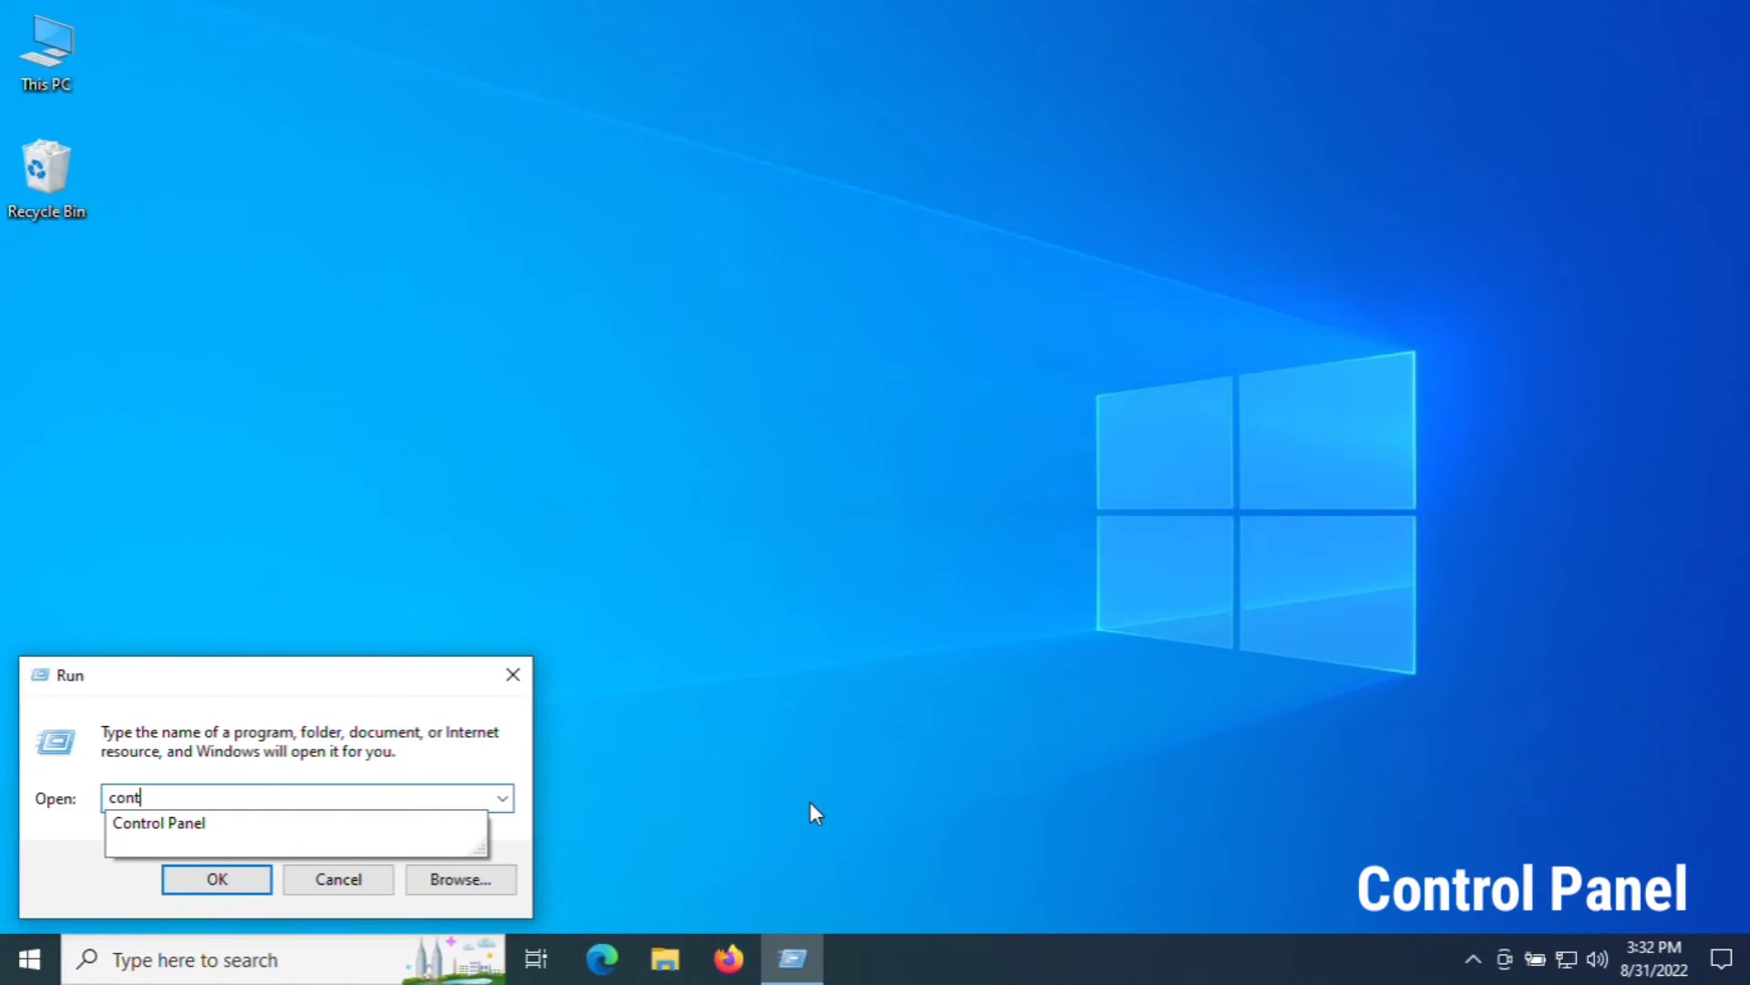
key(Down)
key(Return)
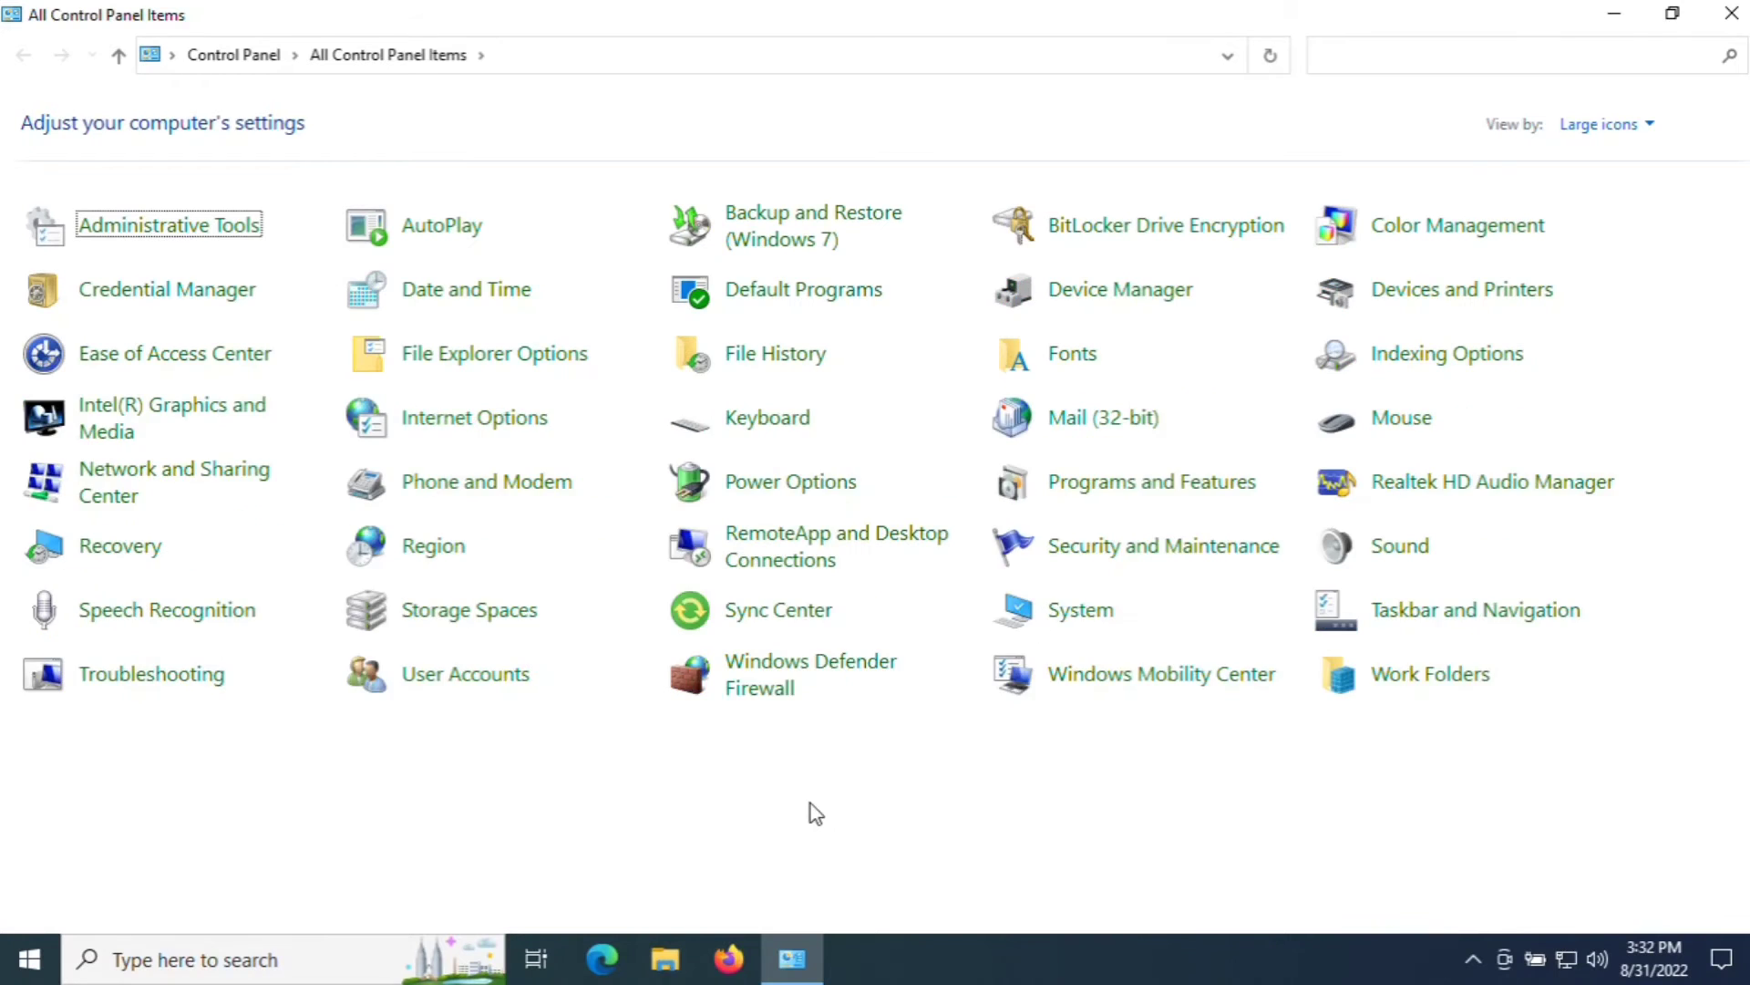
click(802, 492)
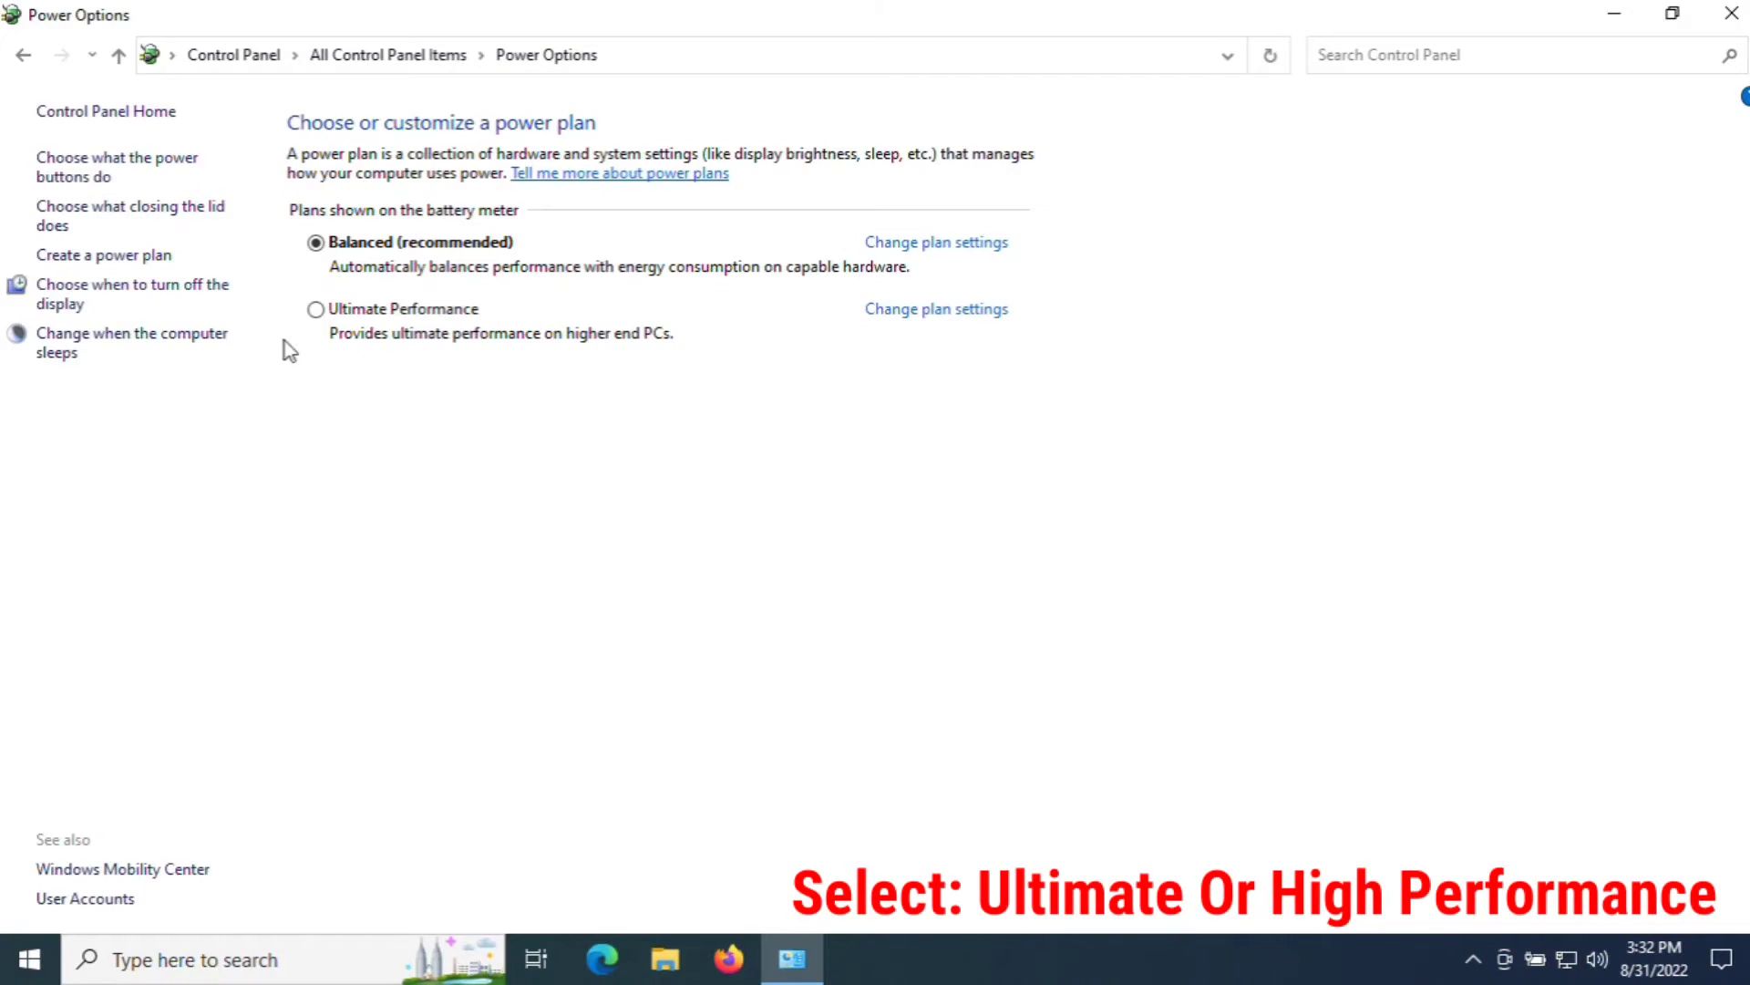
click(316, 310)
click(1721, 27)
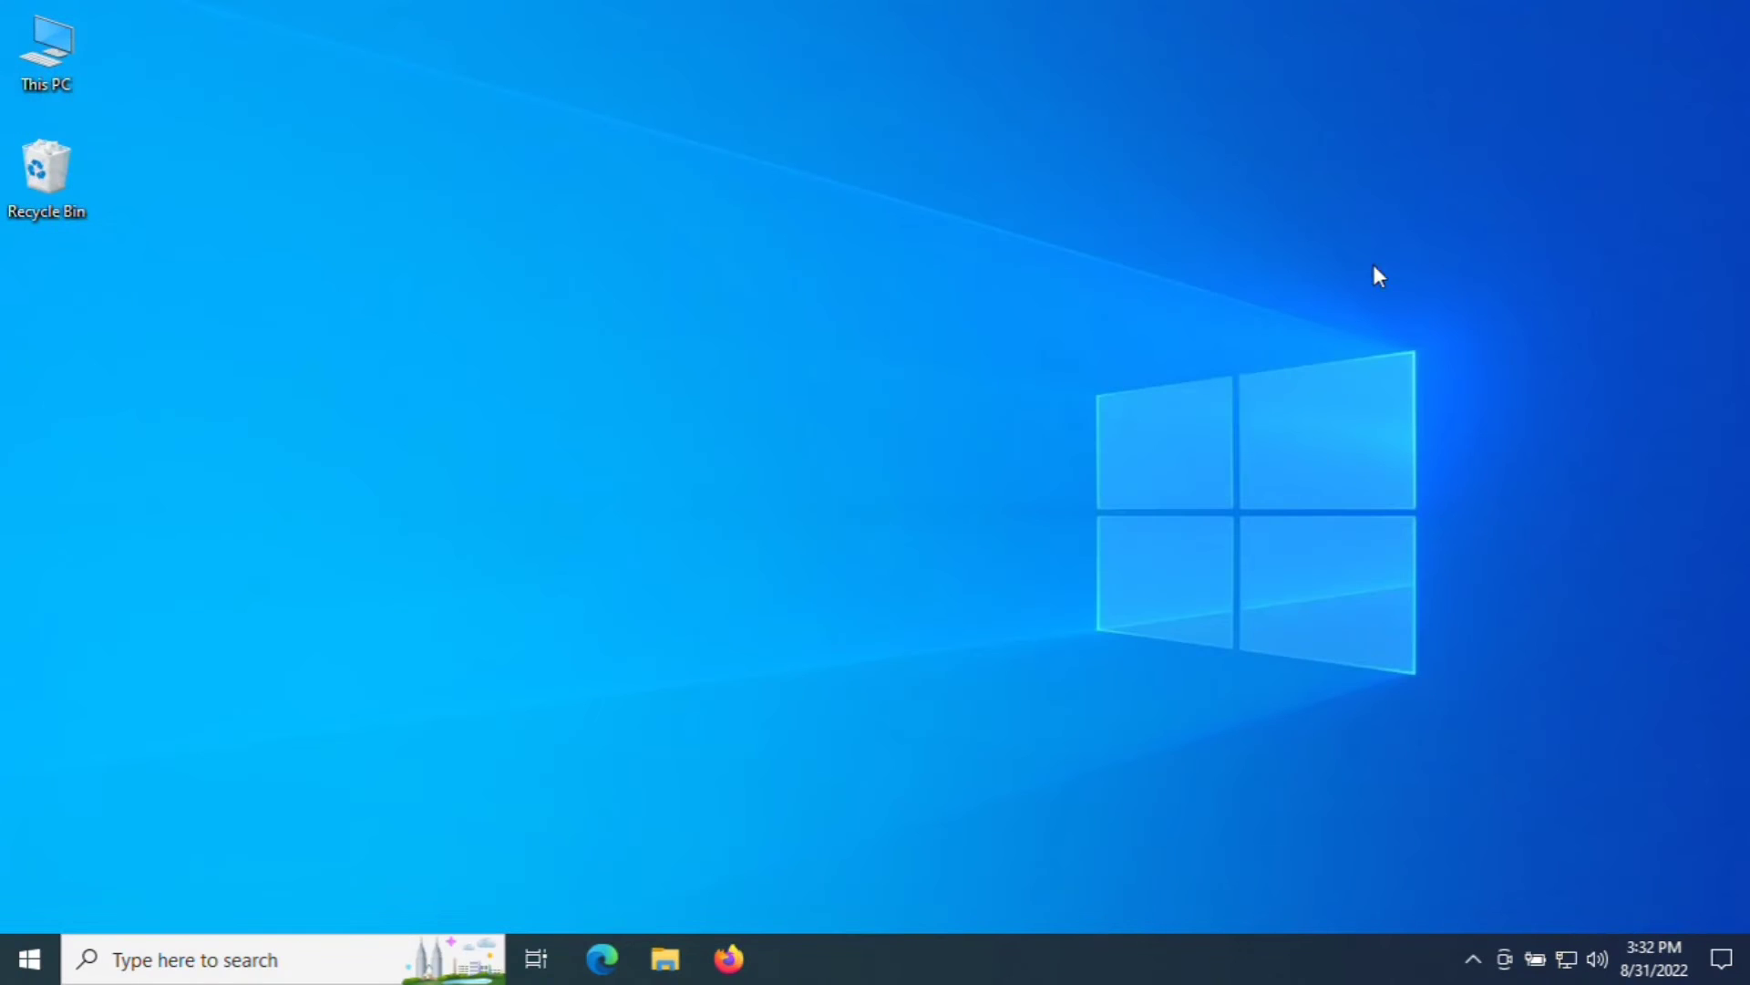
Open the desktop's display settings and go to the Graphics settings page
right_click(649, 739)
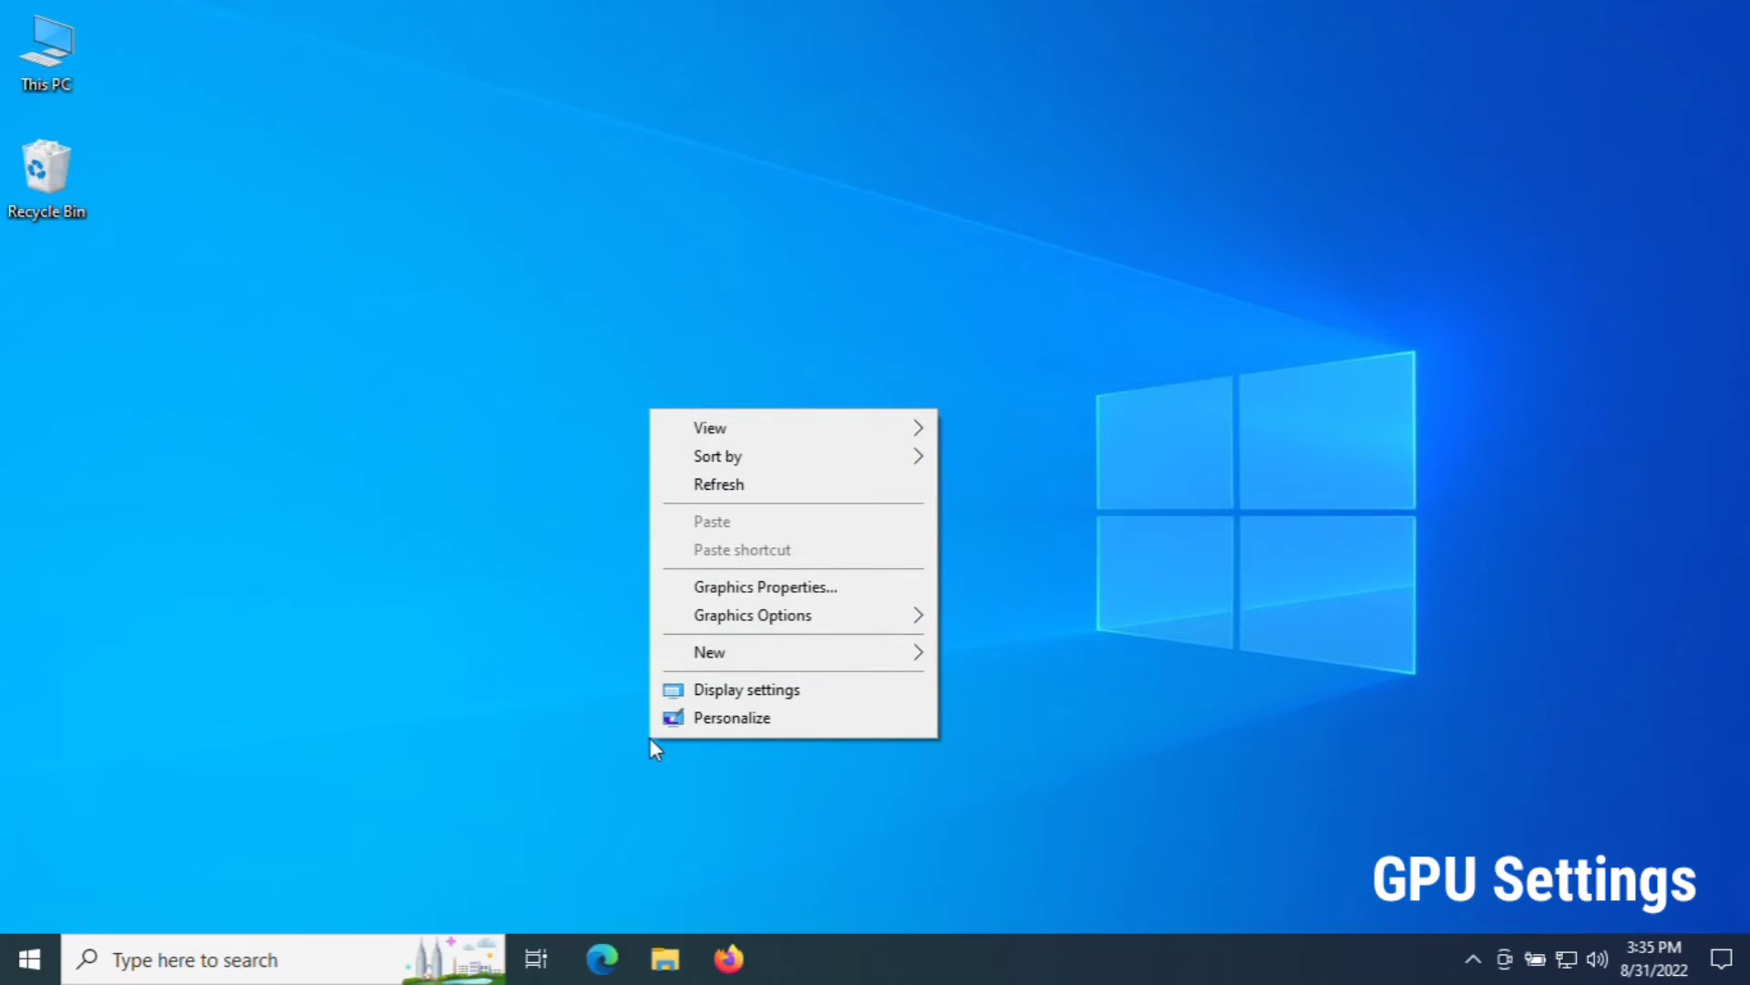
mouse_move(753, 623)
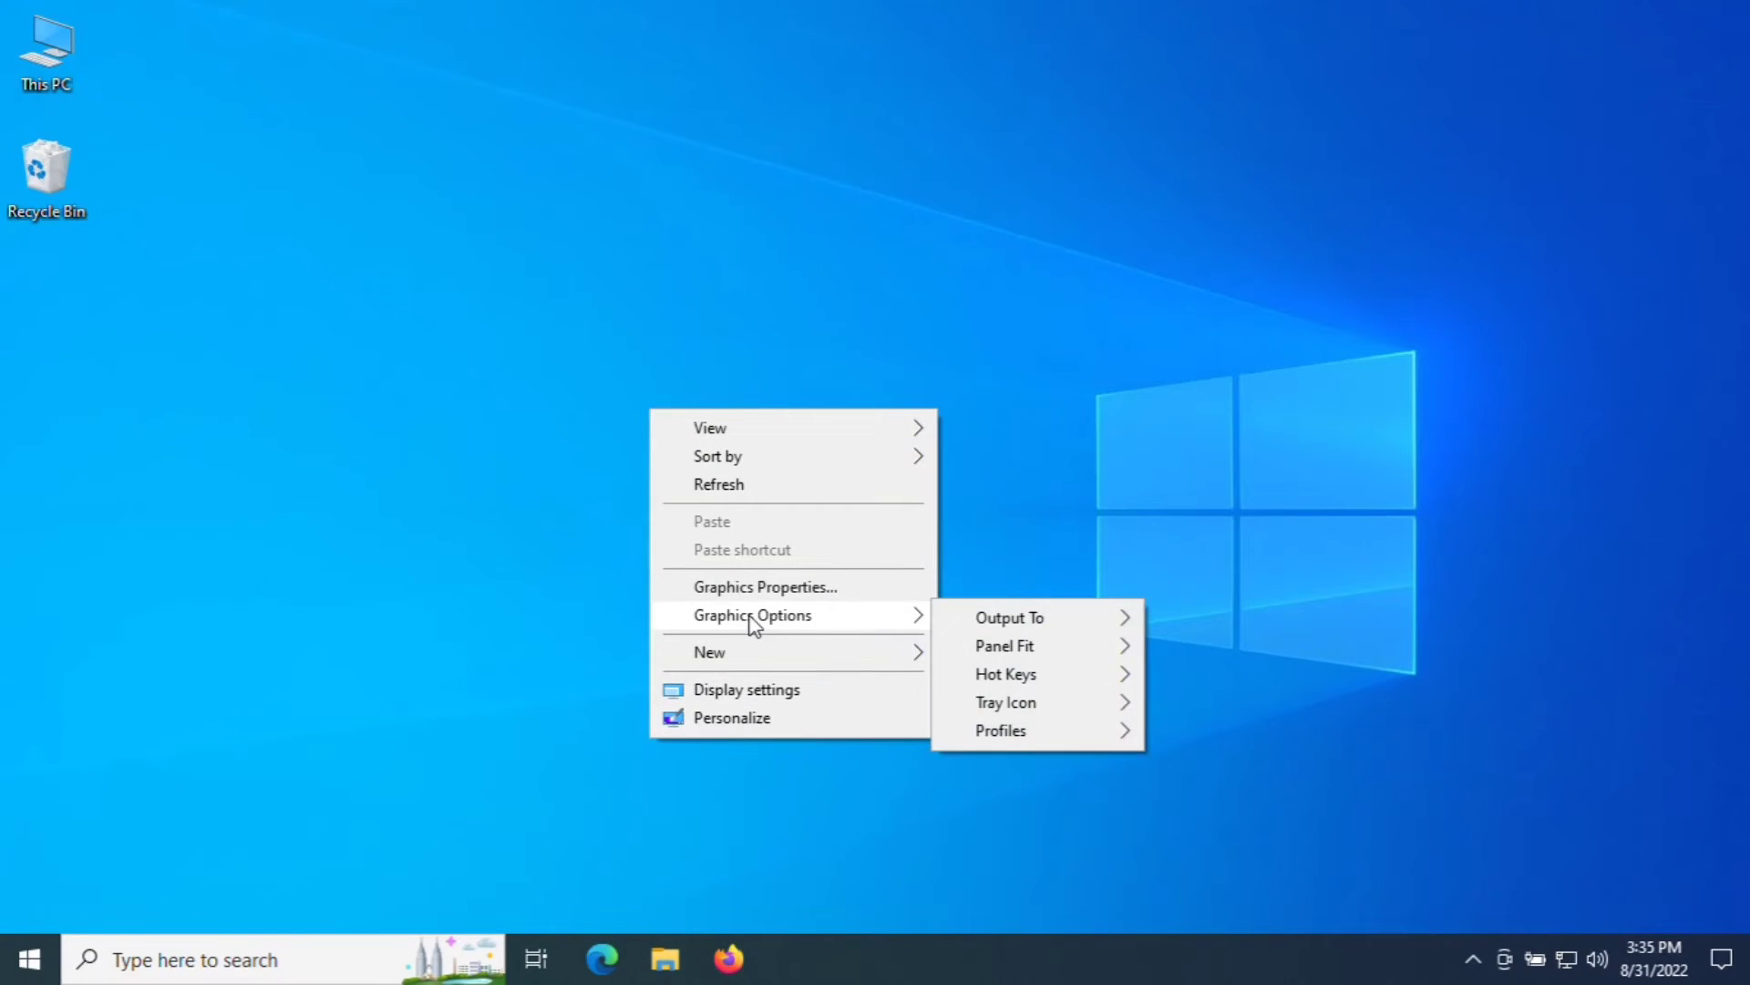
click(747, 695)
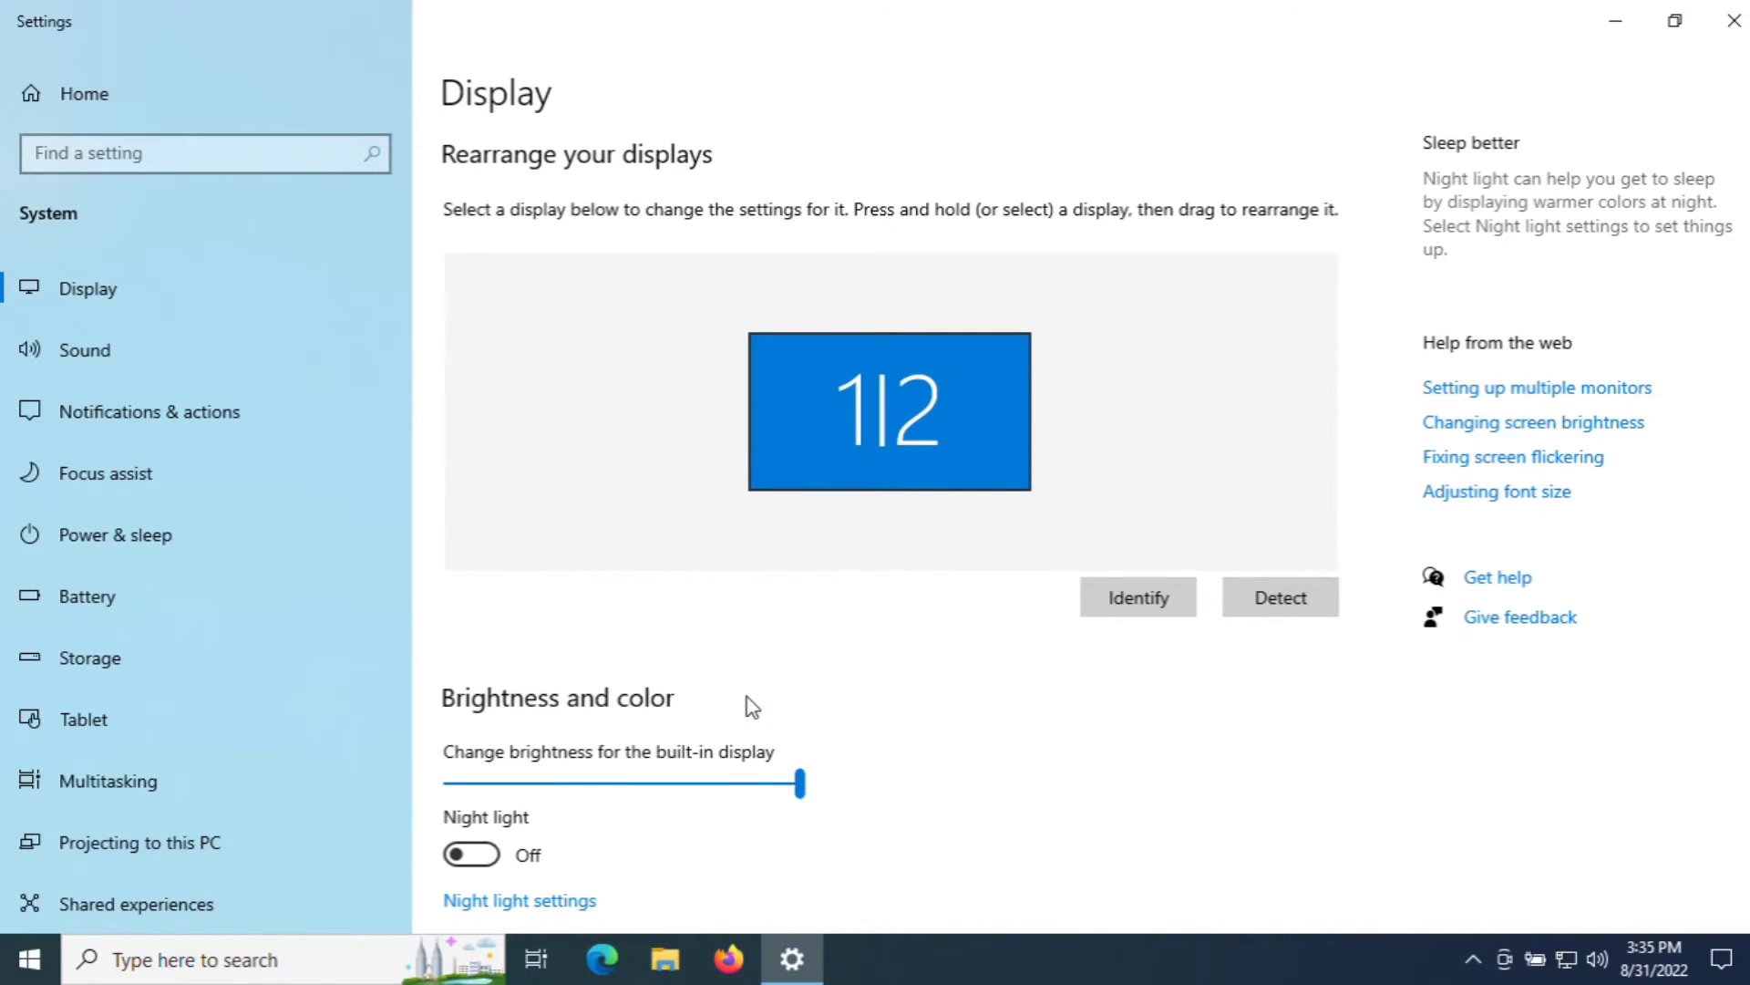
scroll(751, 707, down, 10)
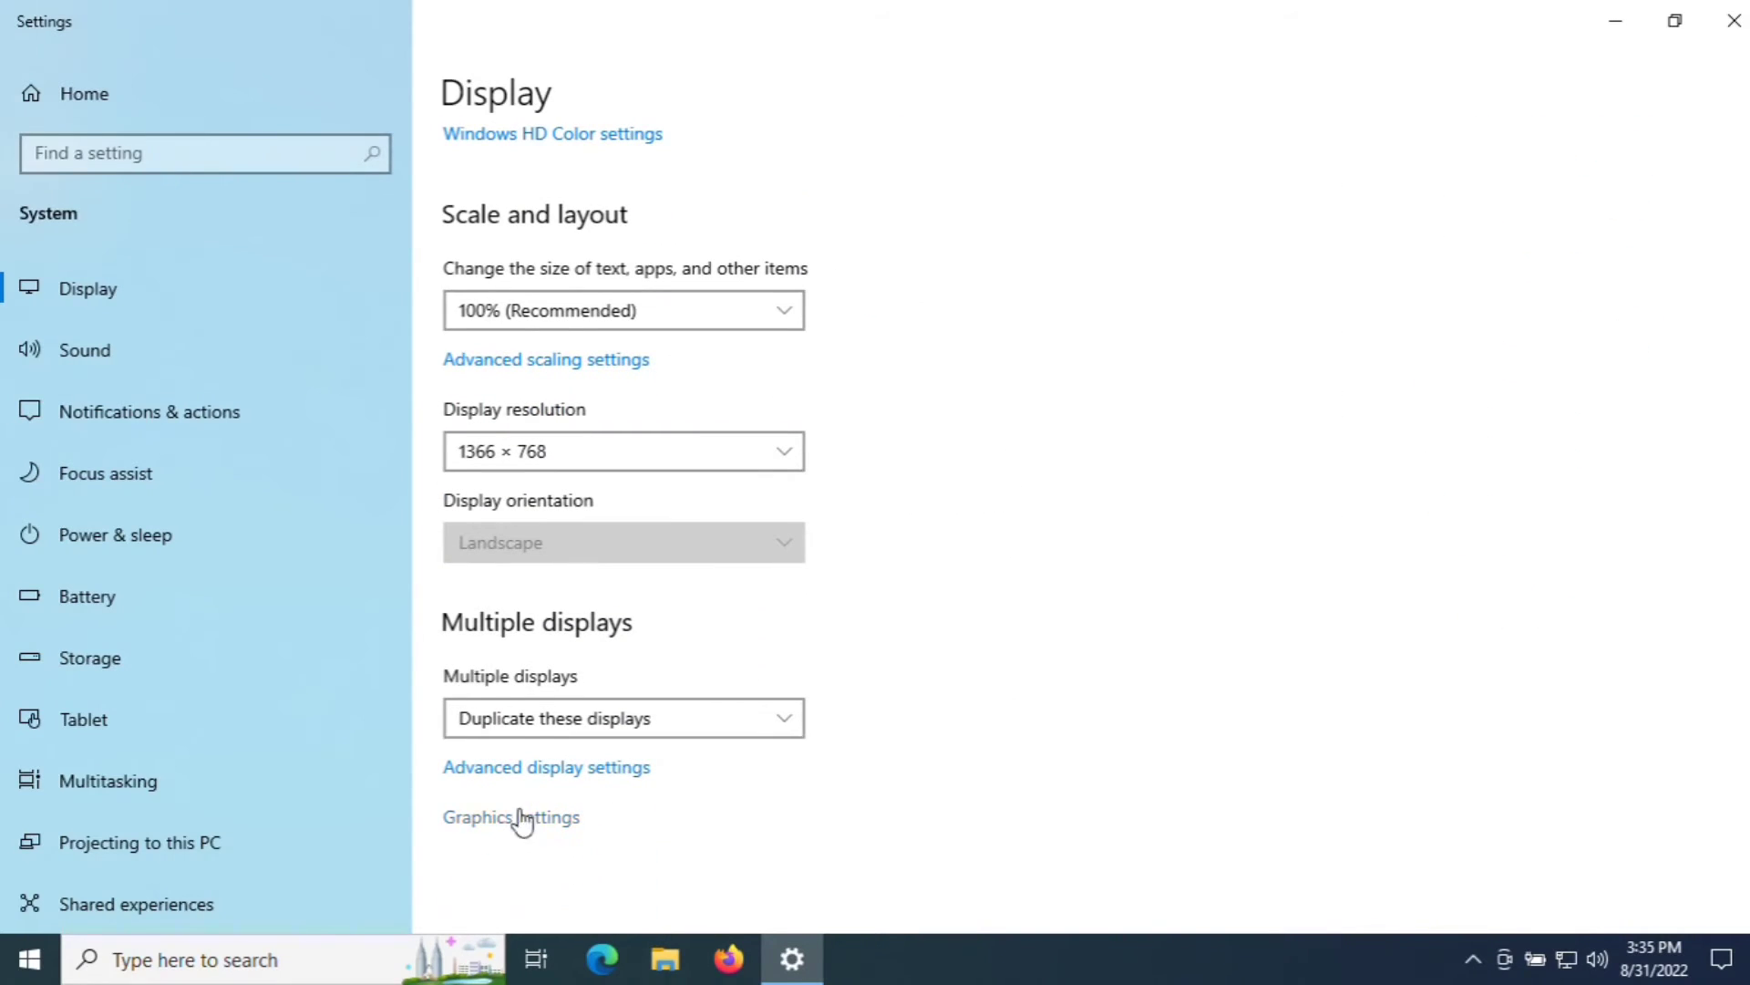
click(473, 825)
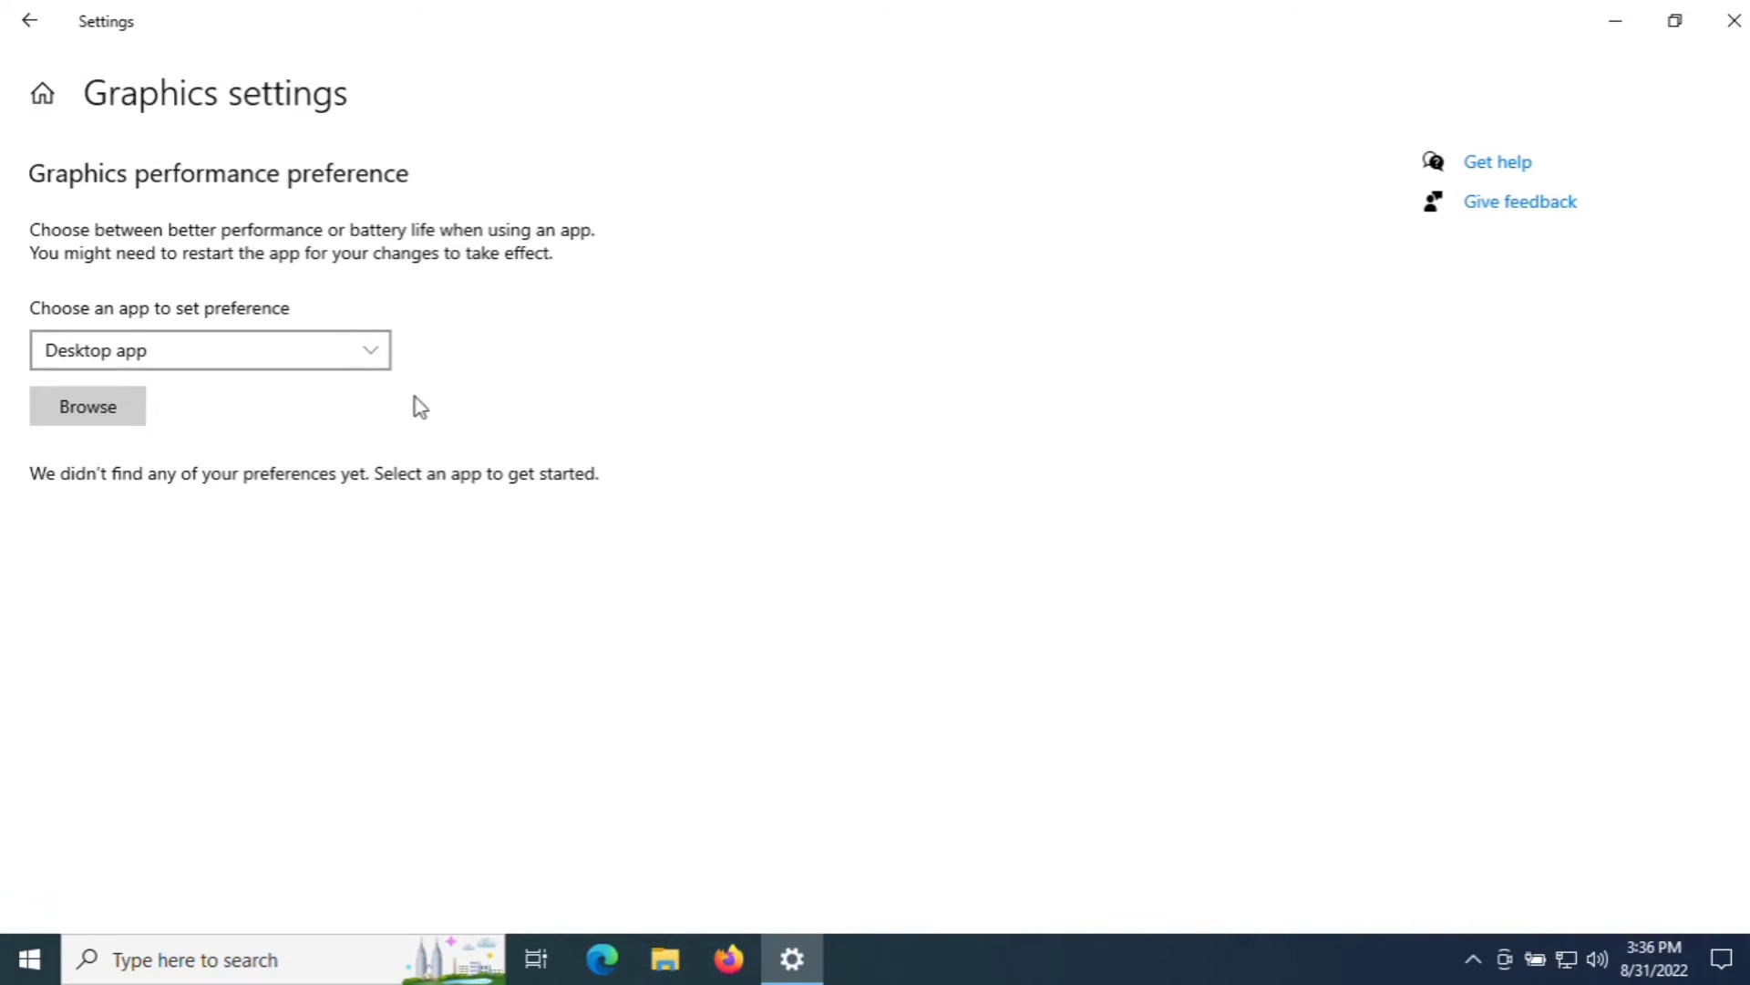
Add the Microsoft Store app Skype to the graphics performance preference list
click(377, 365)
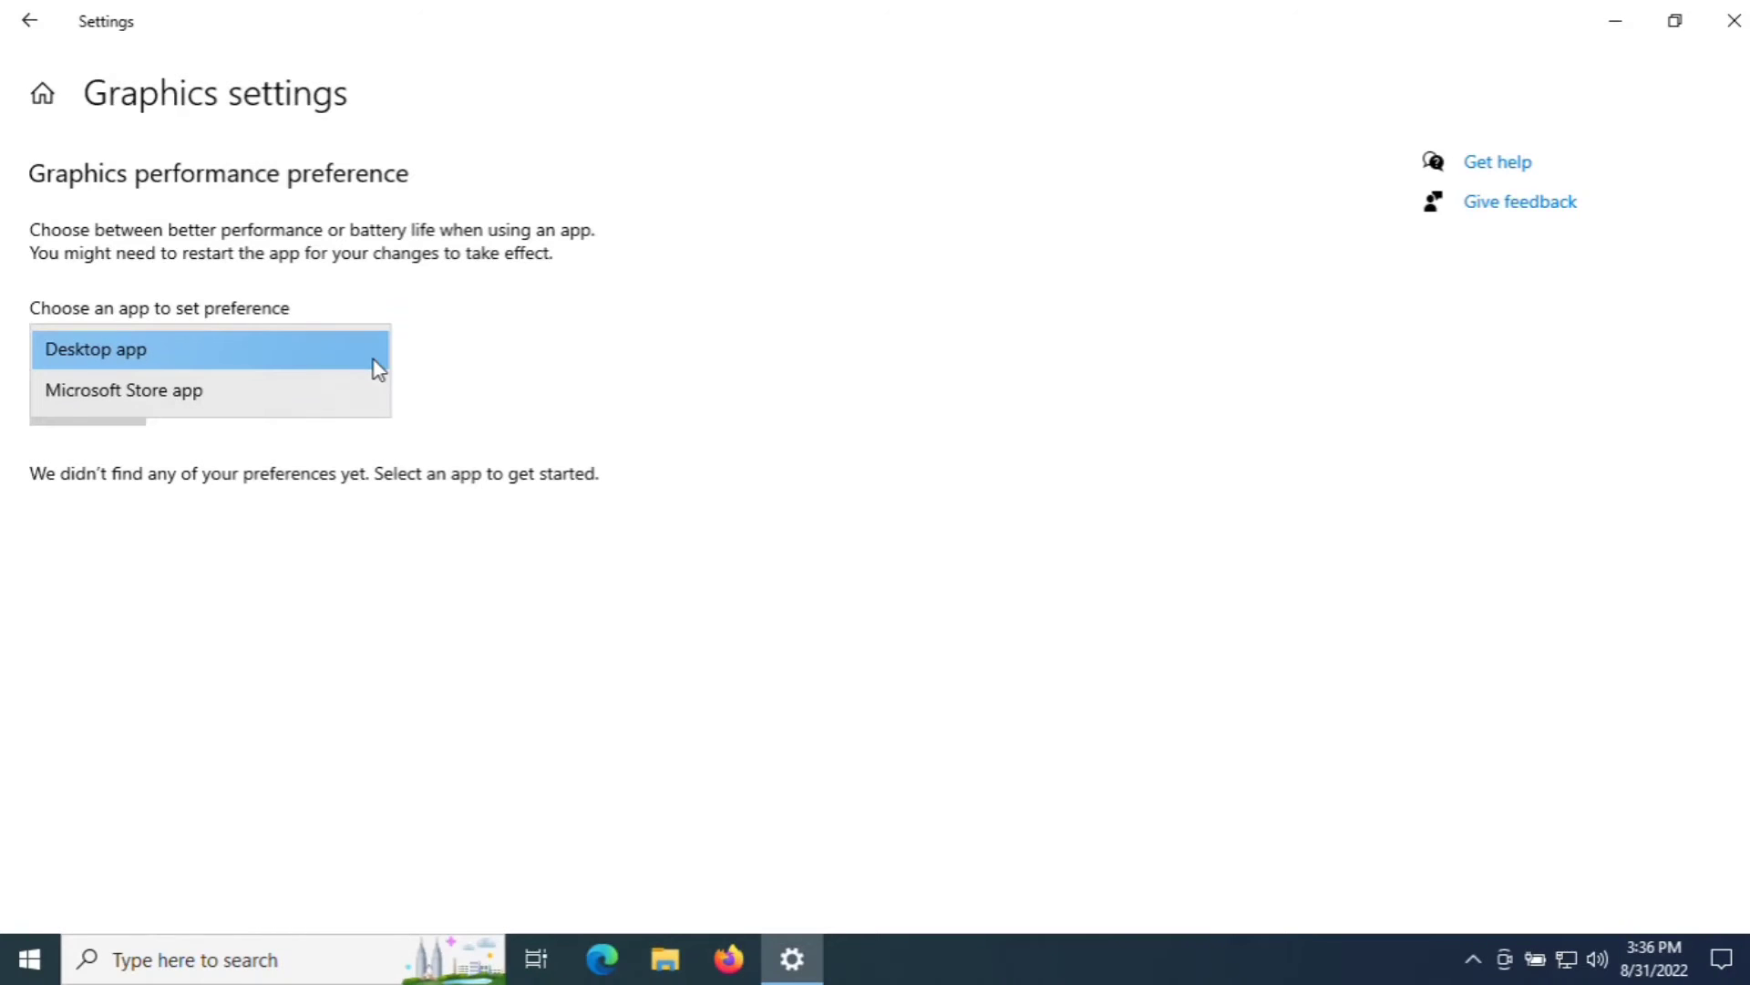
click(273, 395)
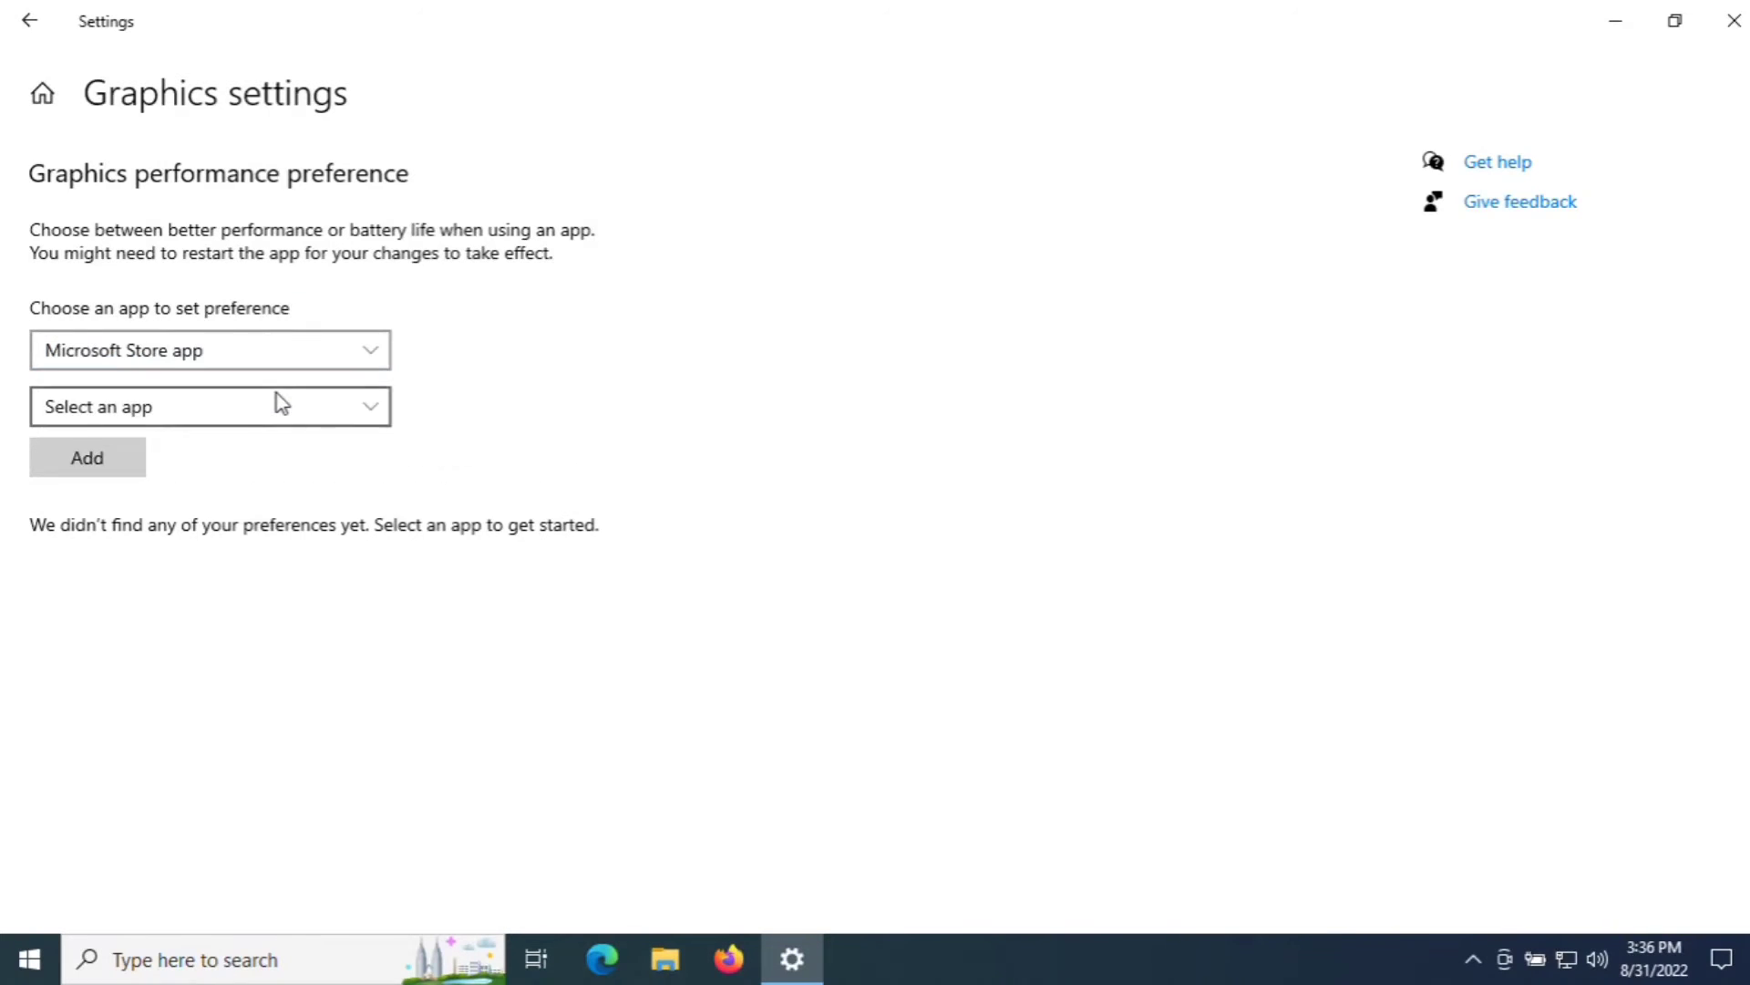
click(113, 423)
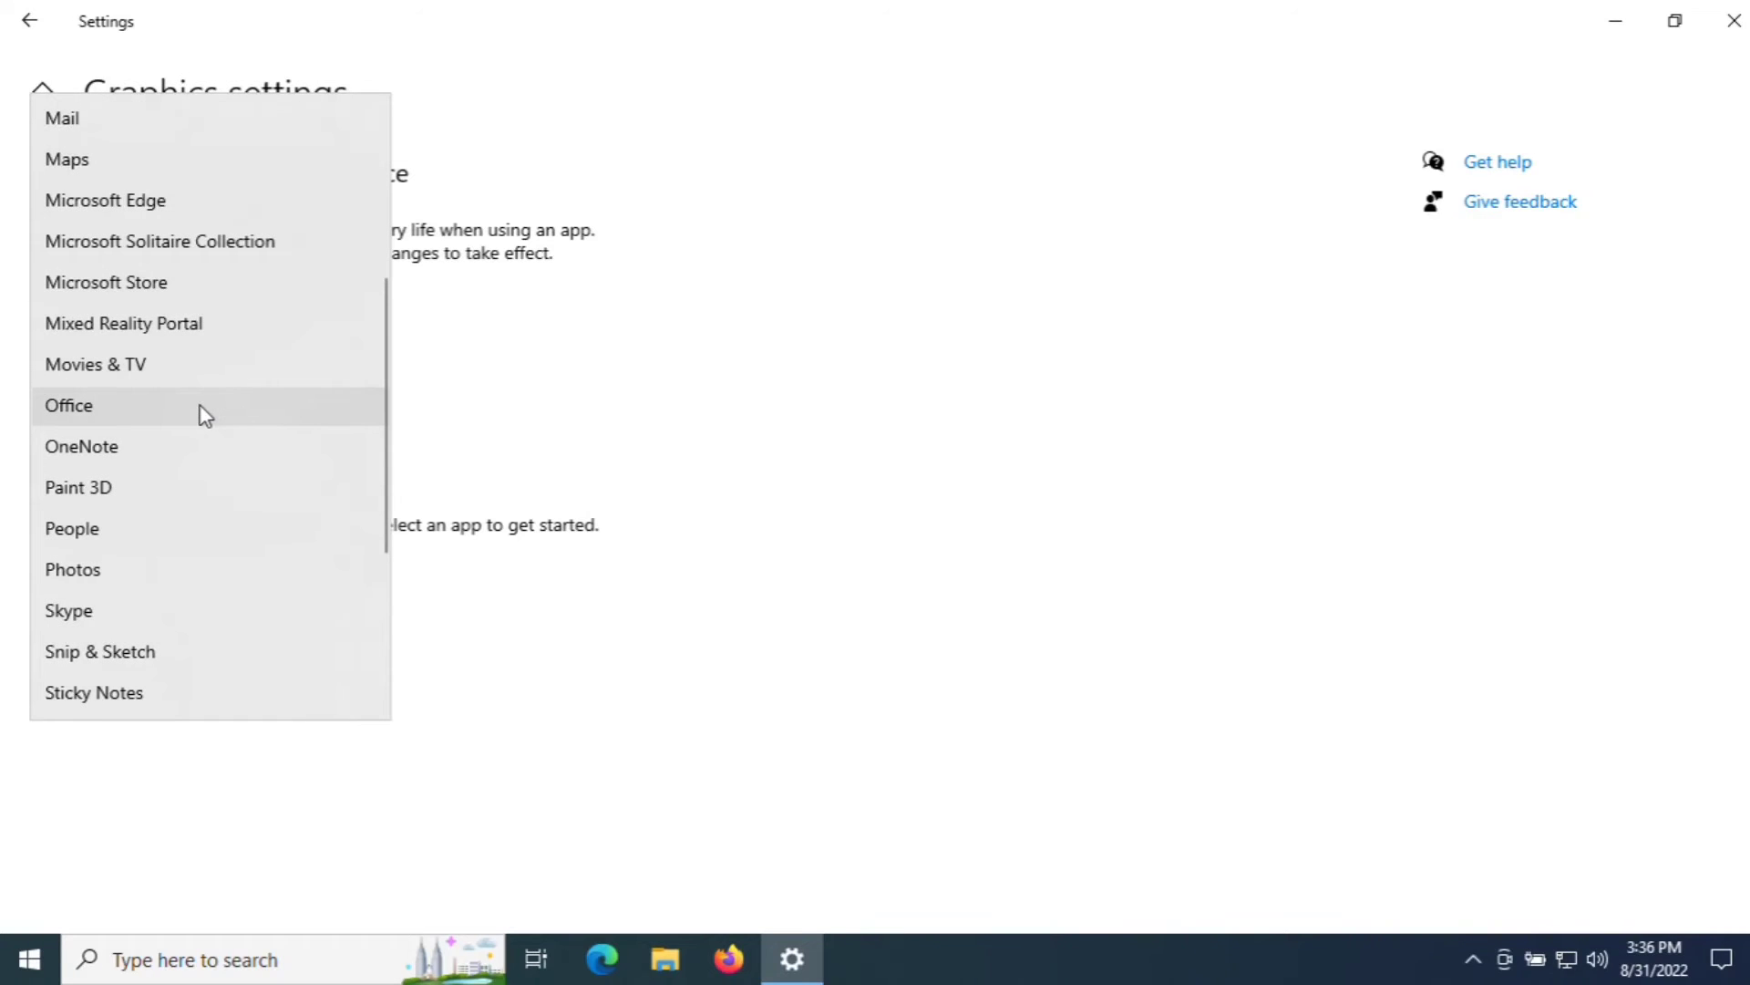
scroll(199, 410, down, 3)
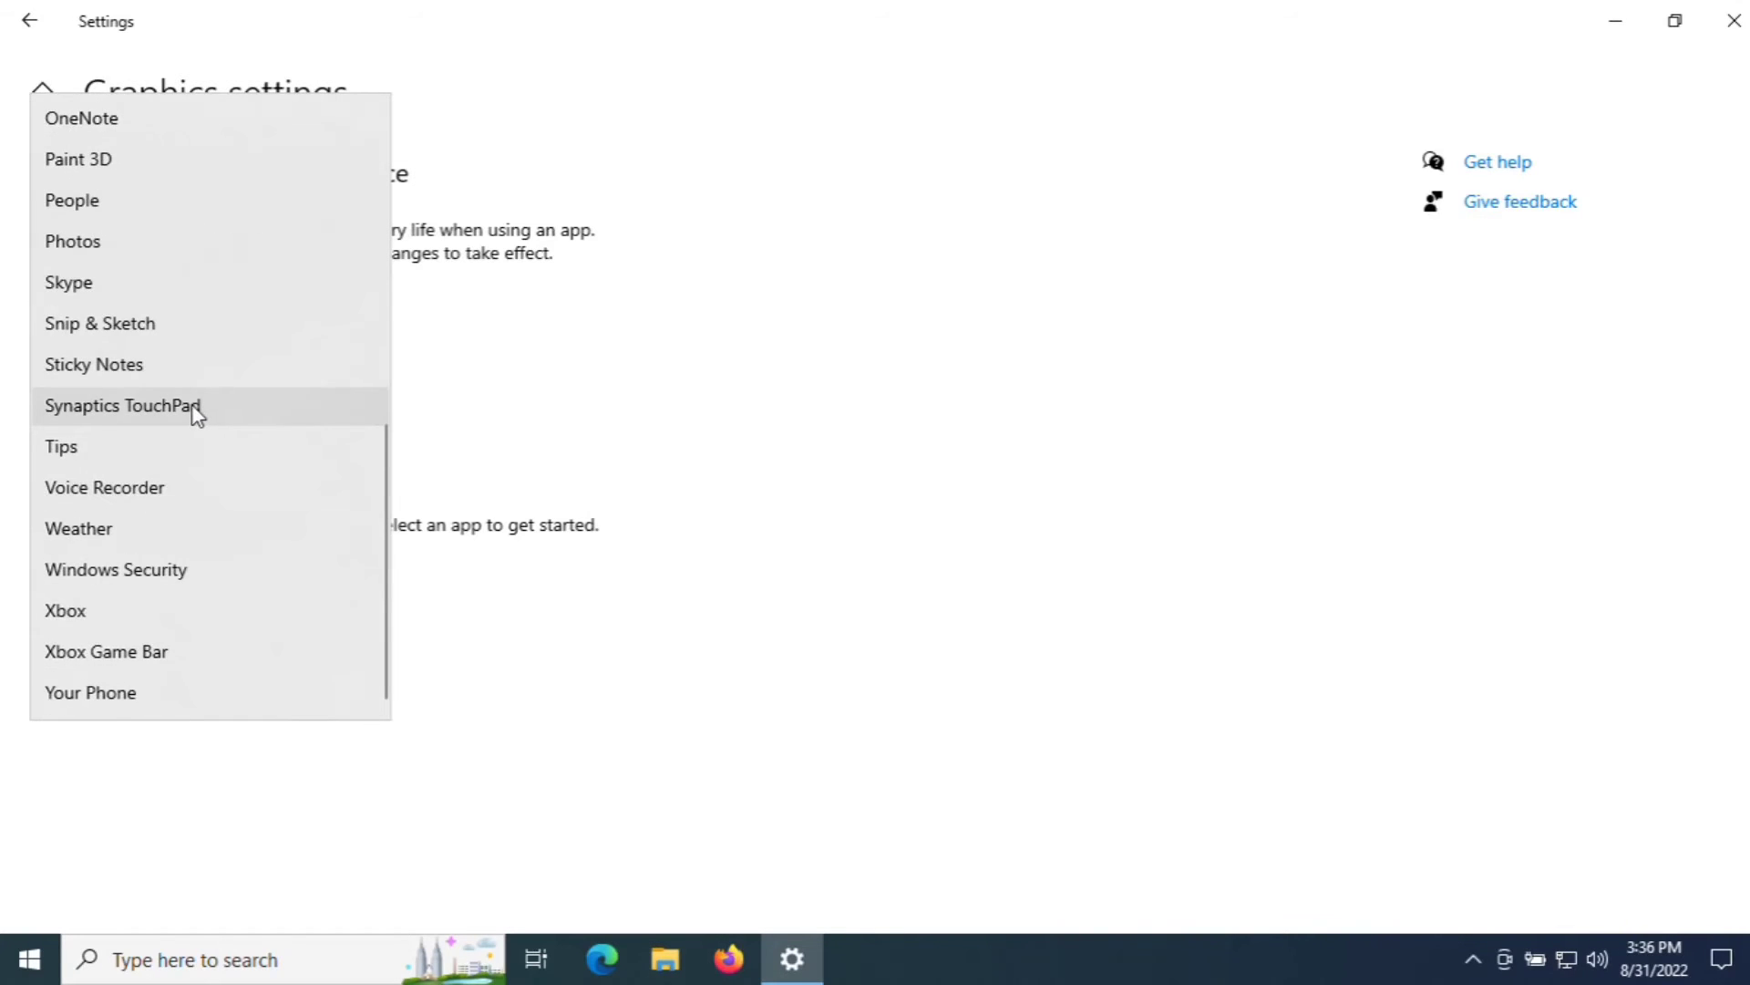
scroll(191, 406, up, 1)
click(160, 377)
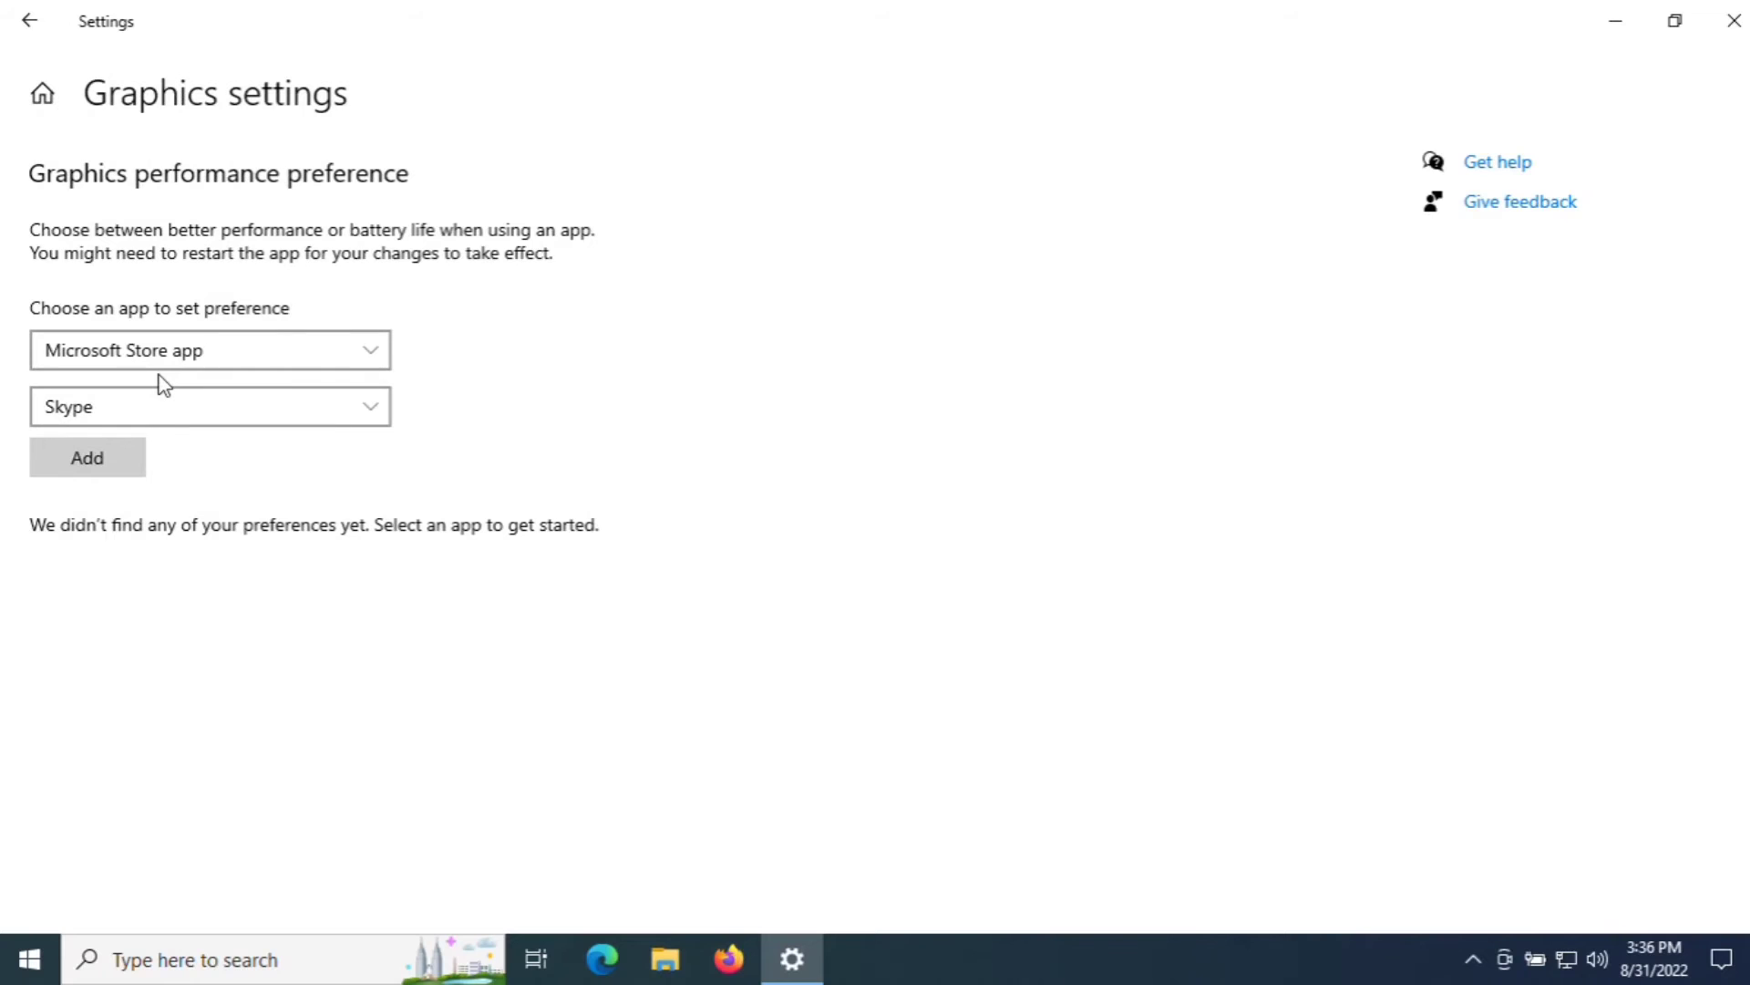
click(89, 470)
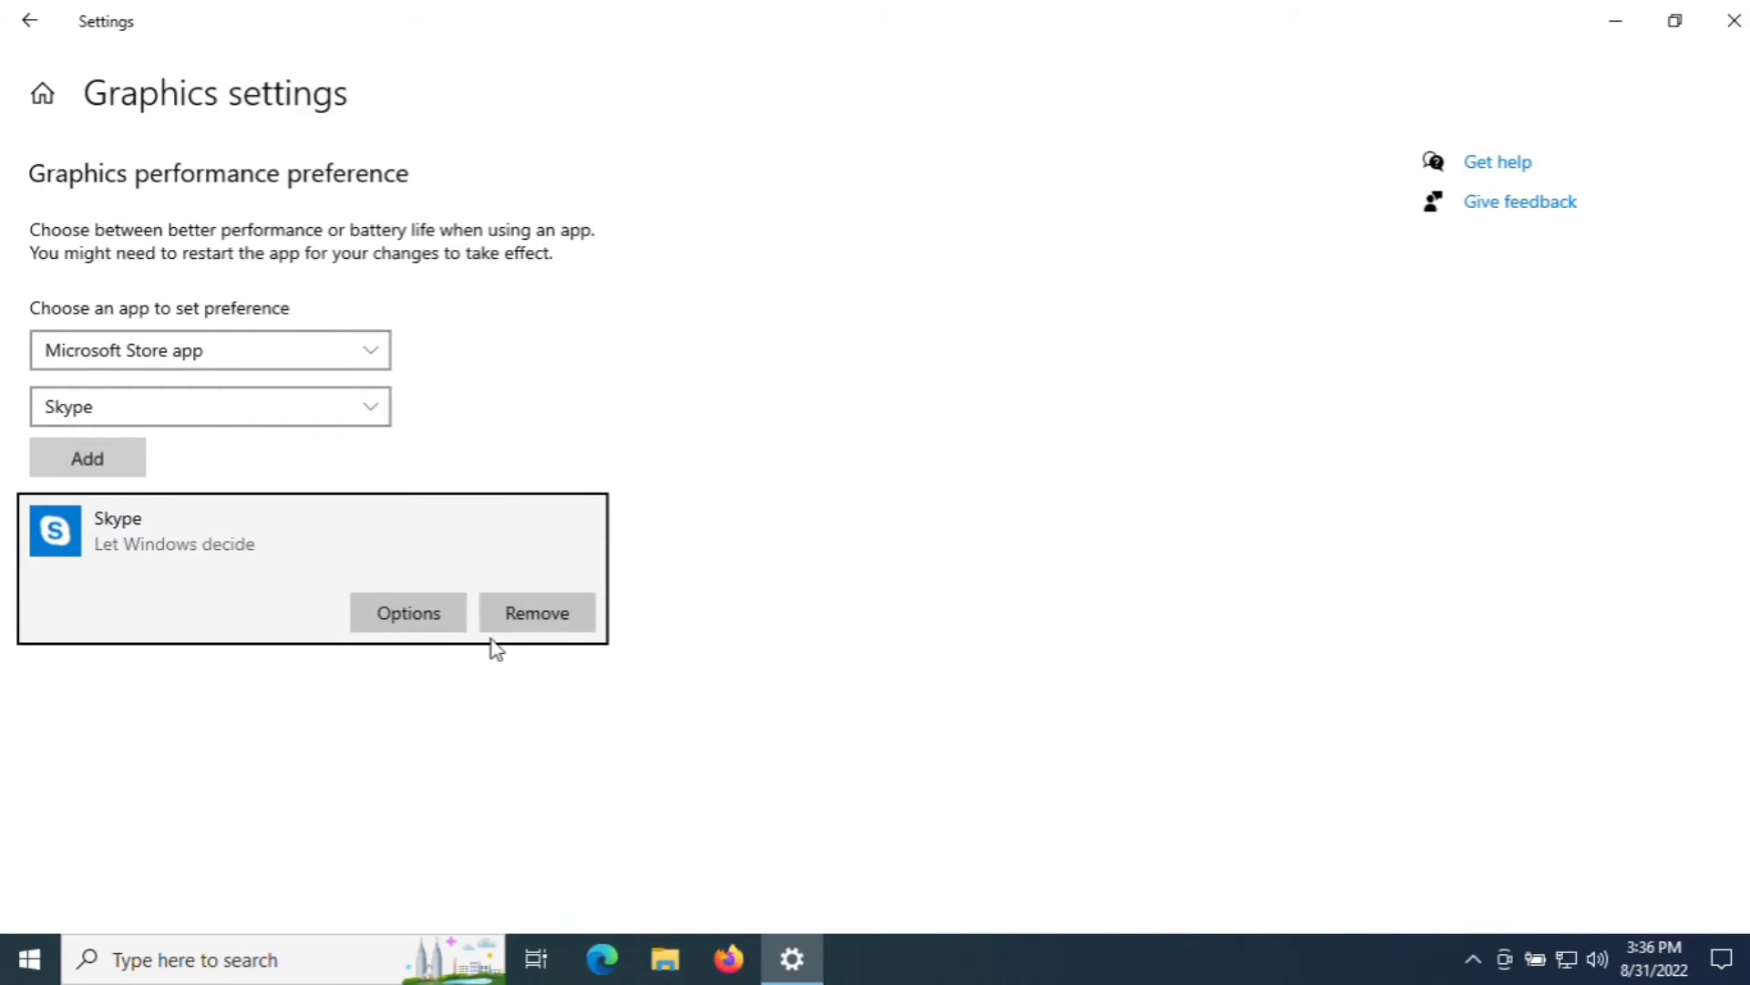
Set Skype's graphics preference to High performance and save it
click(429, 616)
click(705, 526)
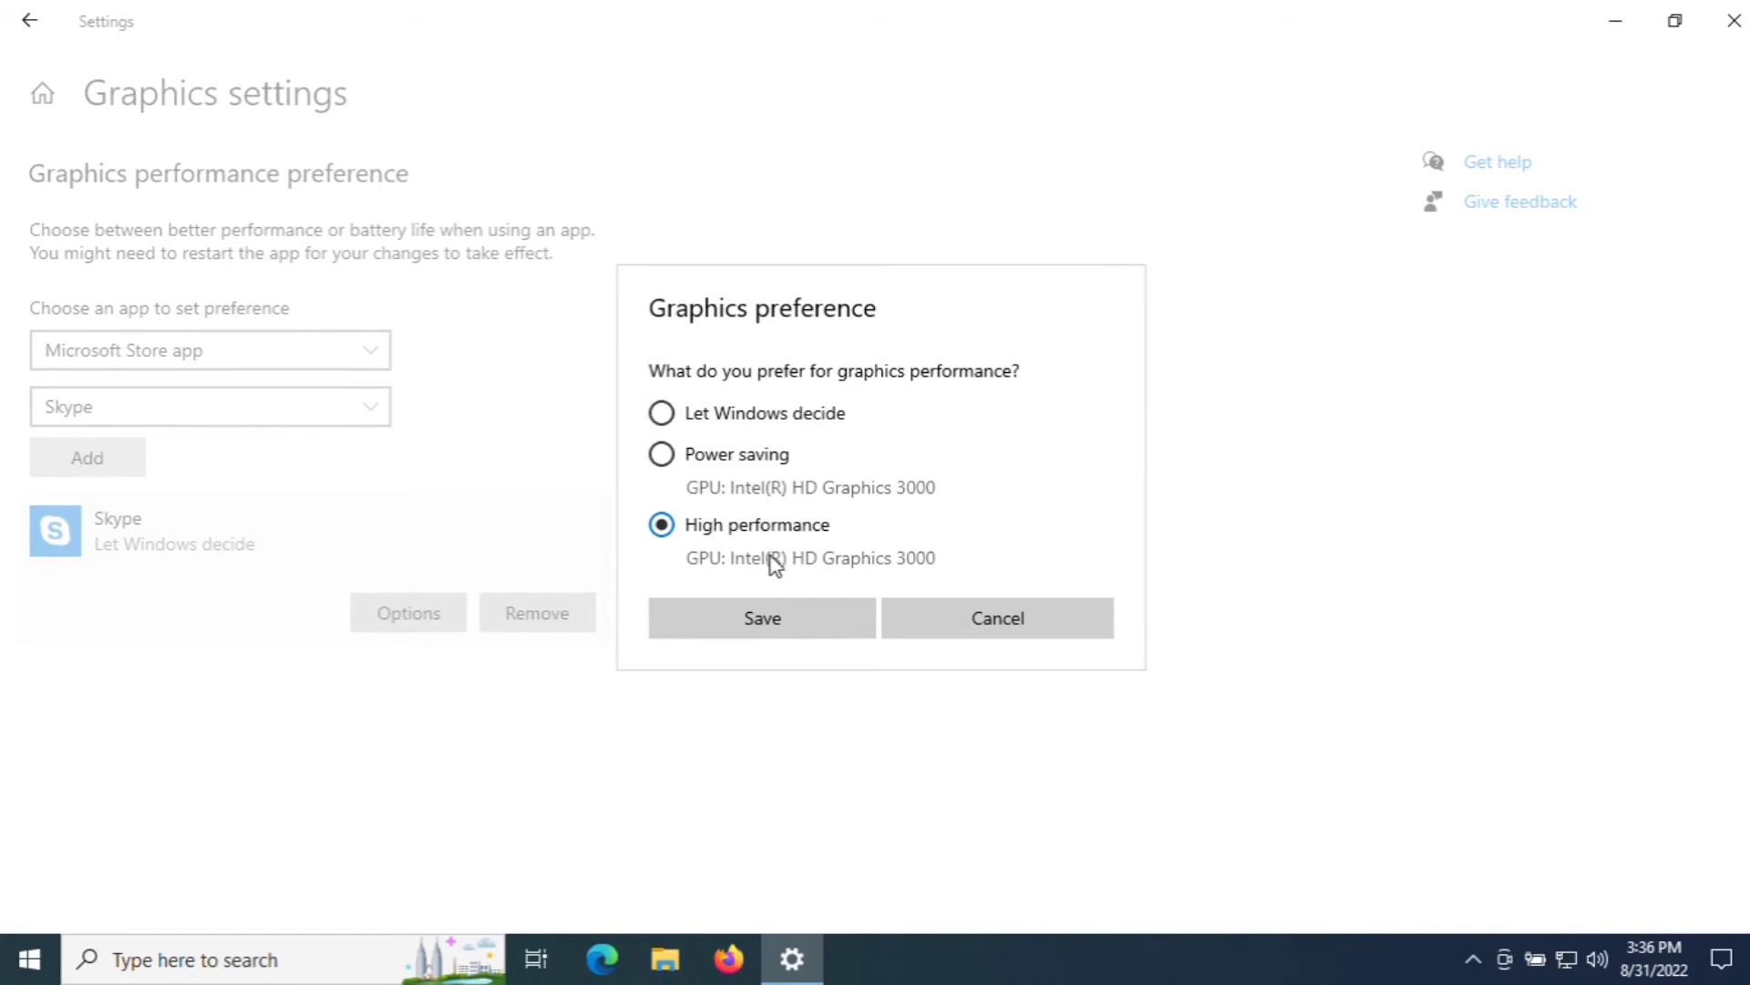
click(824, 633)
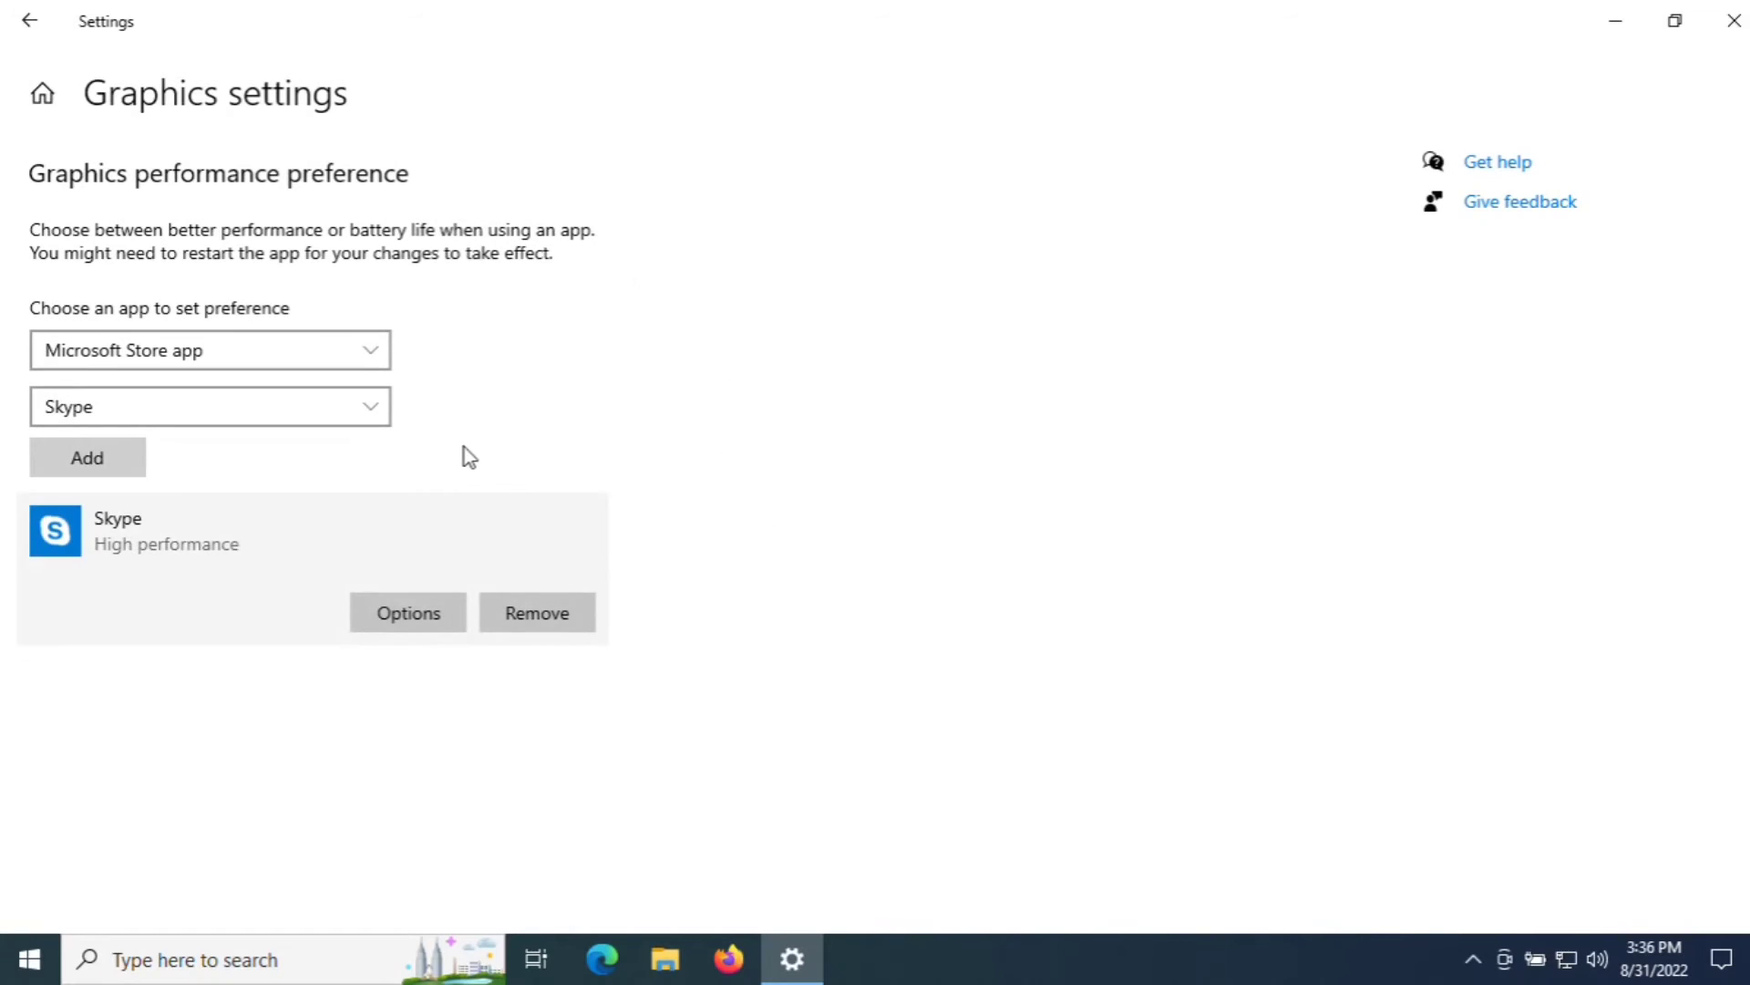
Add the Microsoft Store app Windows Security to the graphics preference list and save its preference as High performance
click(375, 410)
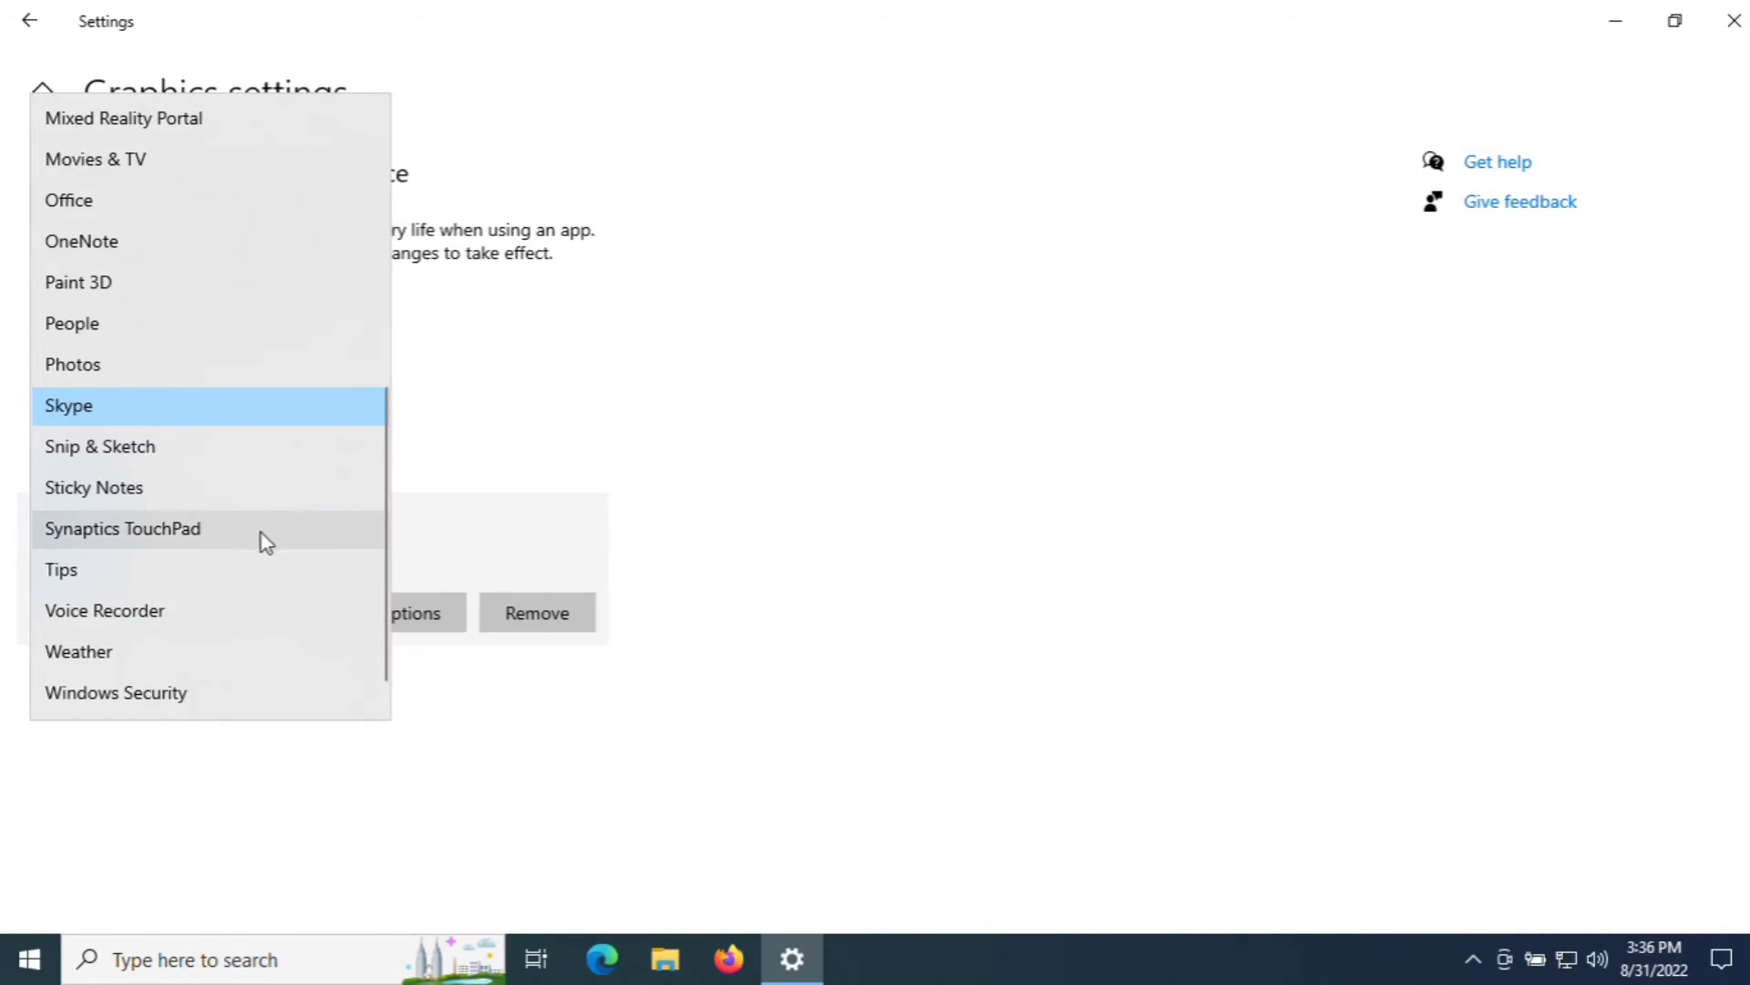
scroll(258, 543, down, 2)
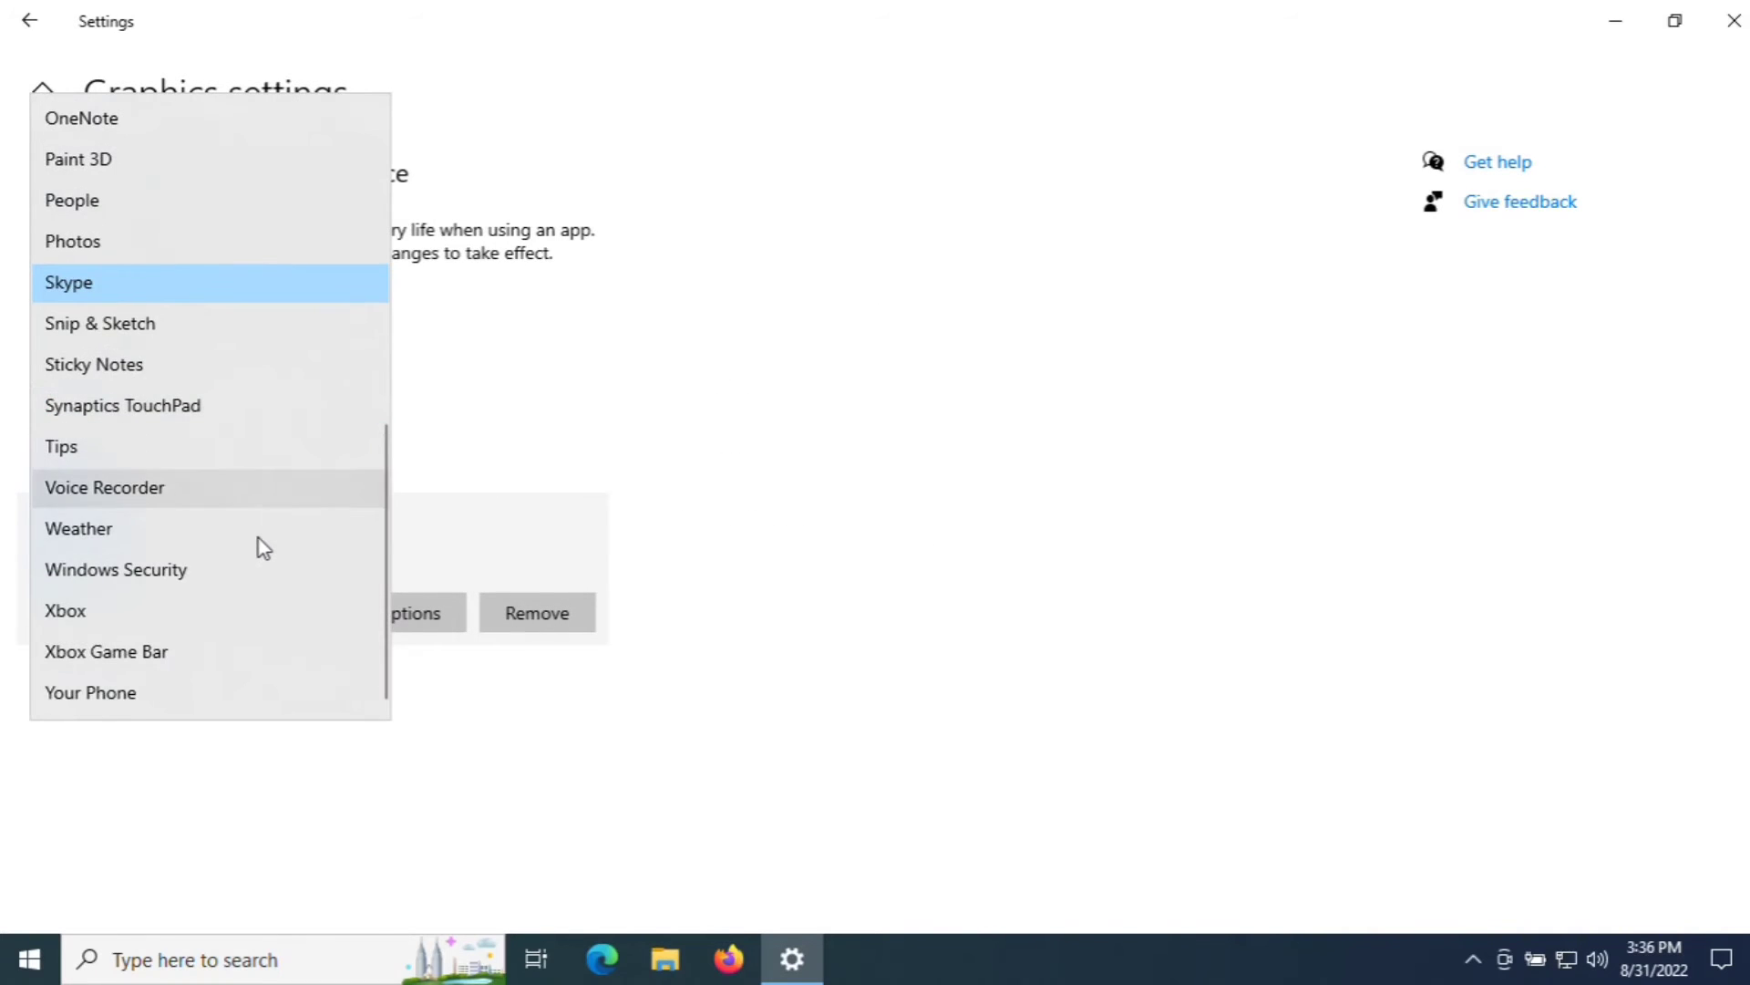
click(210, 575)
click(108, 467)
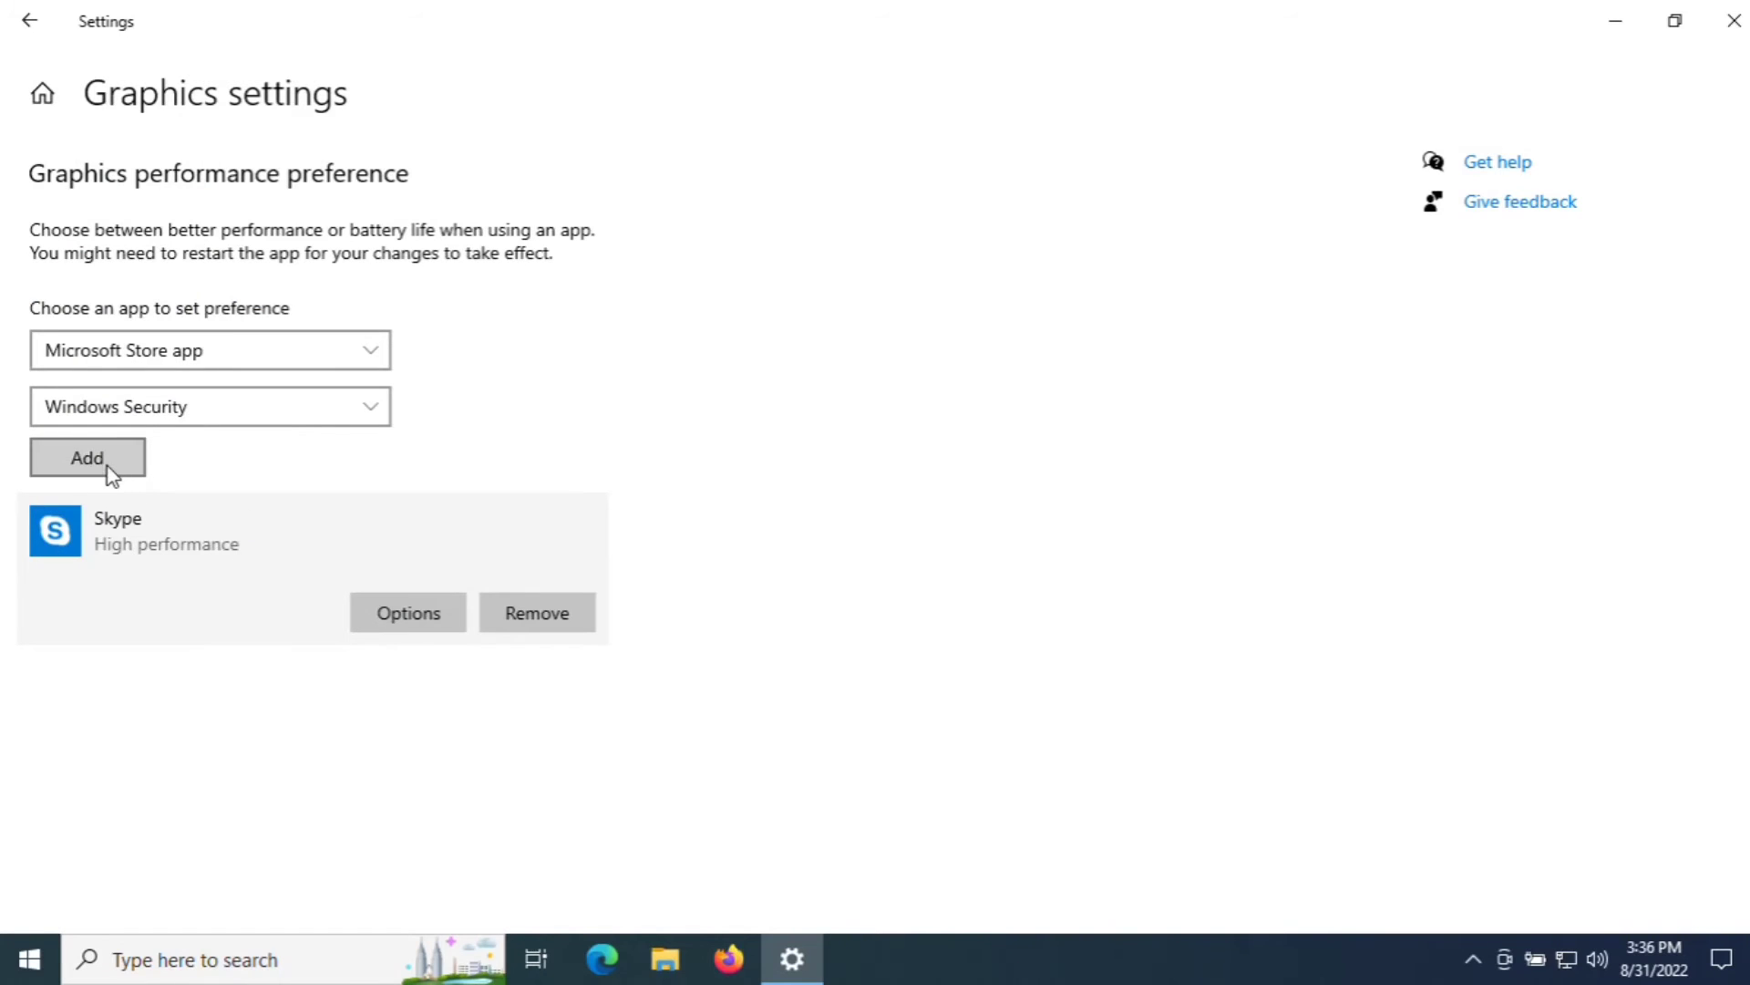
click(394, 688)
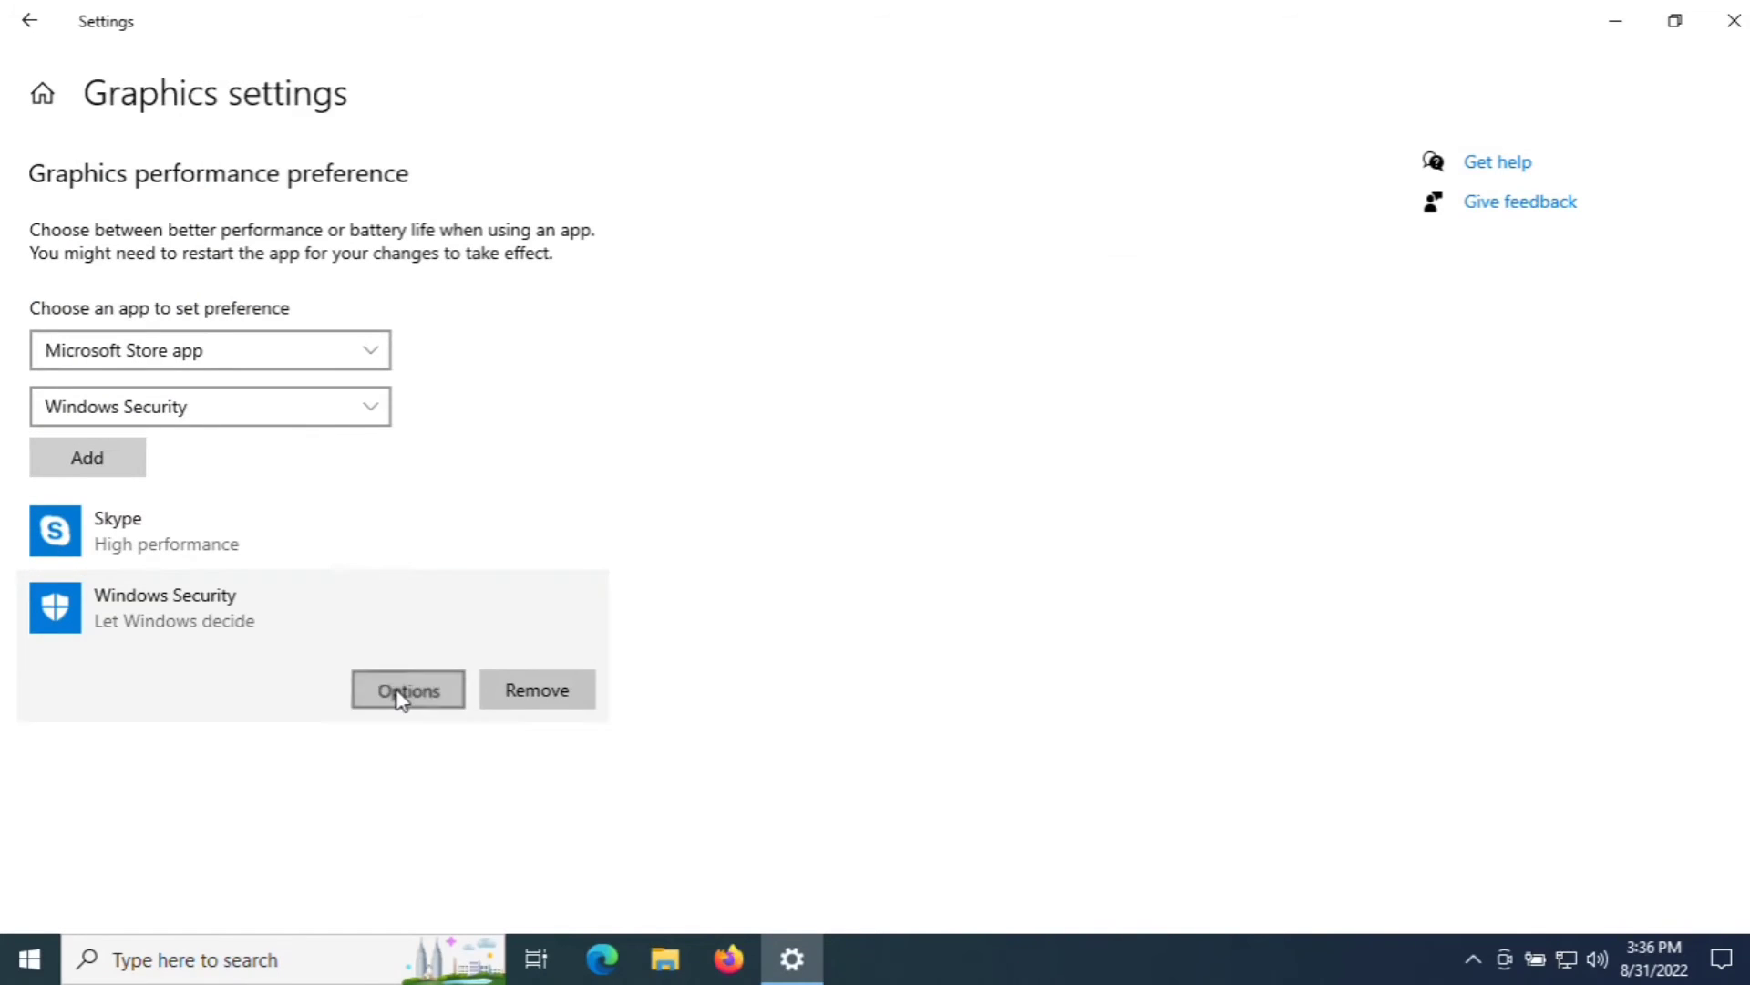
click(679, 533)
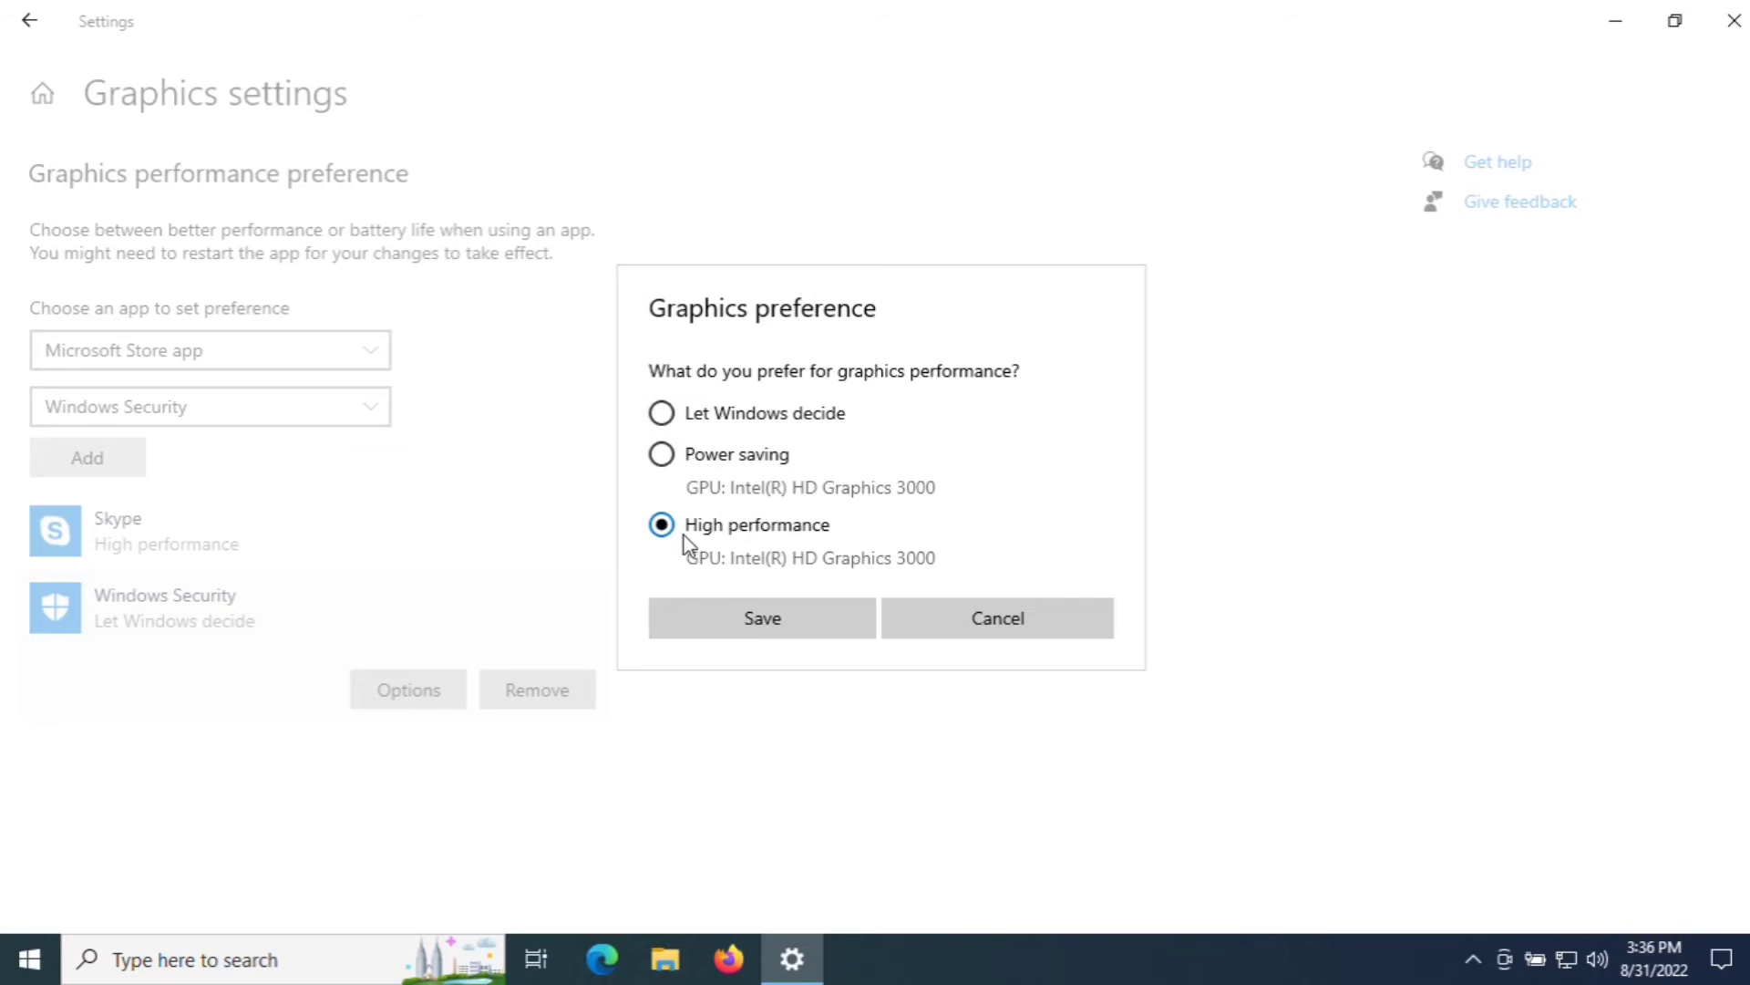
click(802, 620)
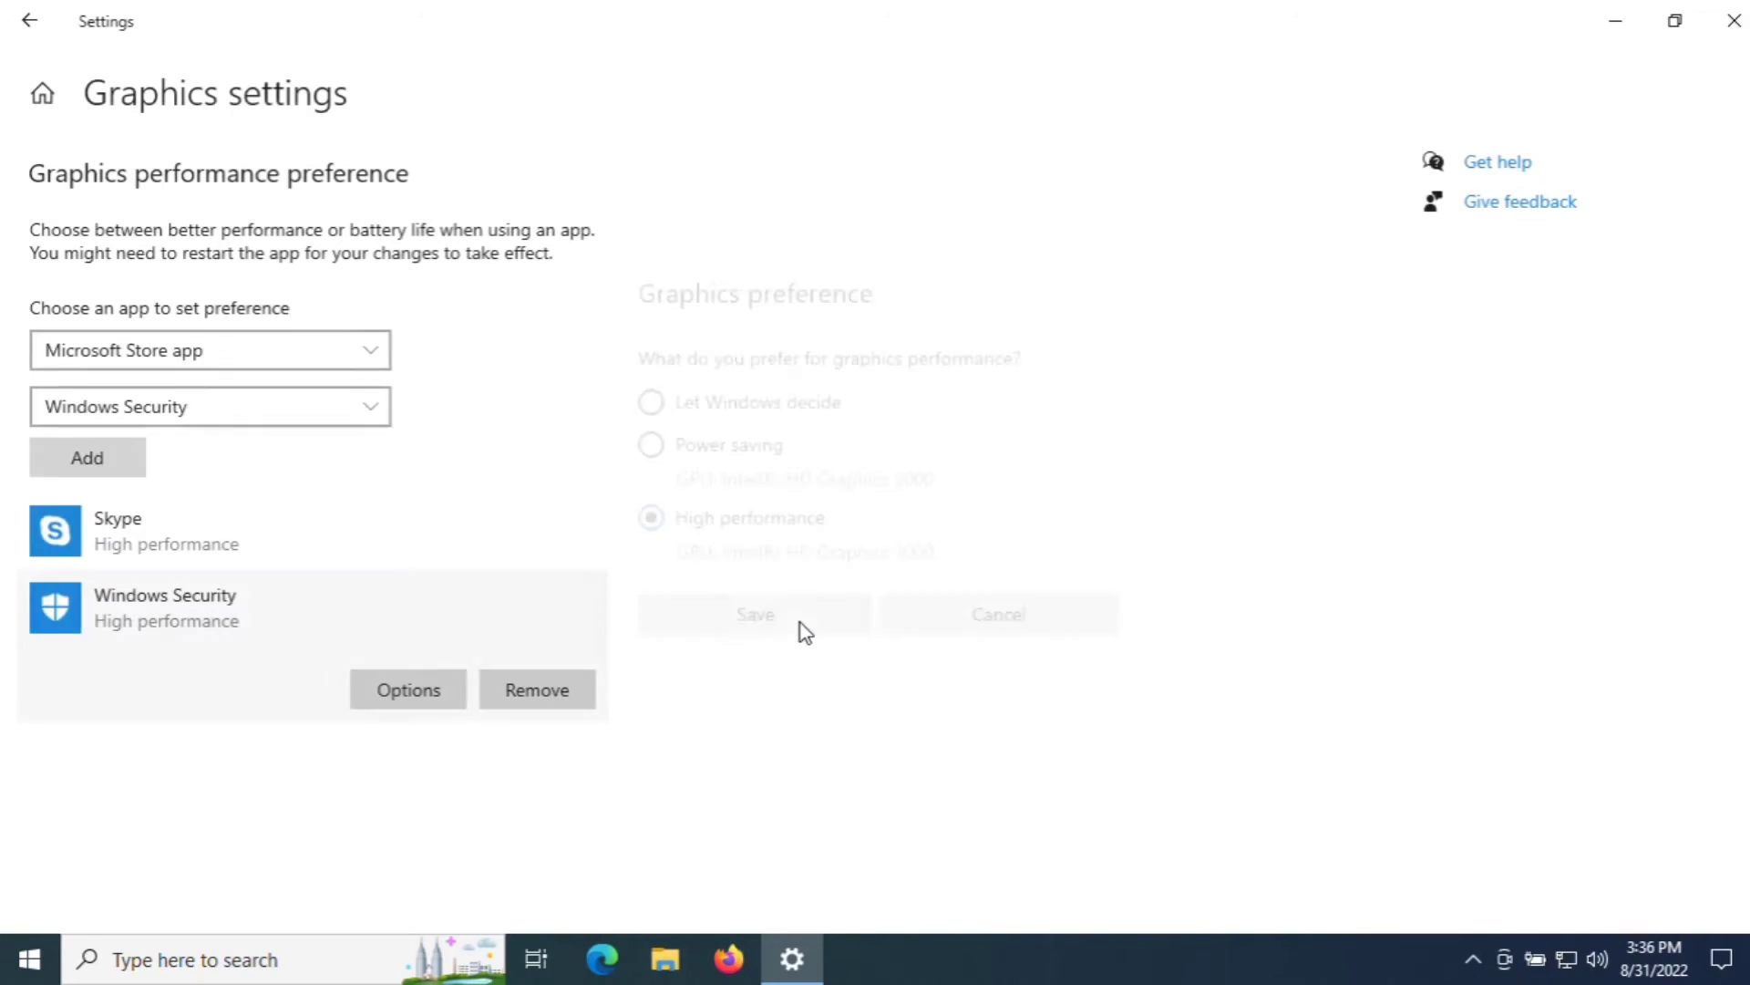
Switch the app type to Desktop app and add chrome from C:\Program Files\Google\Chrome\Application to the graphics preference list
click(376, 356)
click(310, 315)
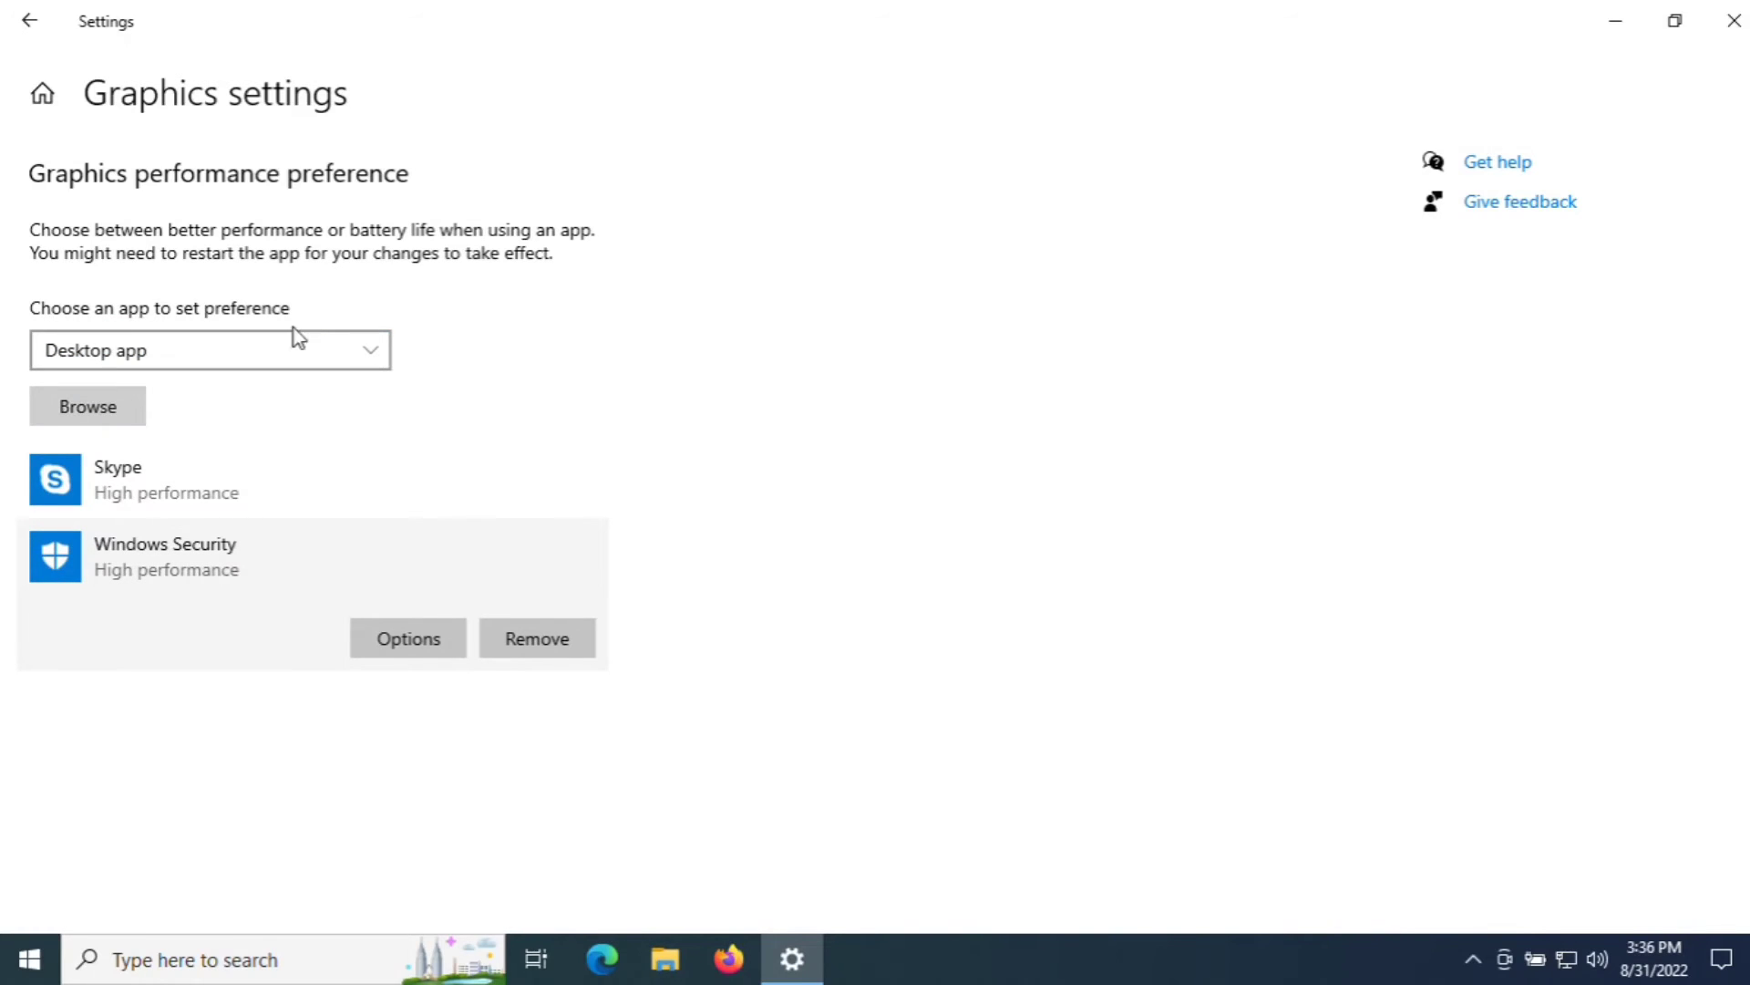
click(111, 406)
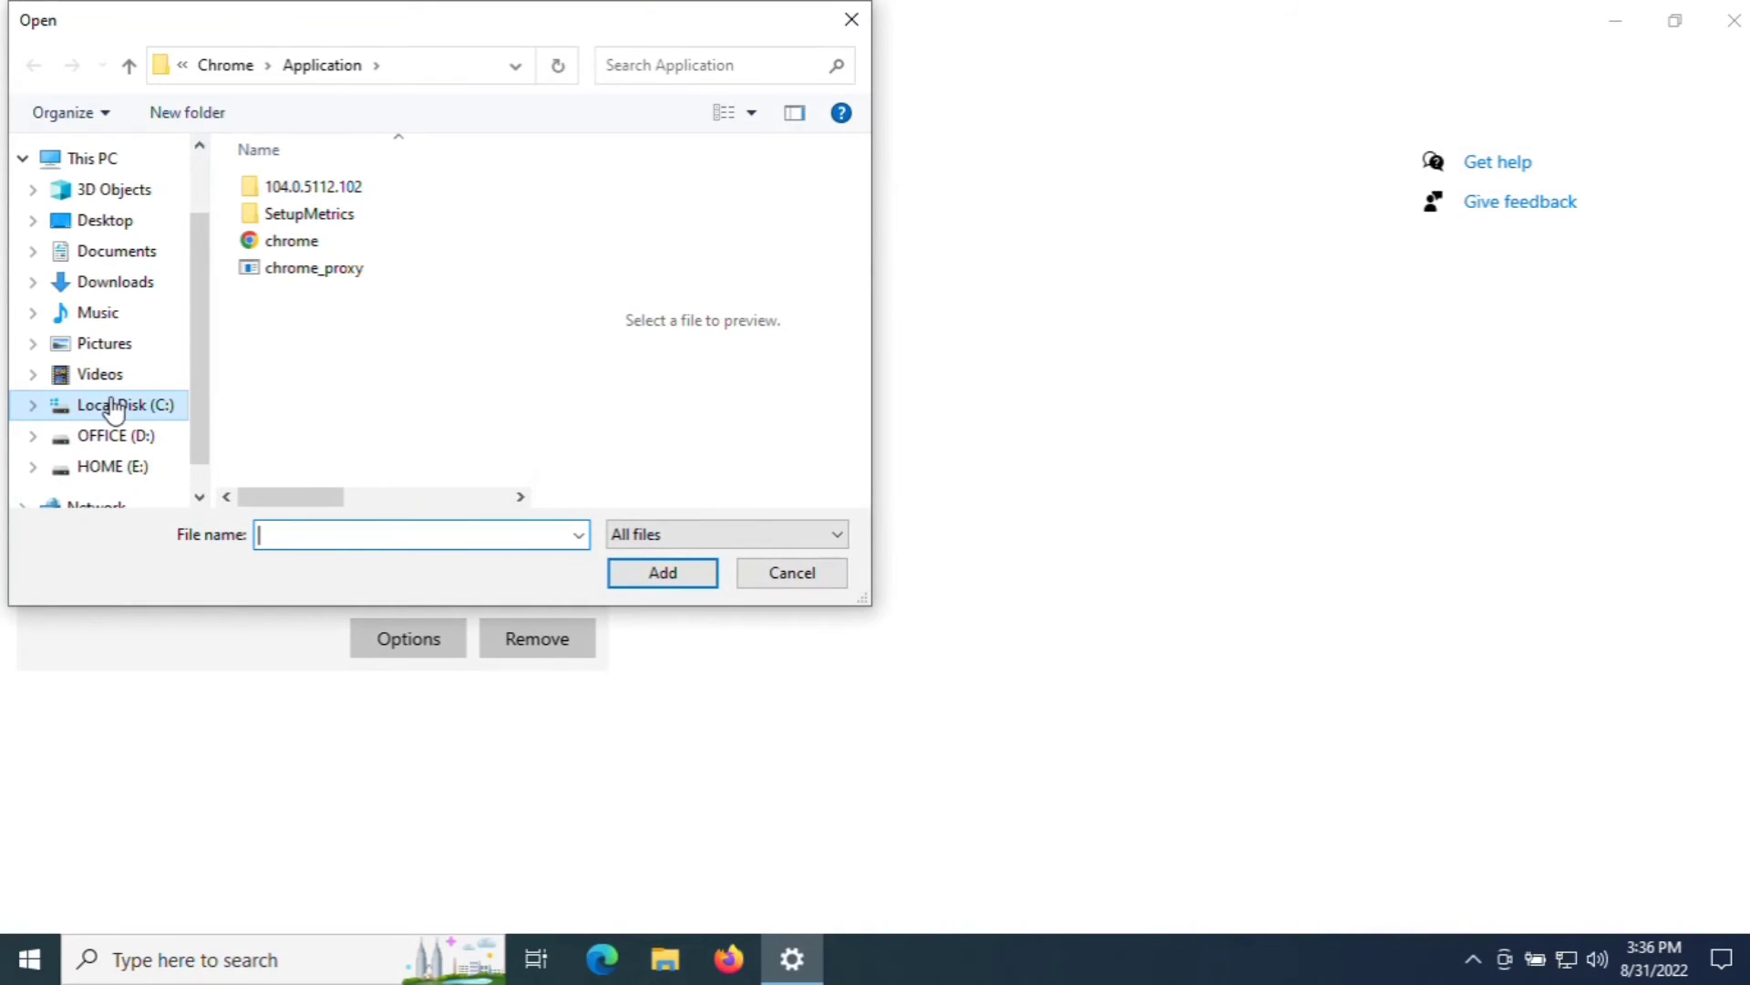
click(112, 406)
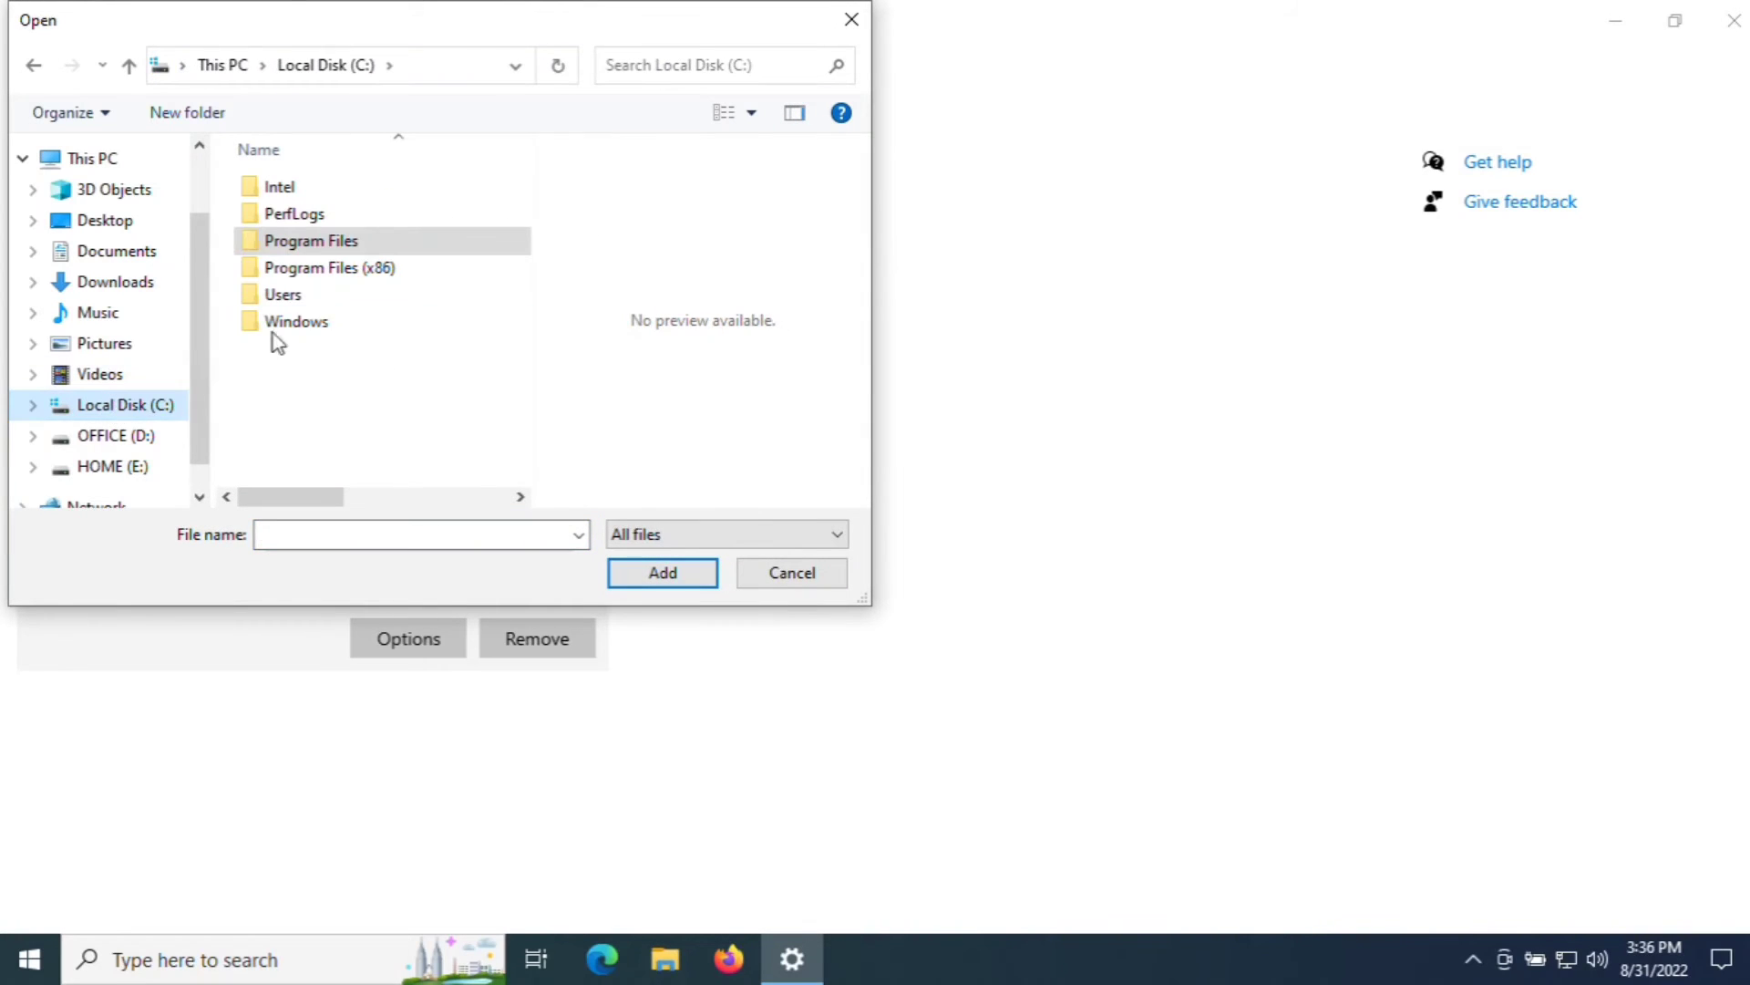
double_click(350, 253)
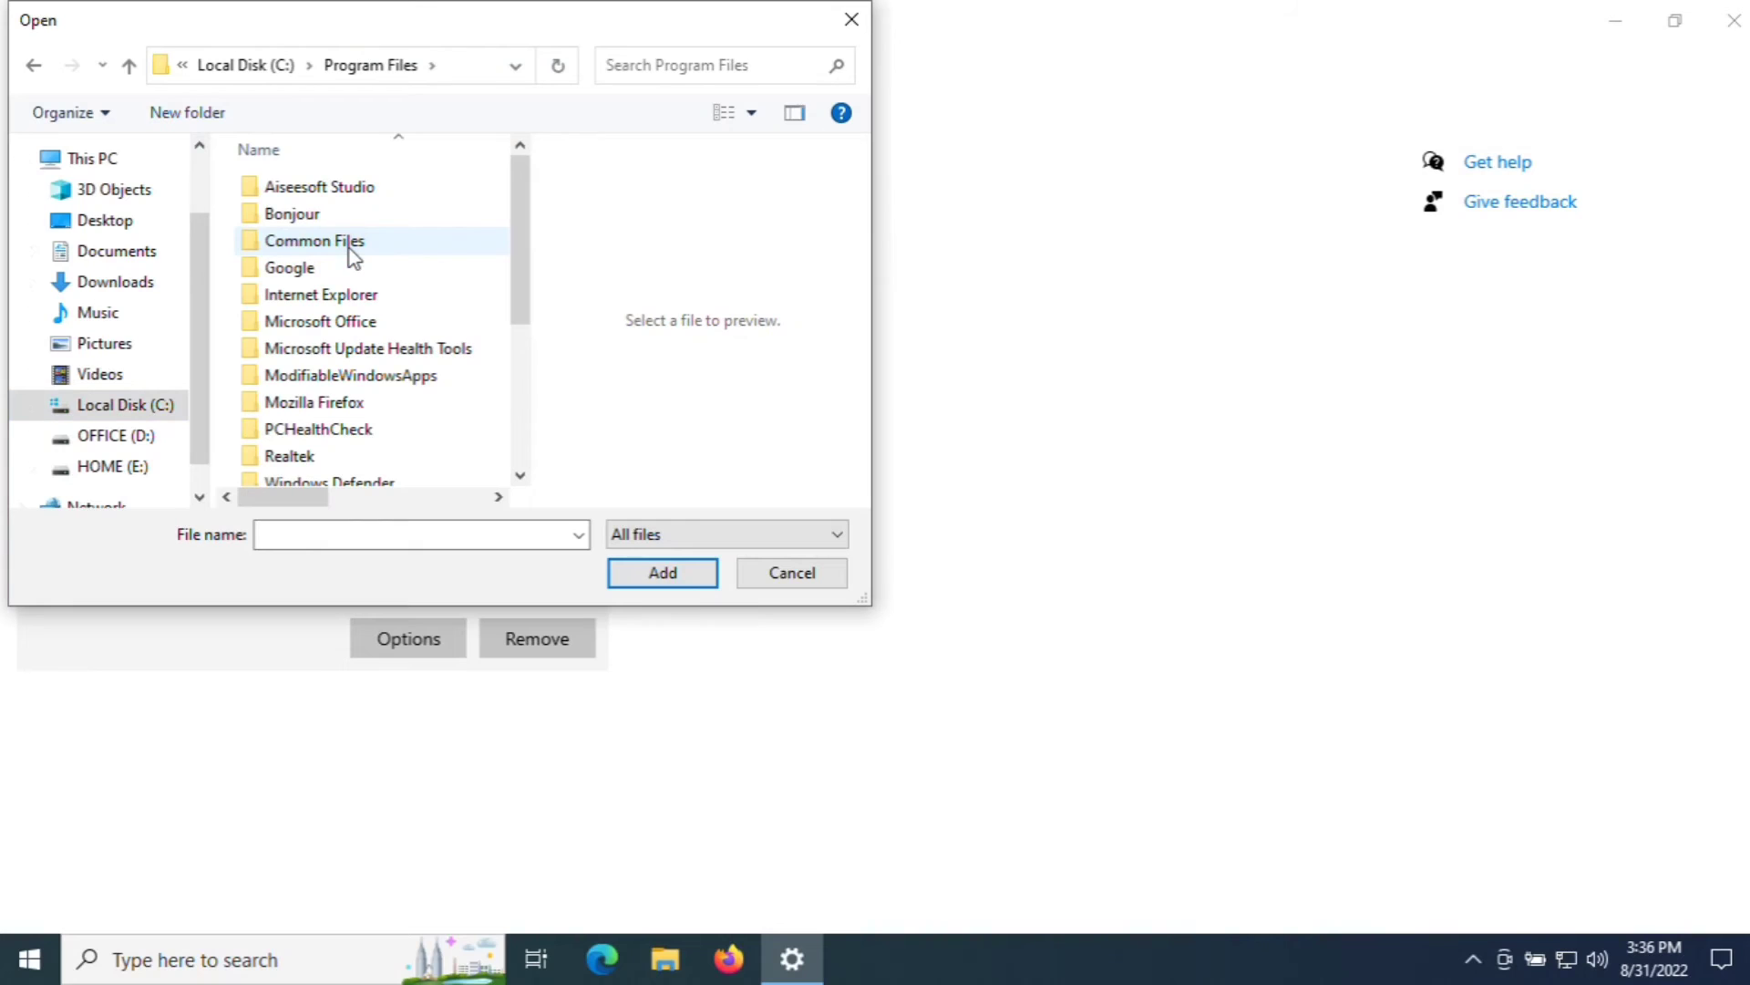
click(294, 275)
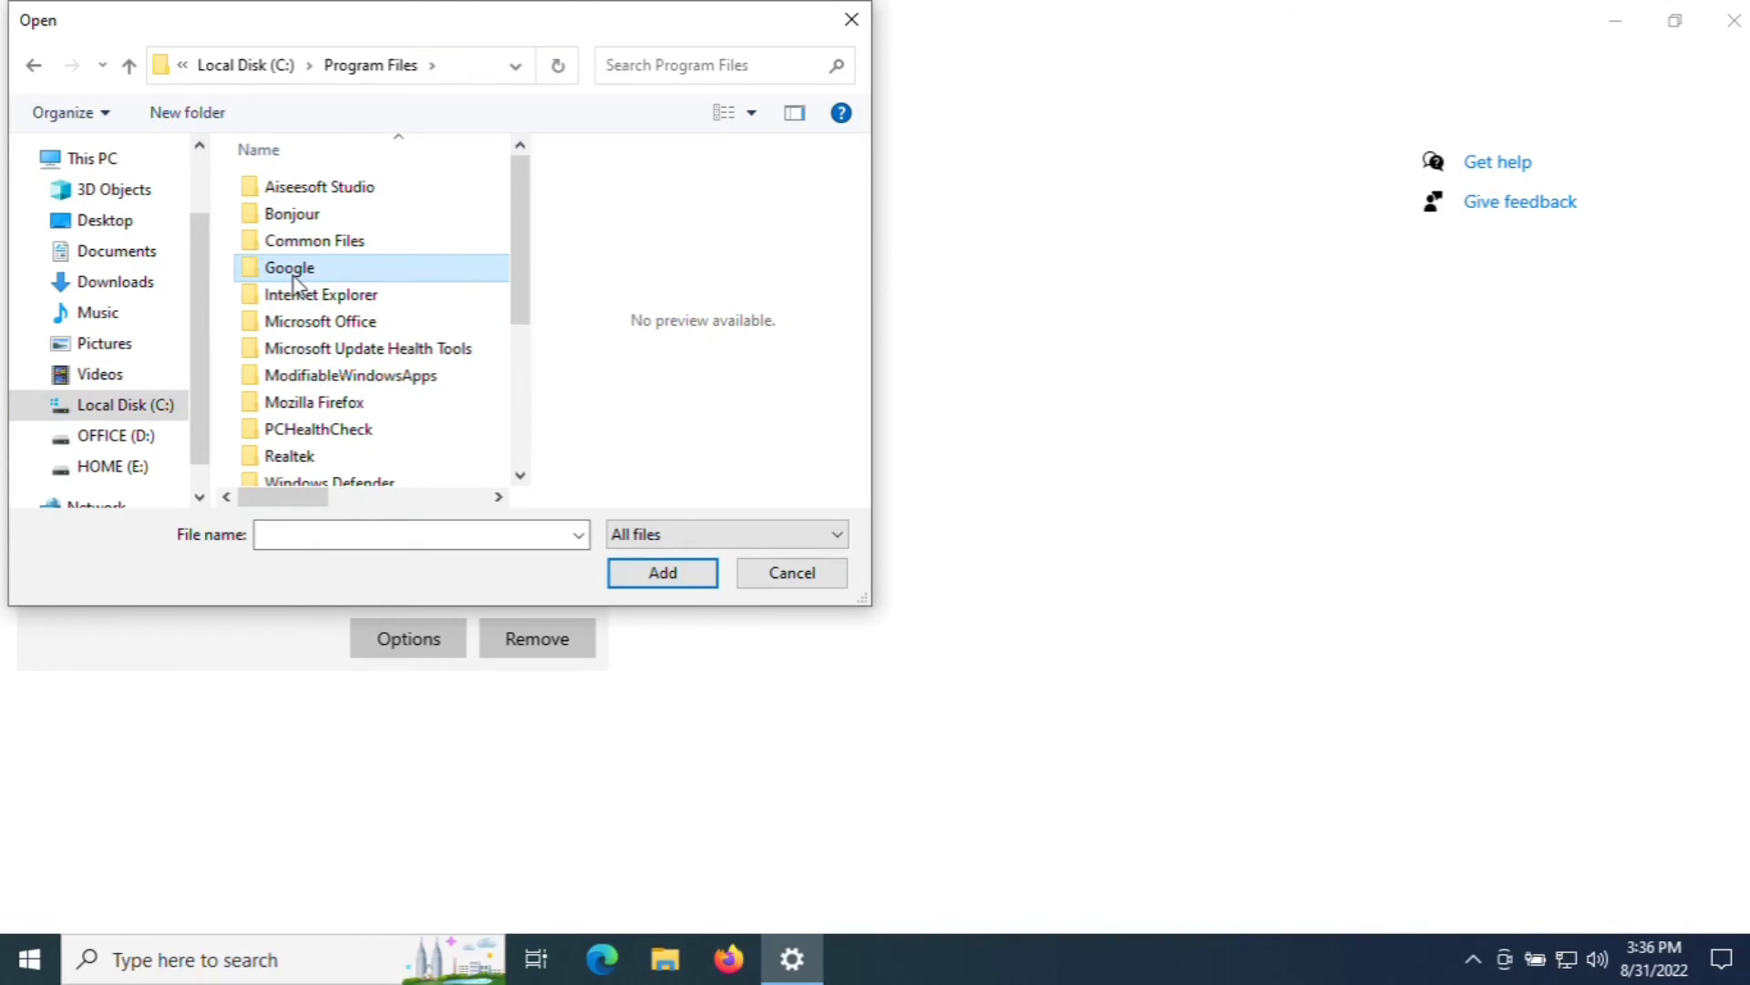
double_click(294, 274)
double_click(304, 186)
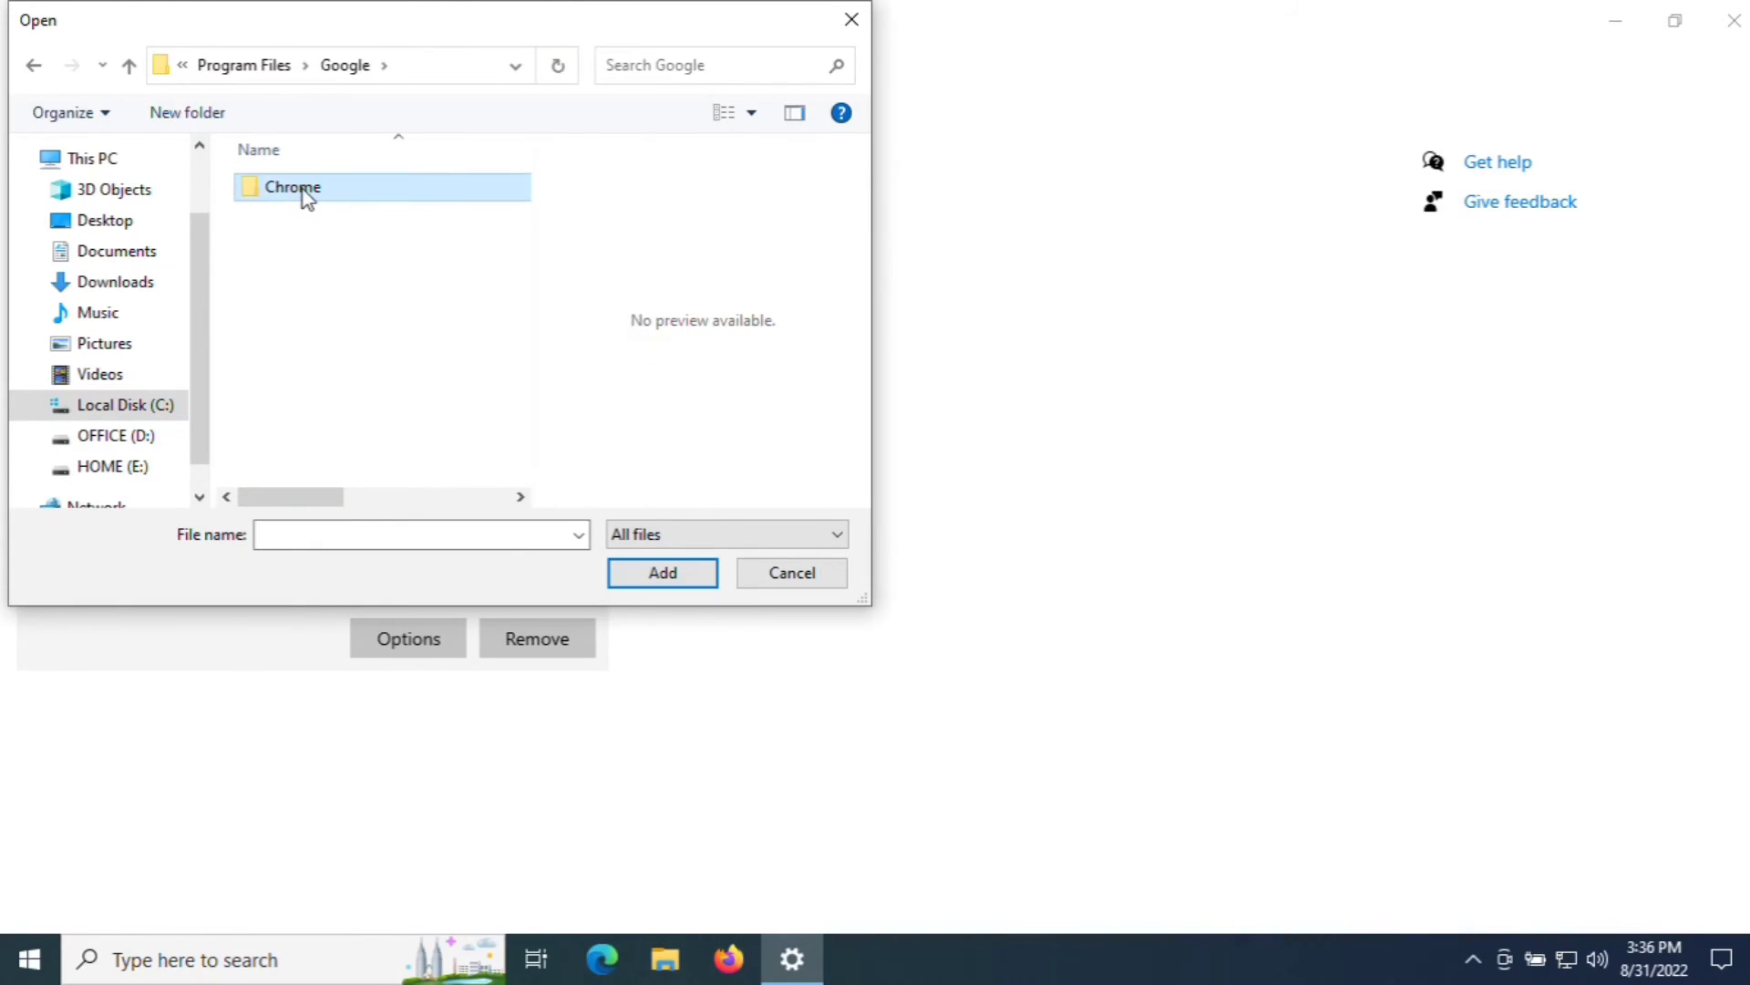
double_click(303, 188)
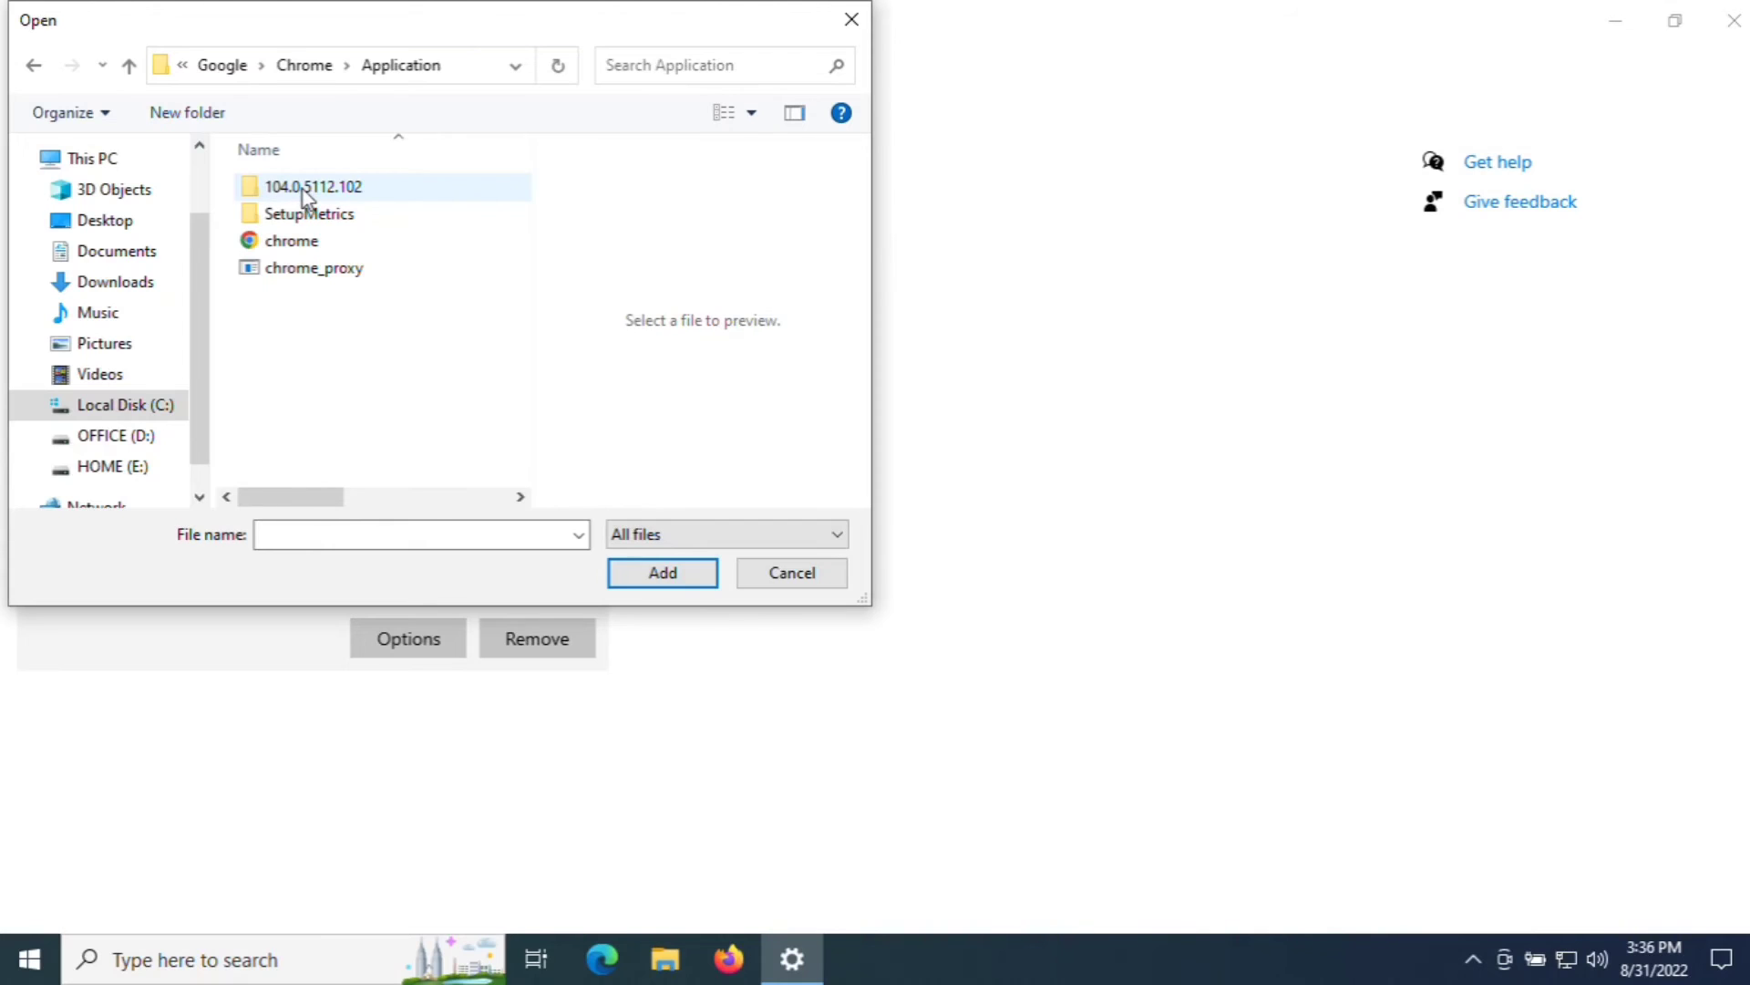
click(300, 250)
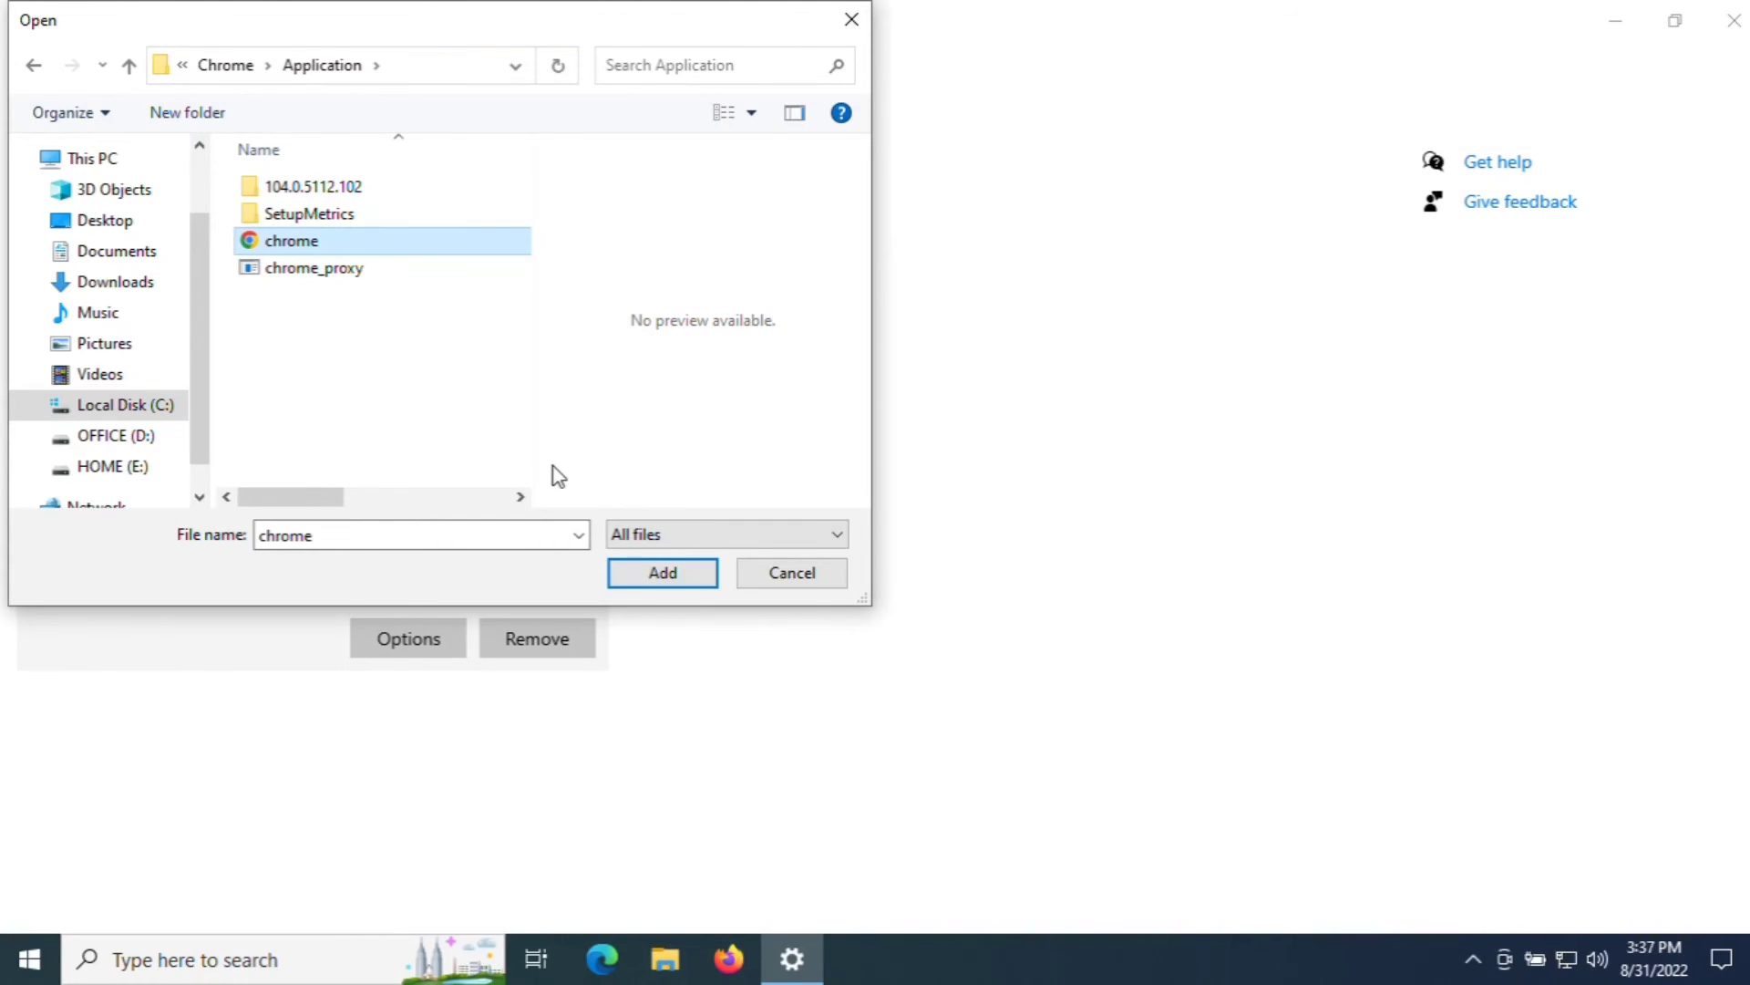
click(663, 572)
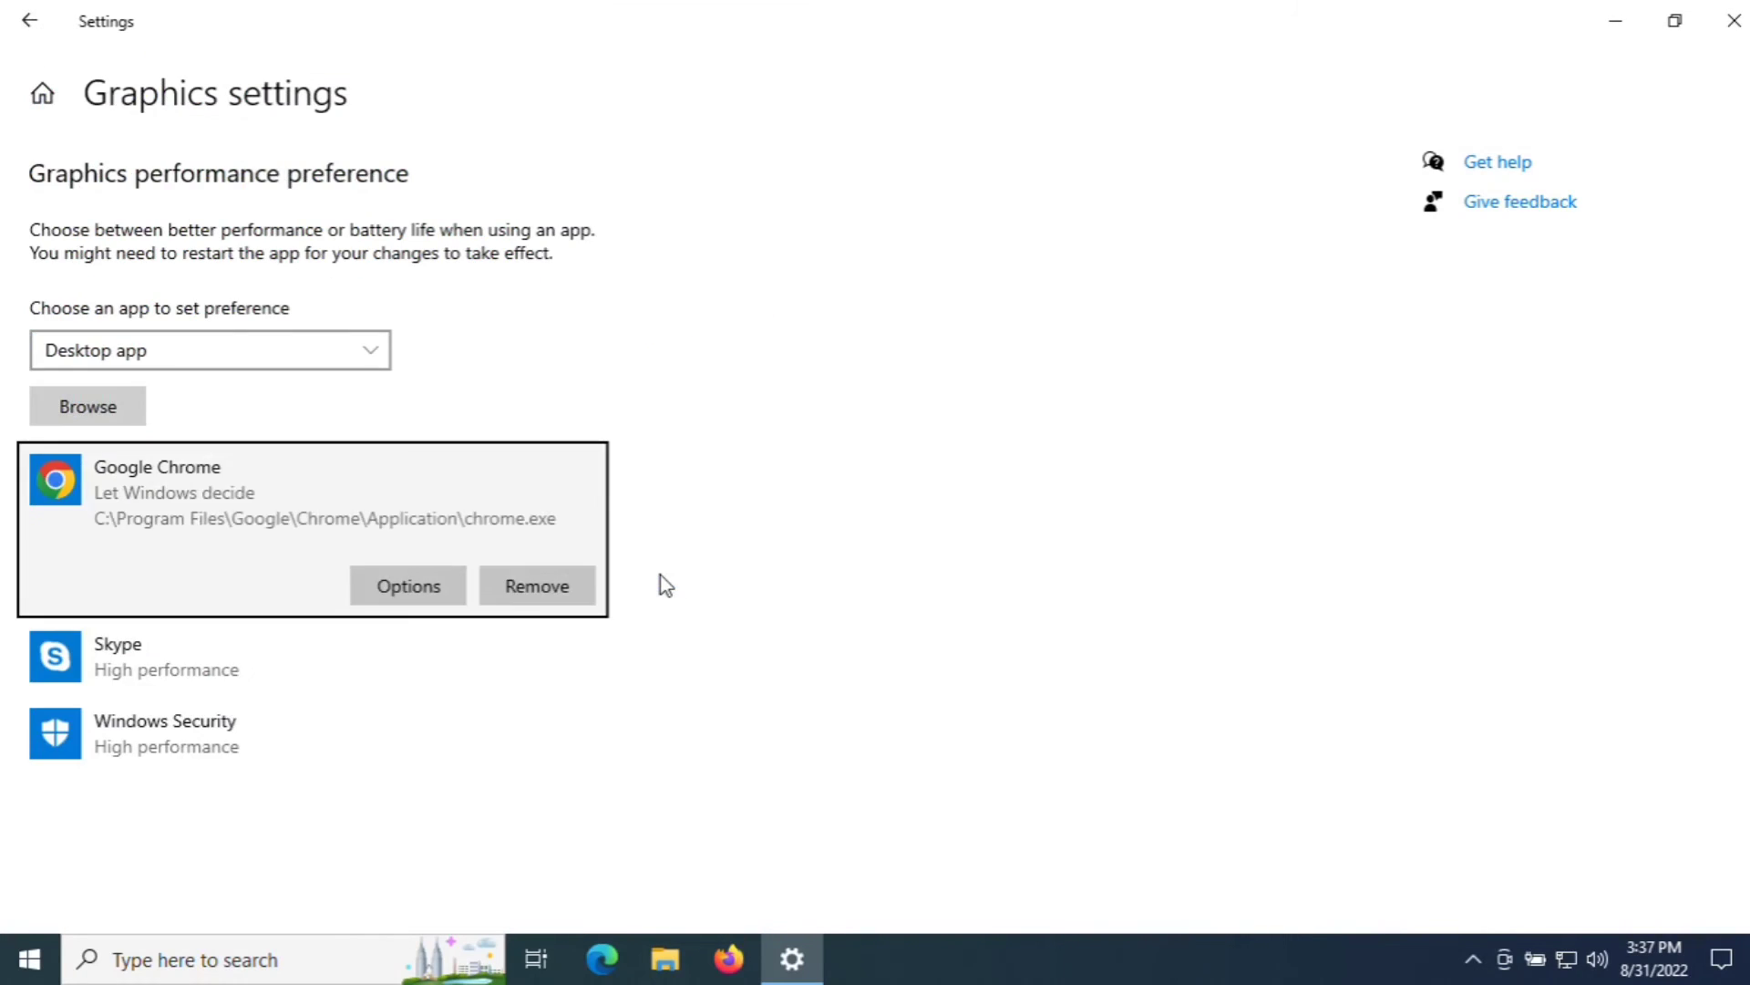
Set Google Chrome's graphics preference to High performance, save it, and close the Settings window
click(407, 588)
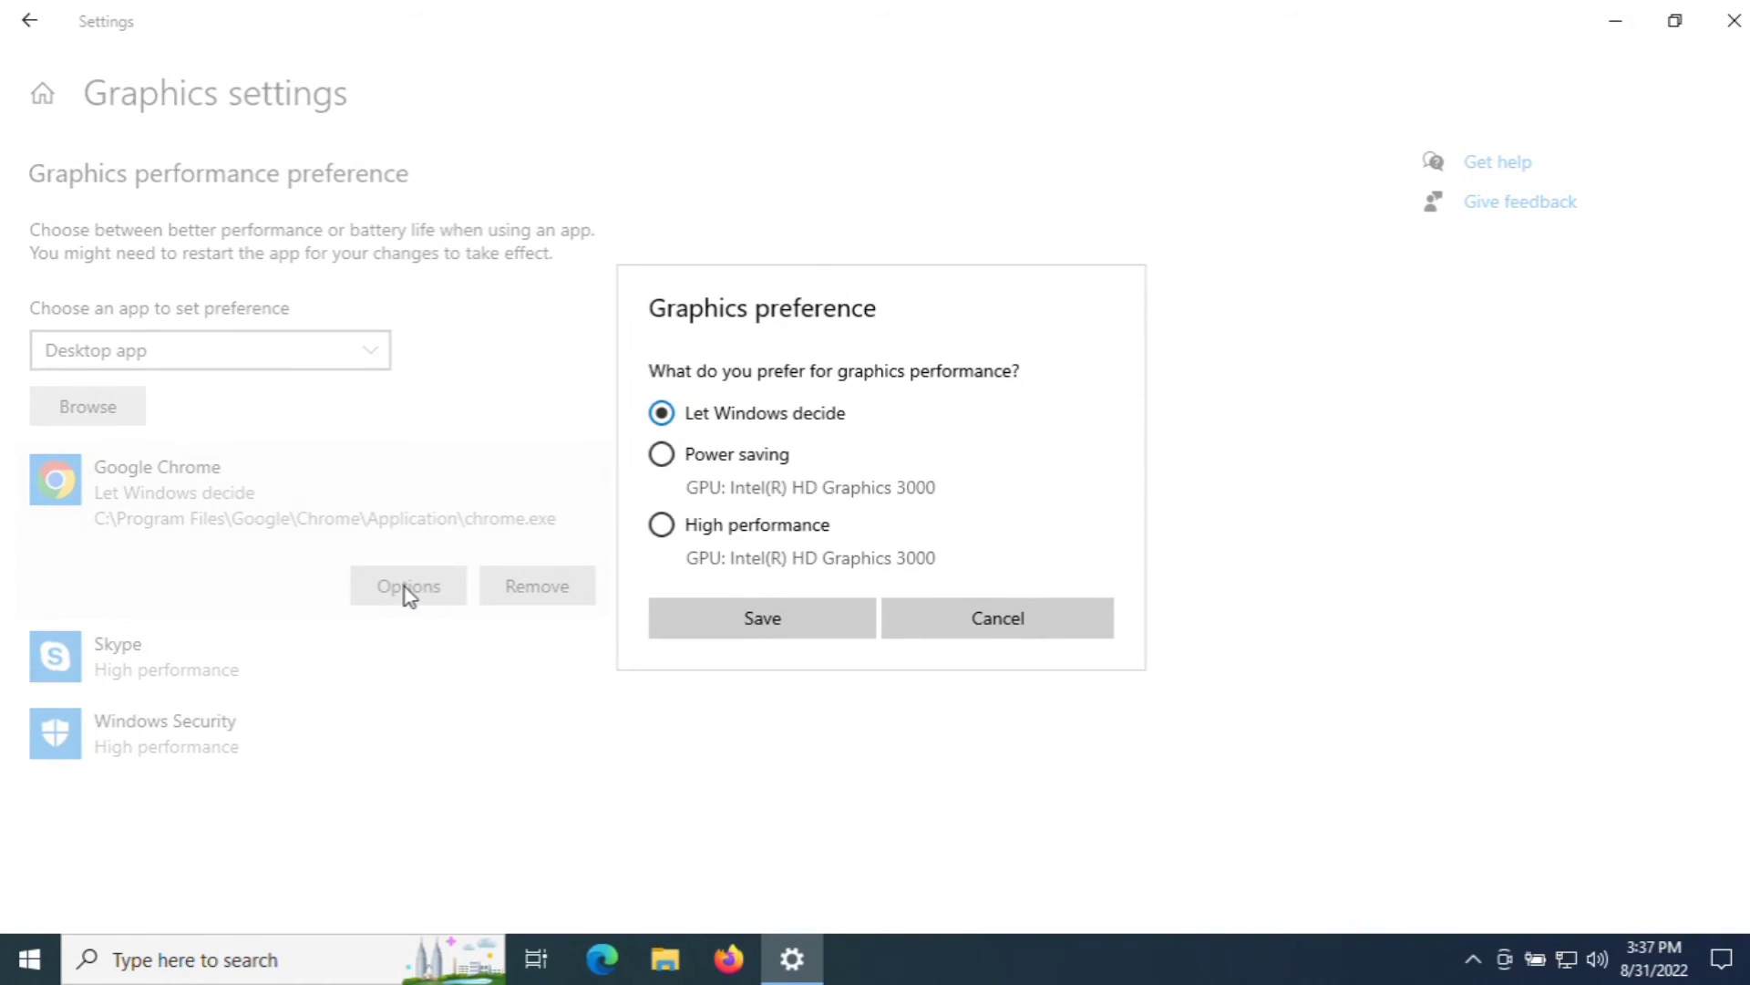
click(663, 526)
click(736, 617)
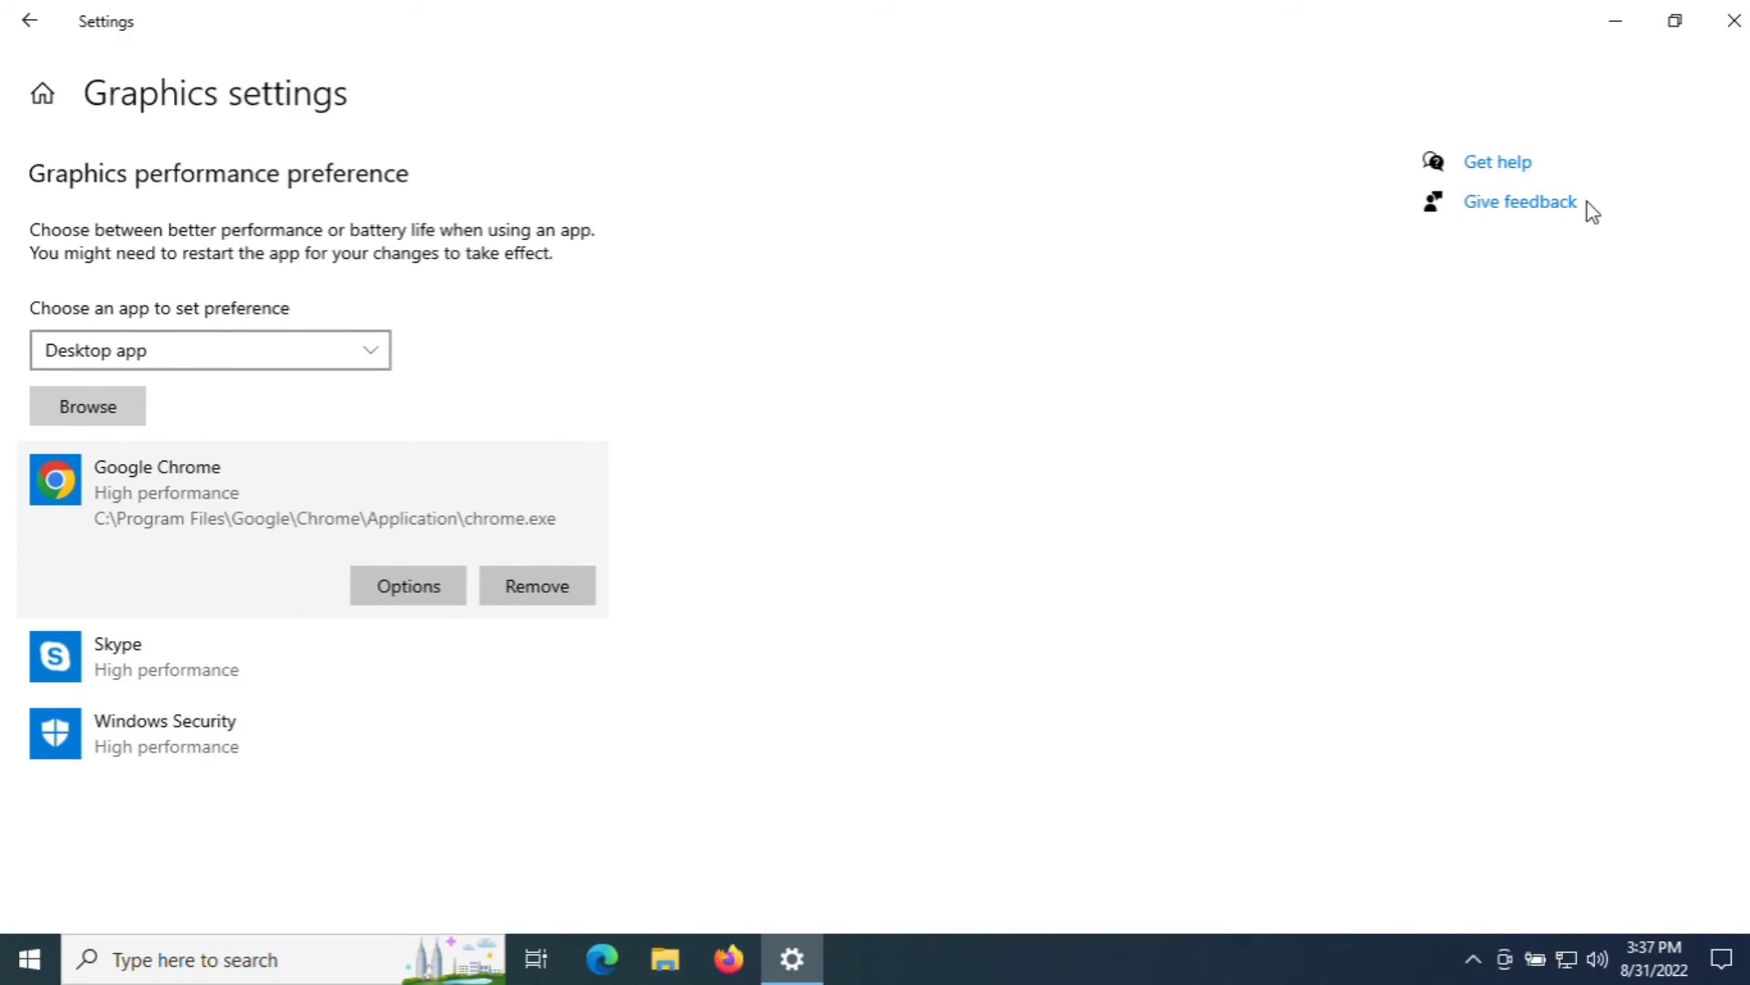
click(1735, 28)
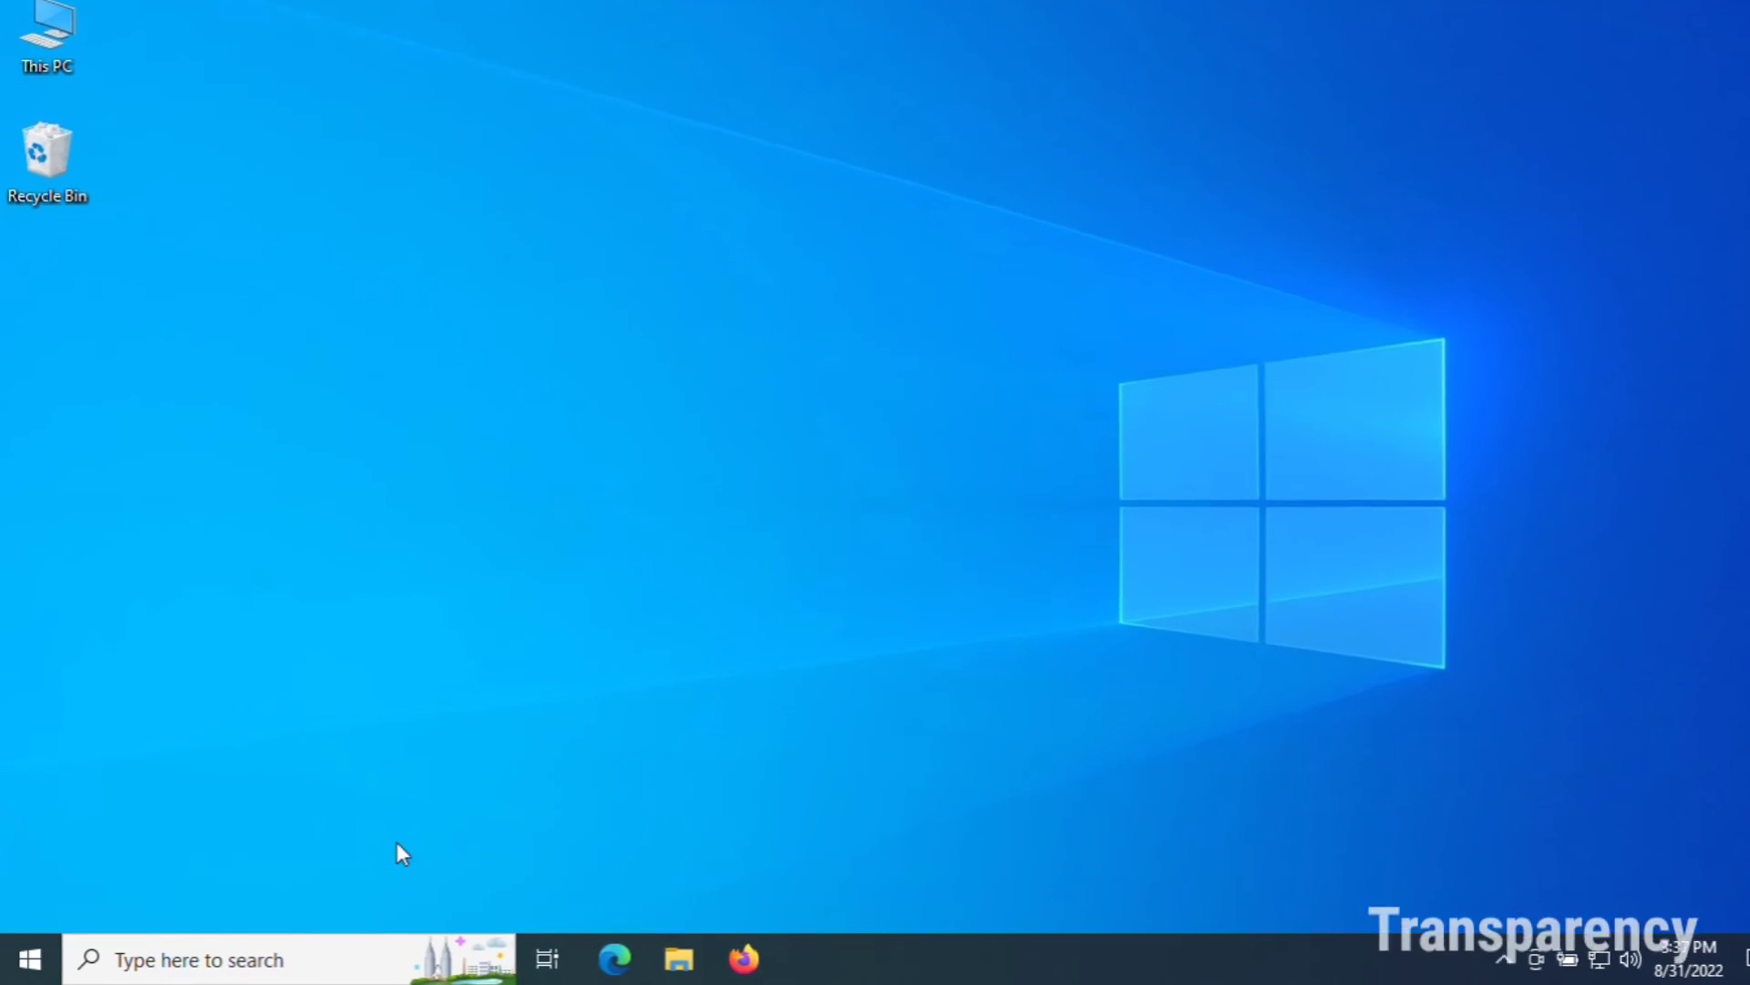
Find the "Show transparency in Windows" setting, turn Transparency effects off, and close the Settings window
click(324, 960)
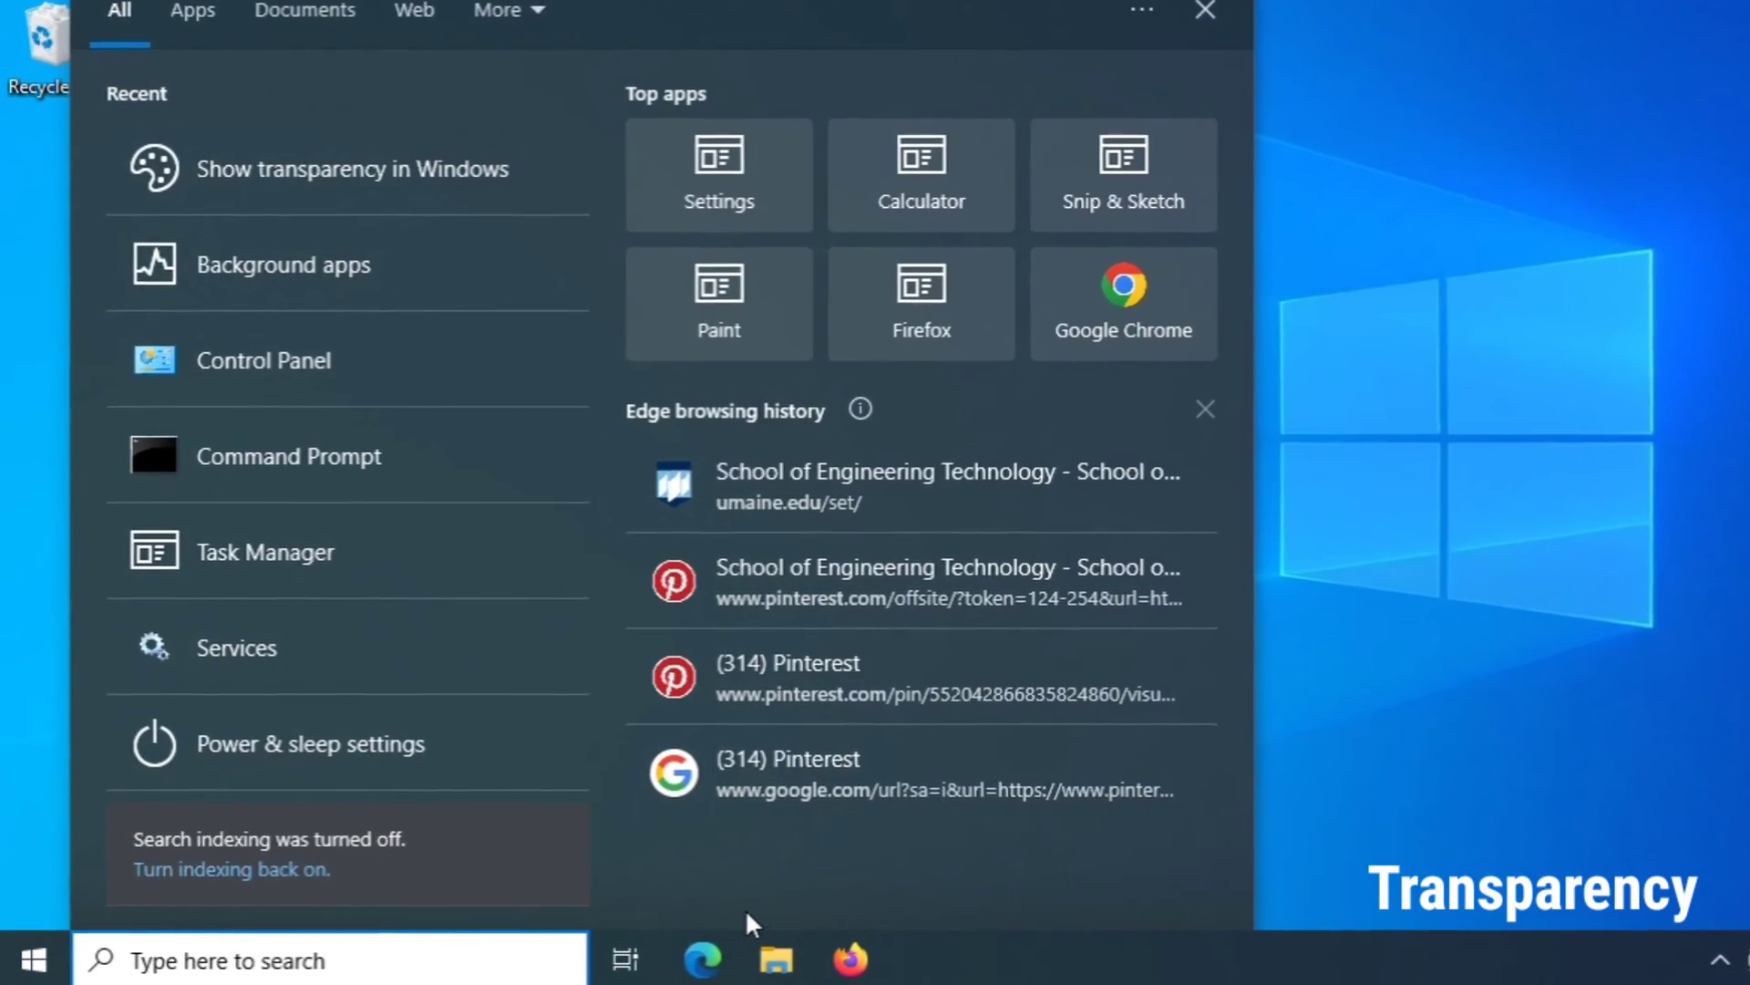
text(tran)
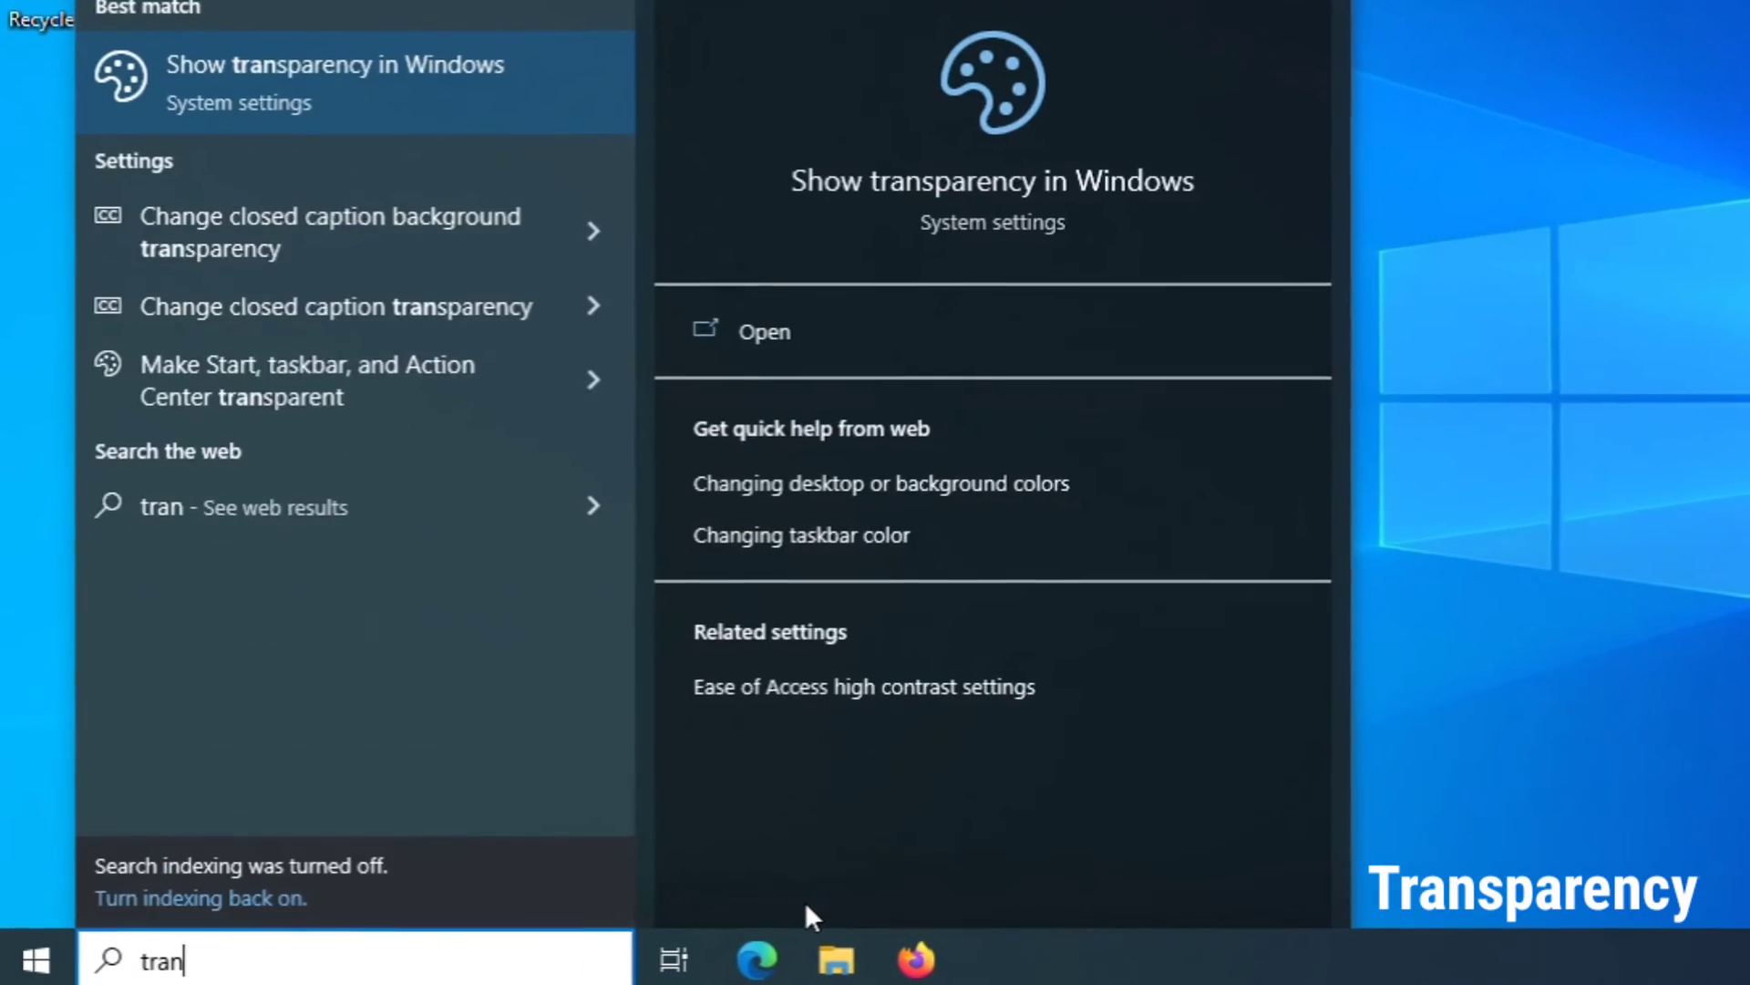
text(s)
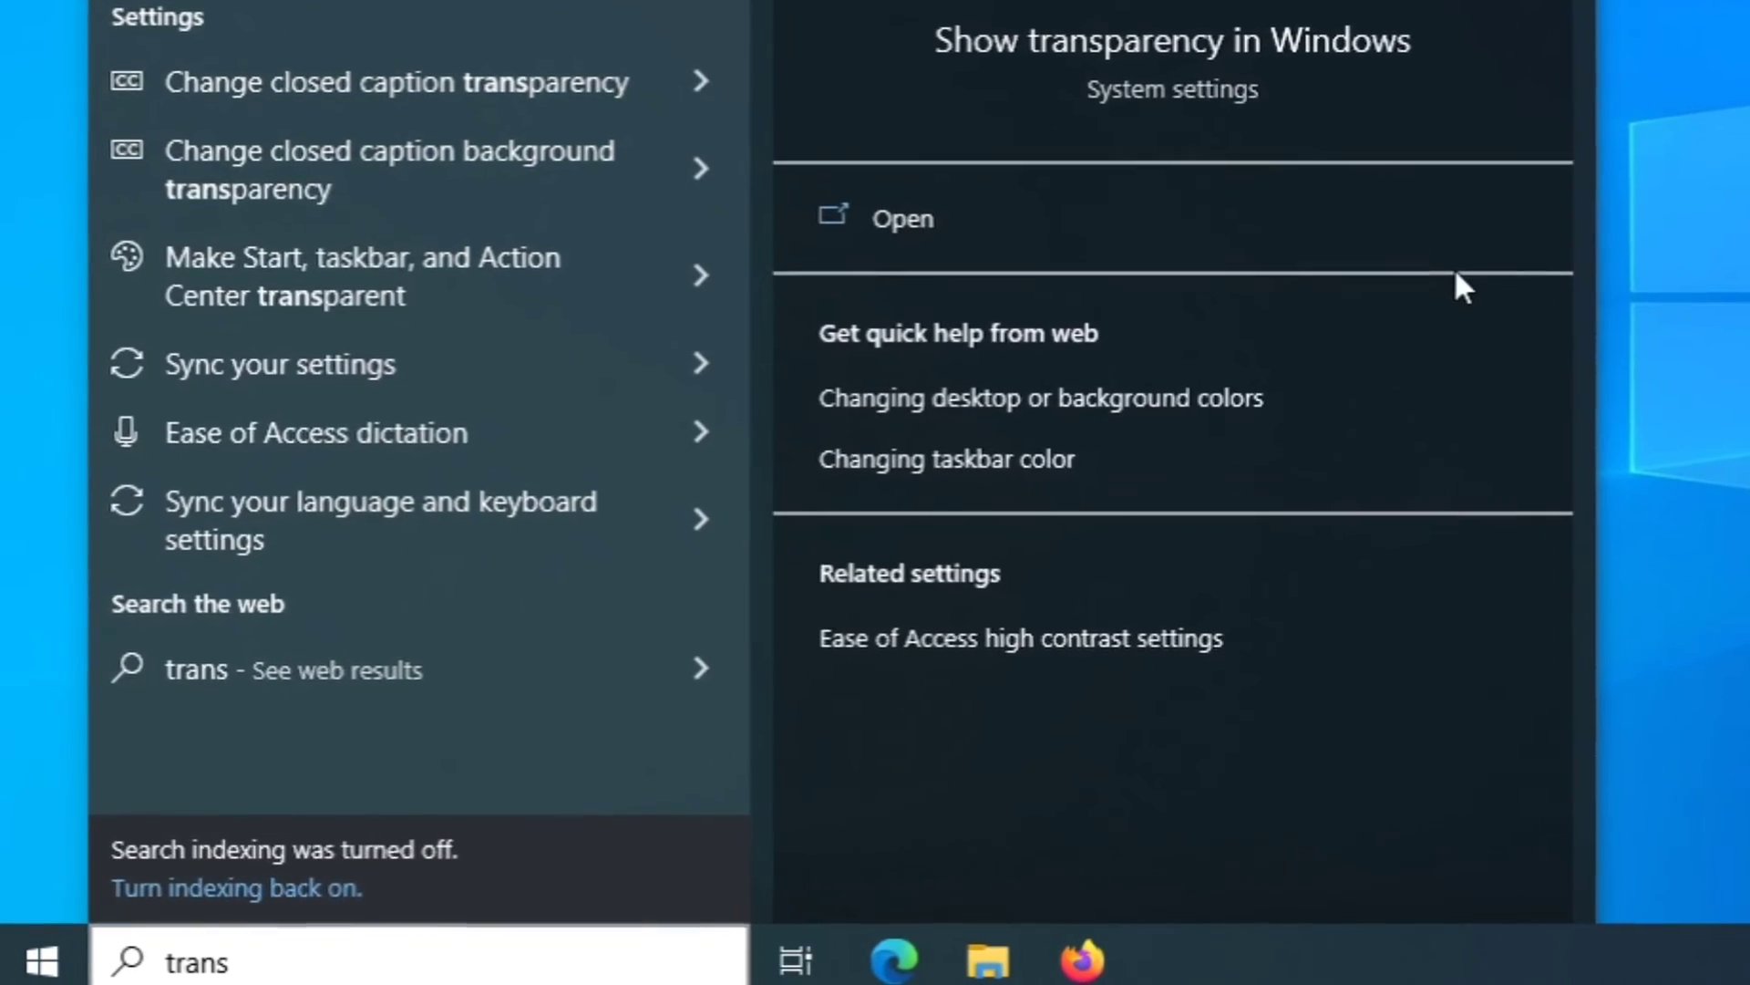
click(1456, 265)
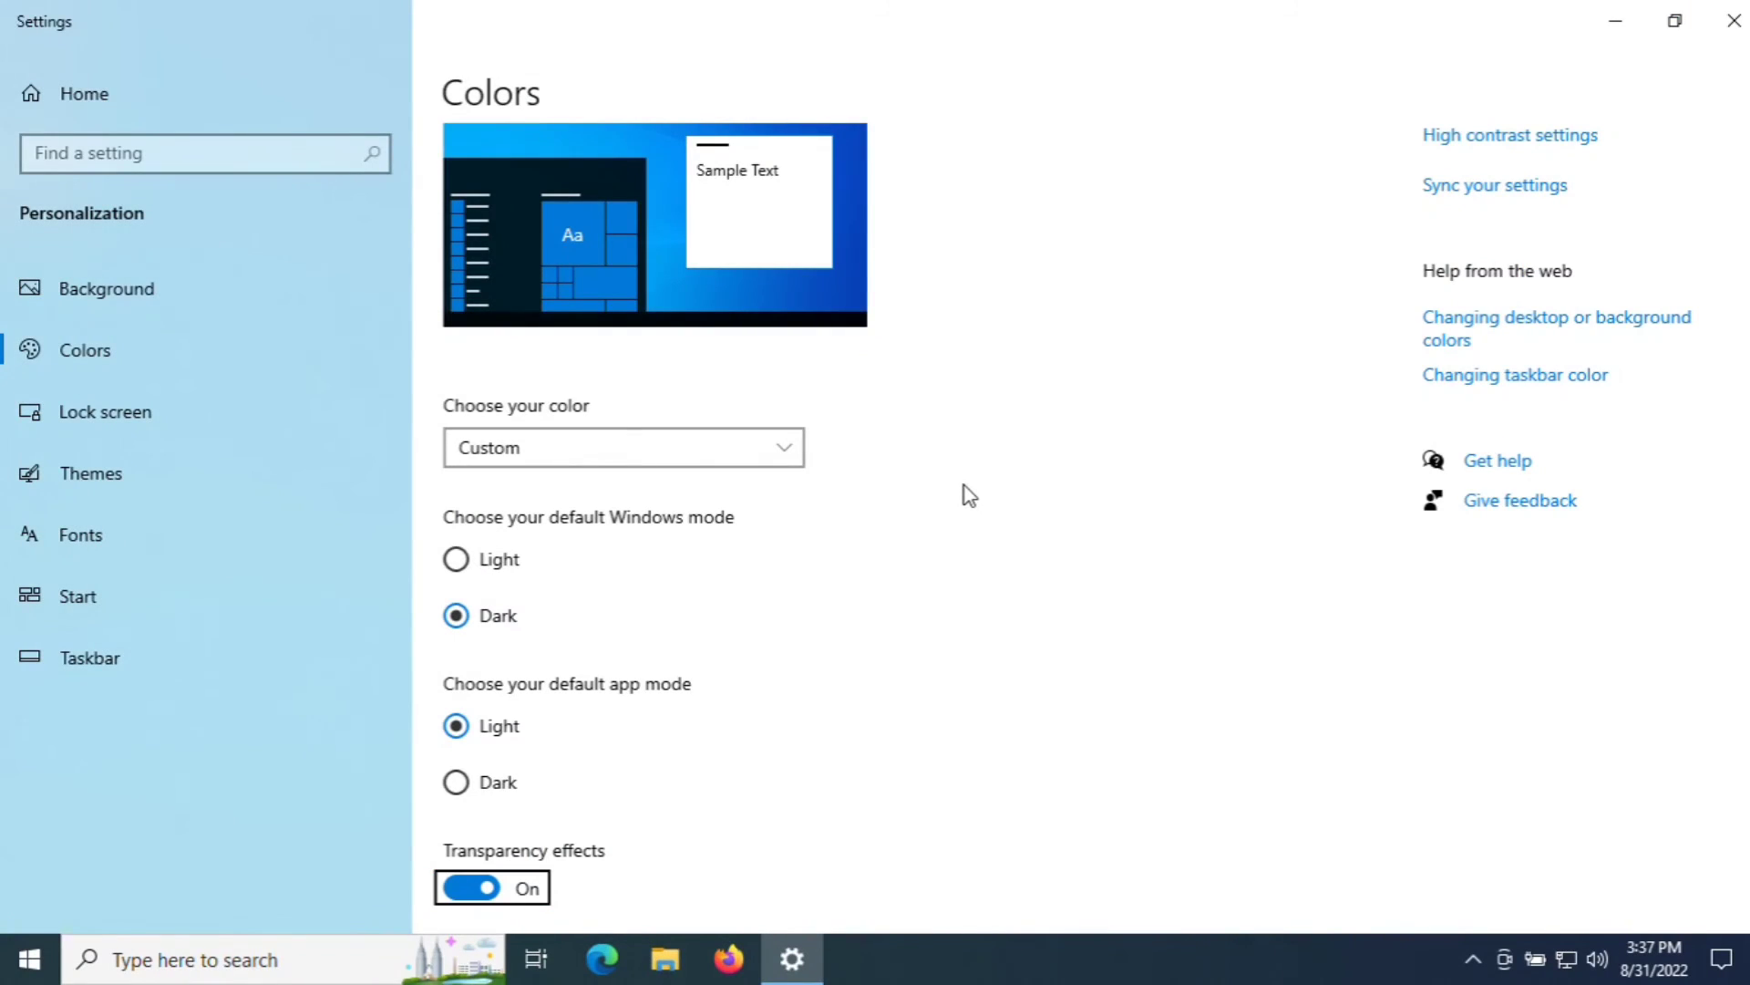
scroll(966, 495, down, 5)
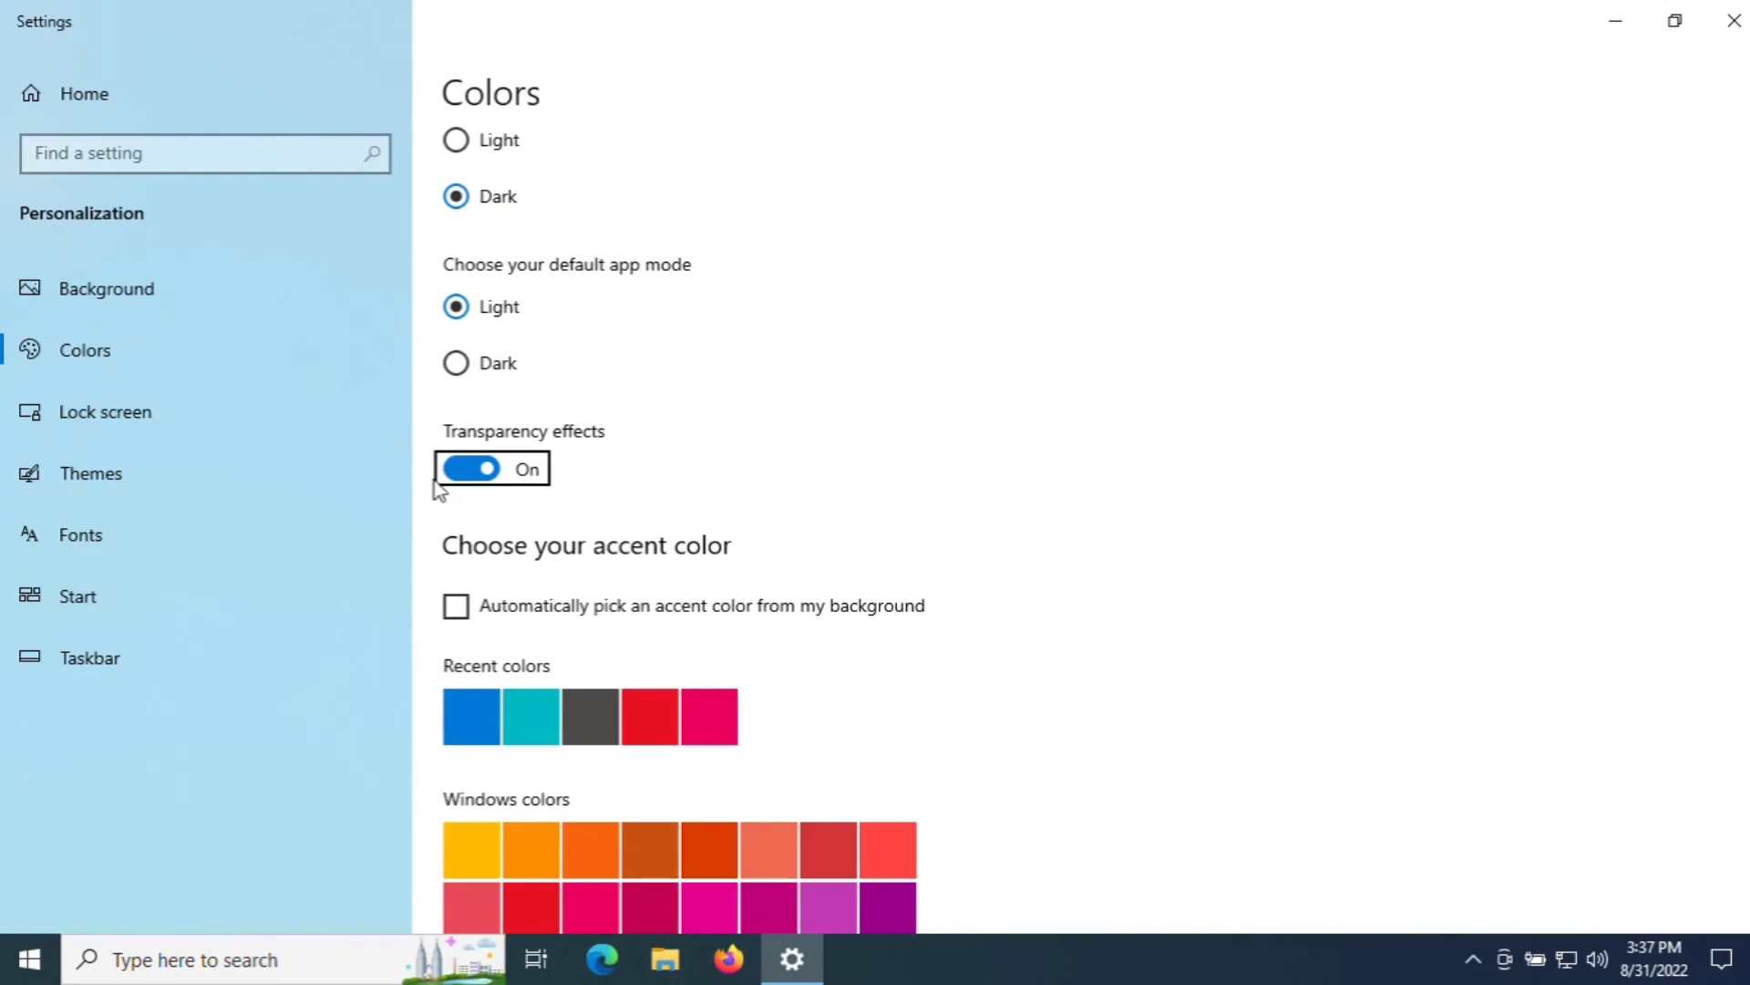
click(468, 472)
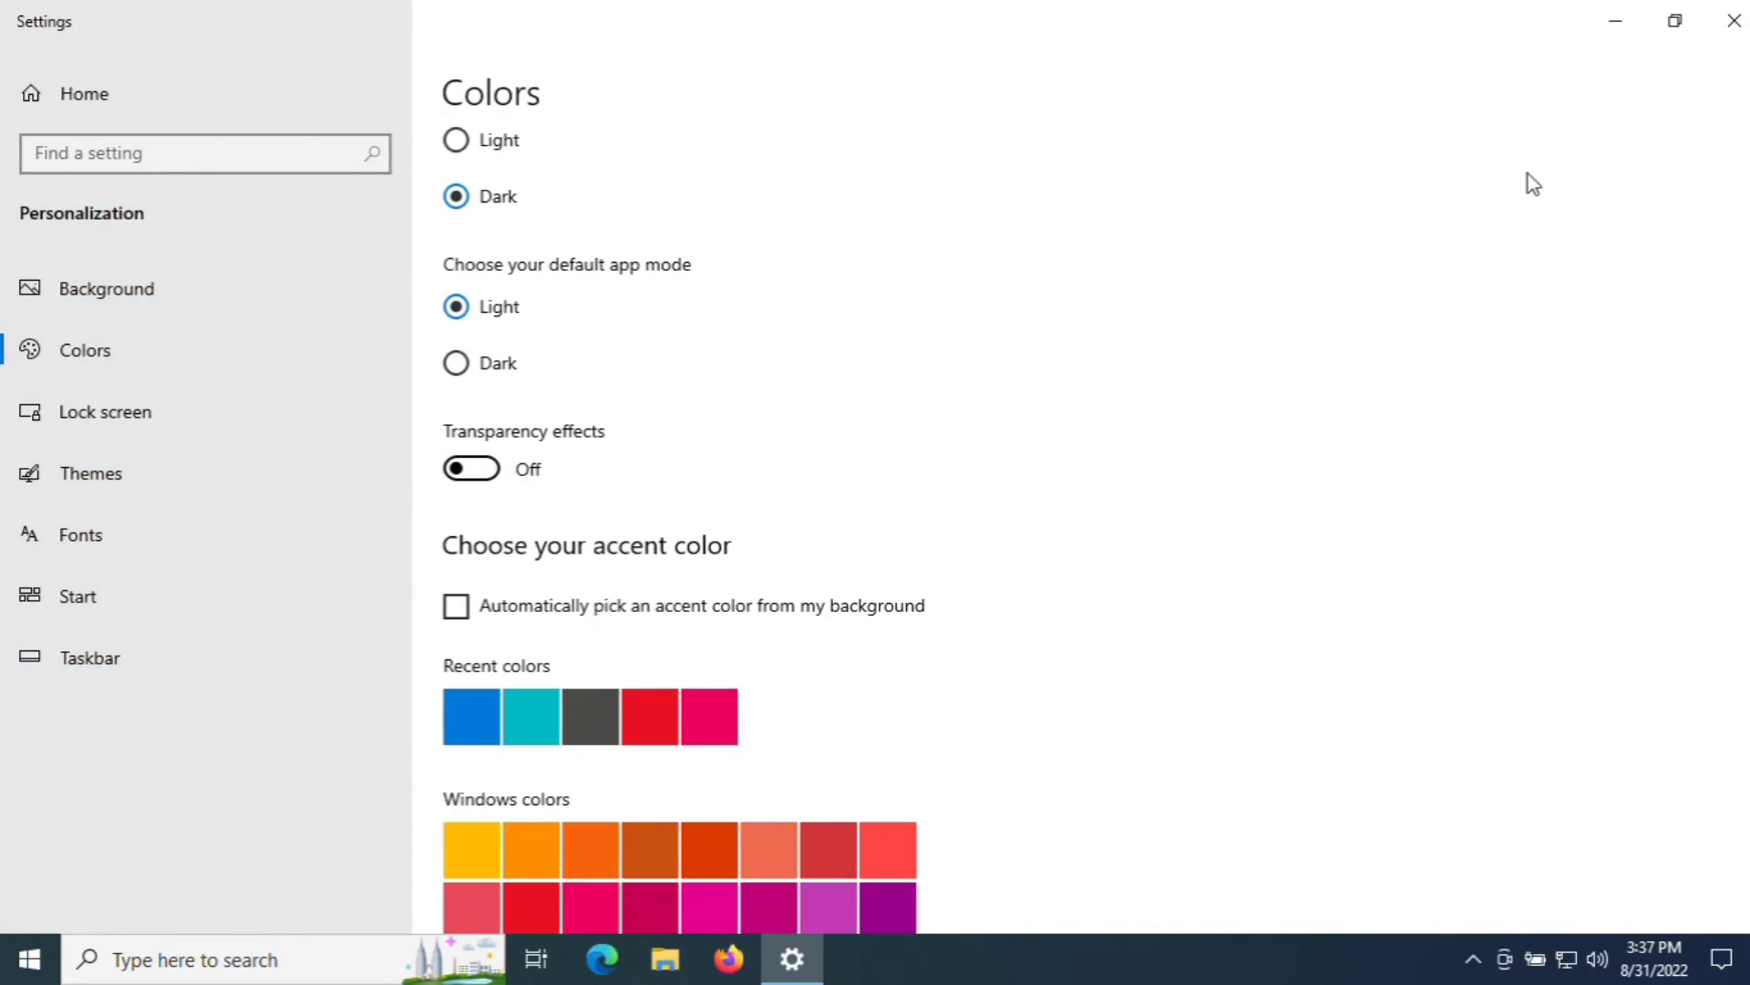
click(1734, 22)
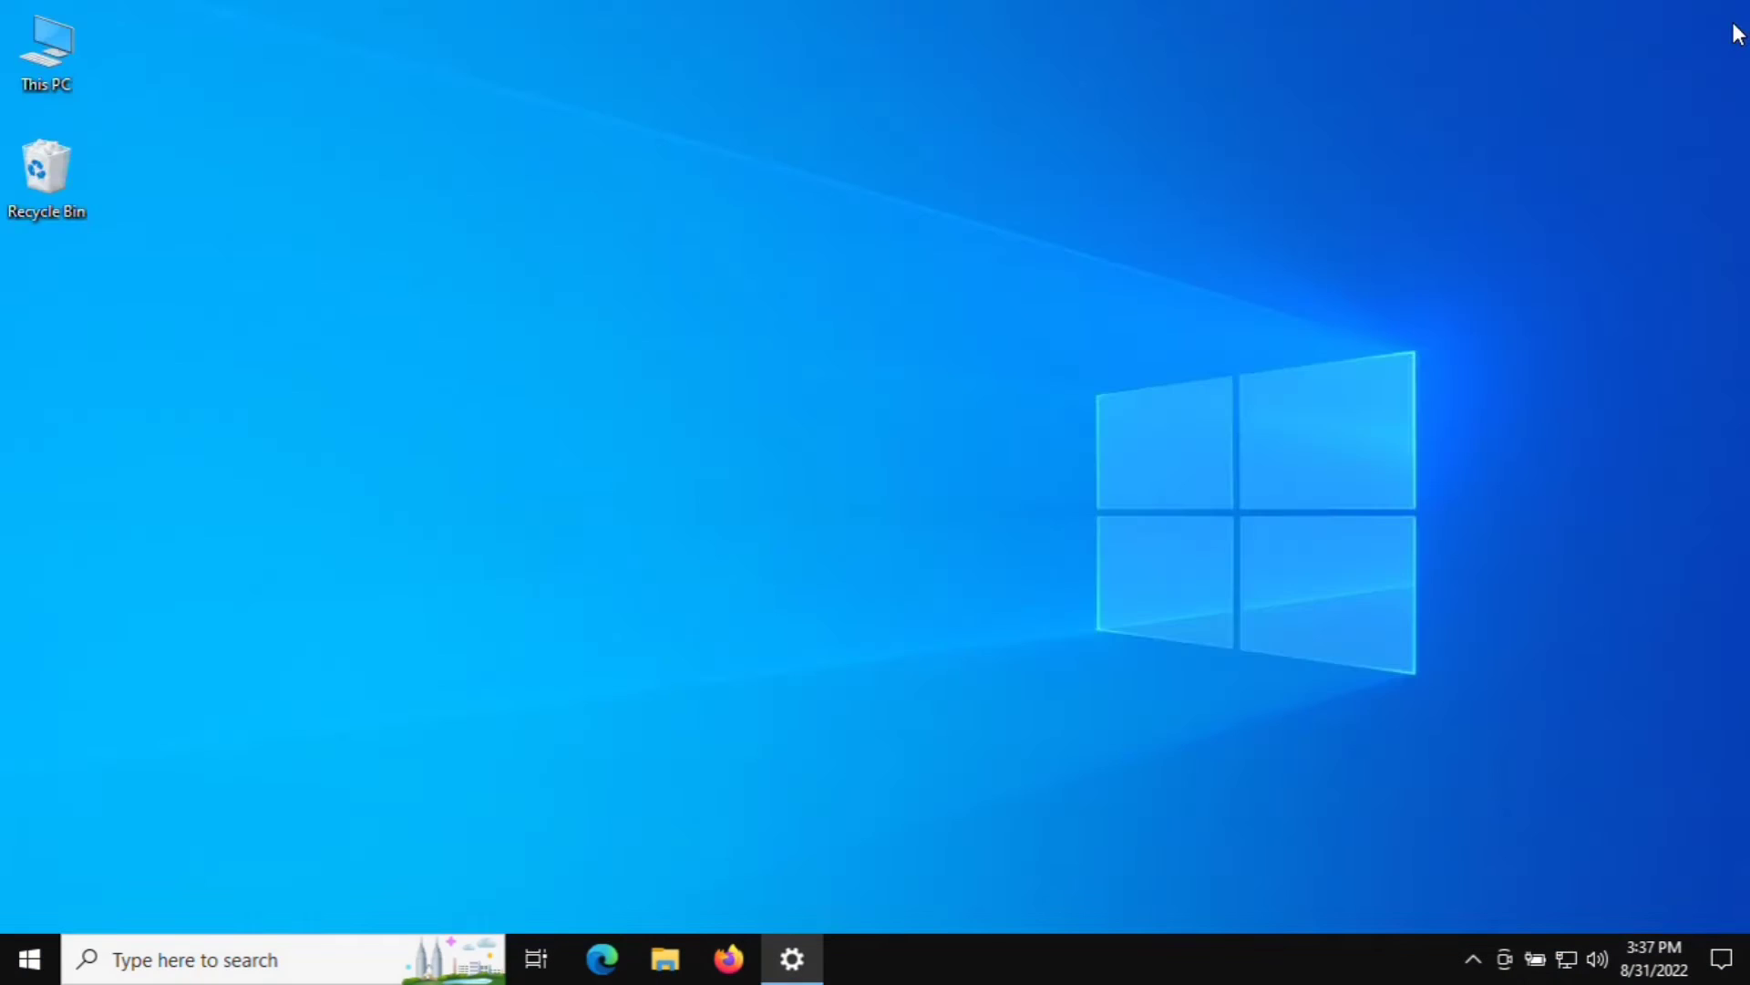
Toggle the Live Tile option for the fish game tile and the cooking game tile in the Start menu's Explore group
click(27, 964)
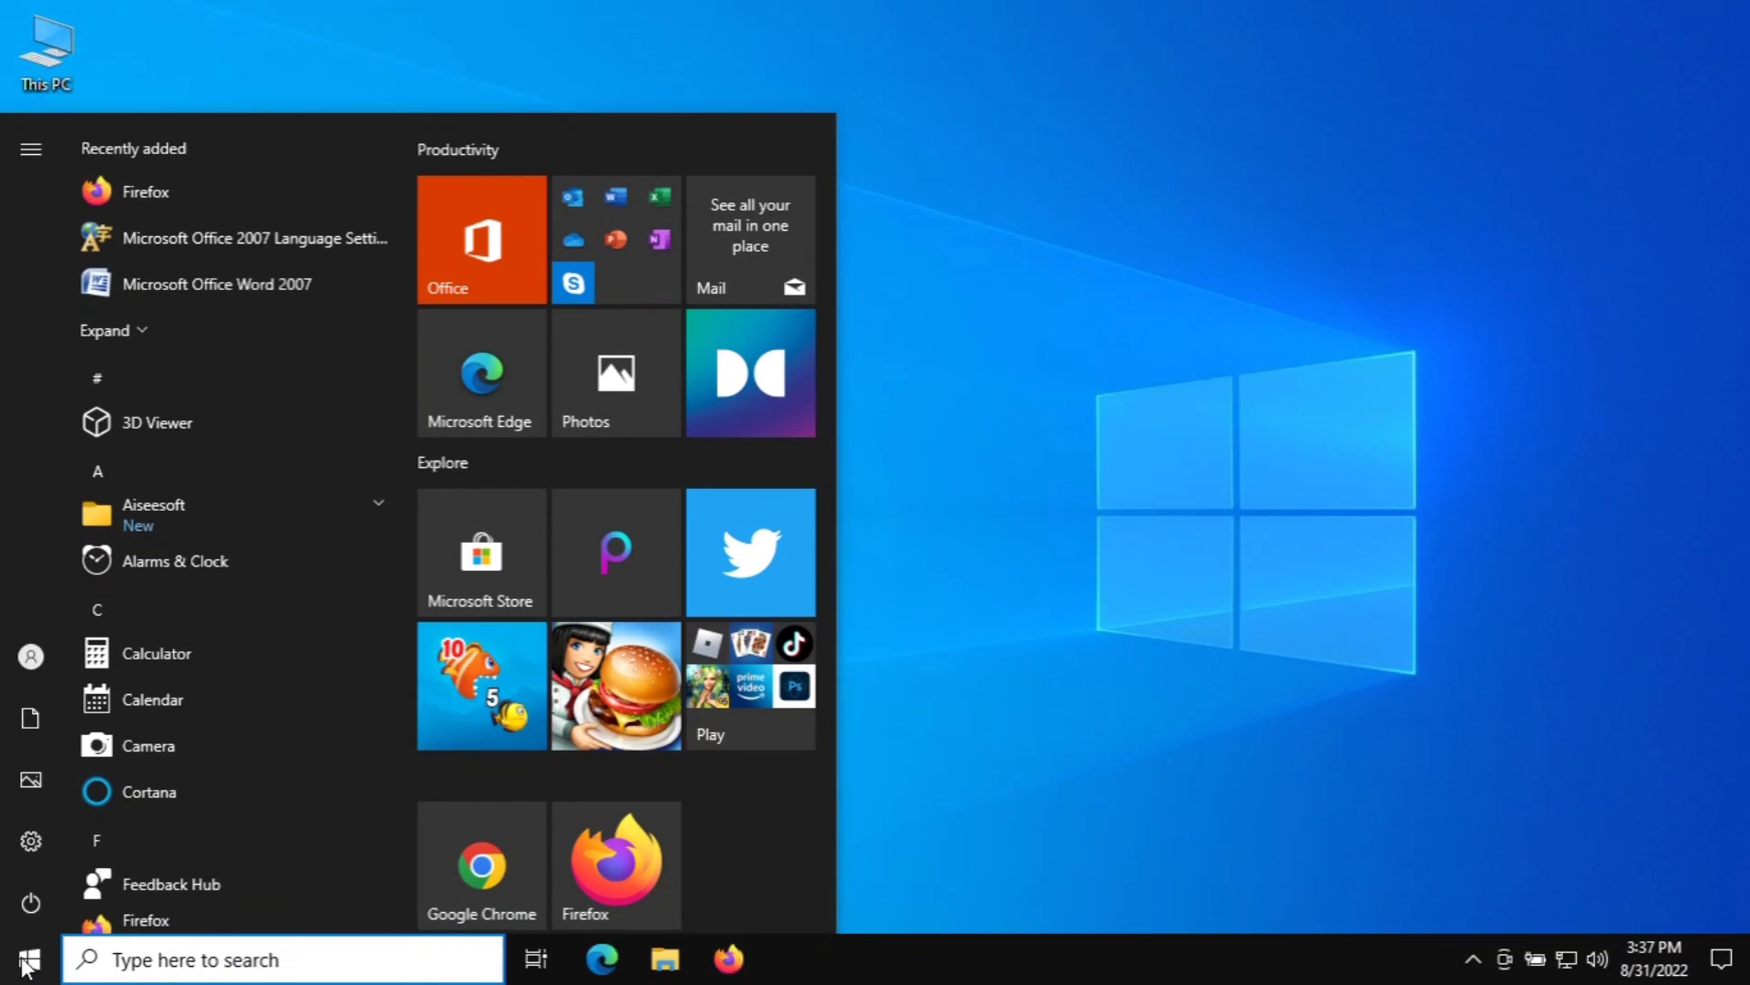
right_click(506, 669)
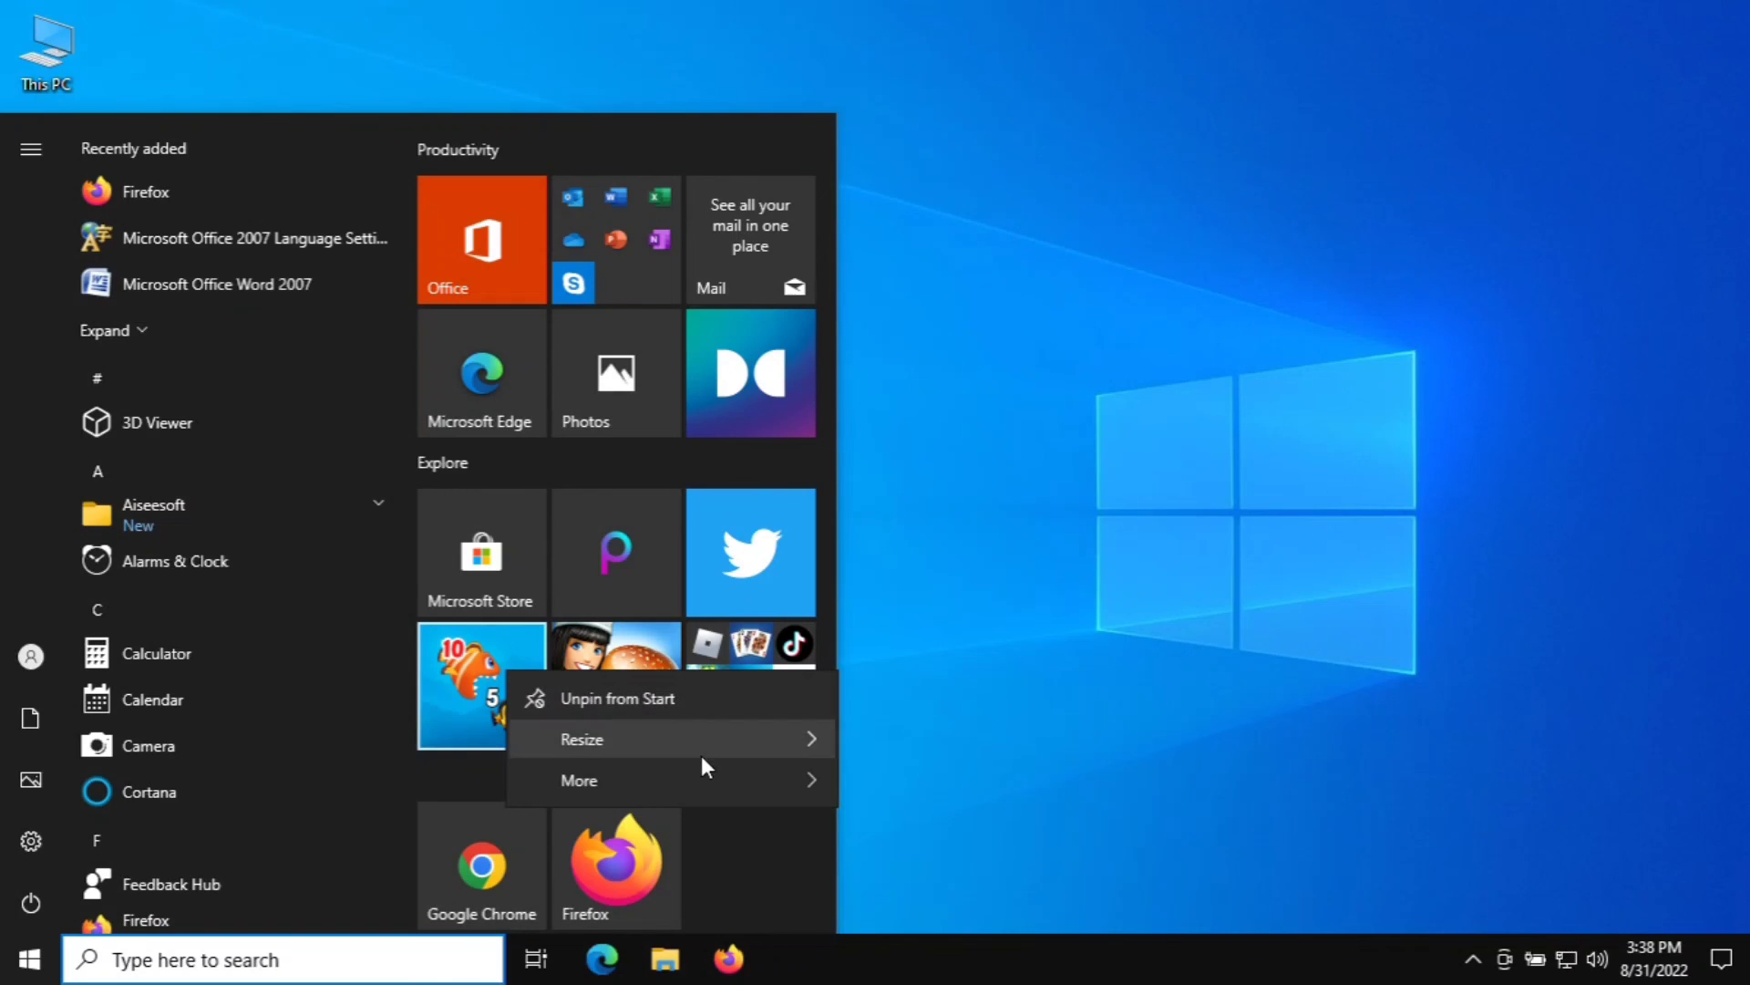
mouse_move(707, 775)
click(939, 786)
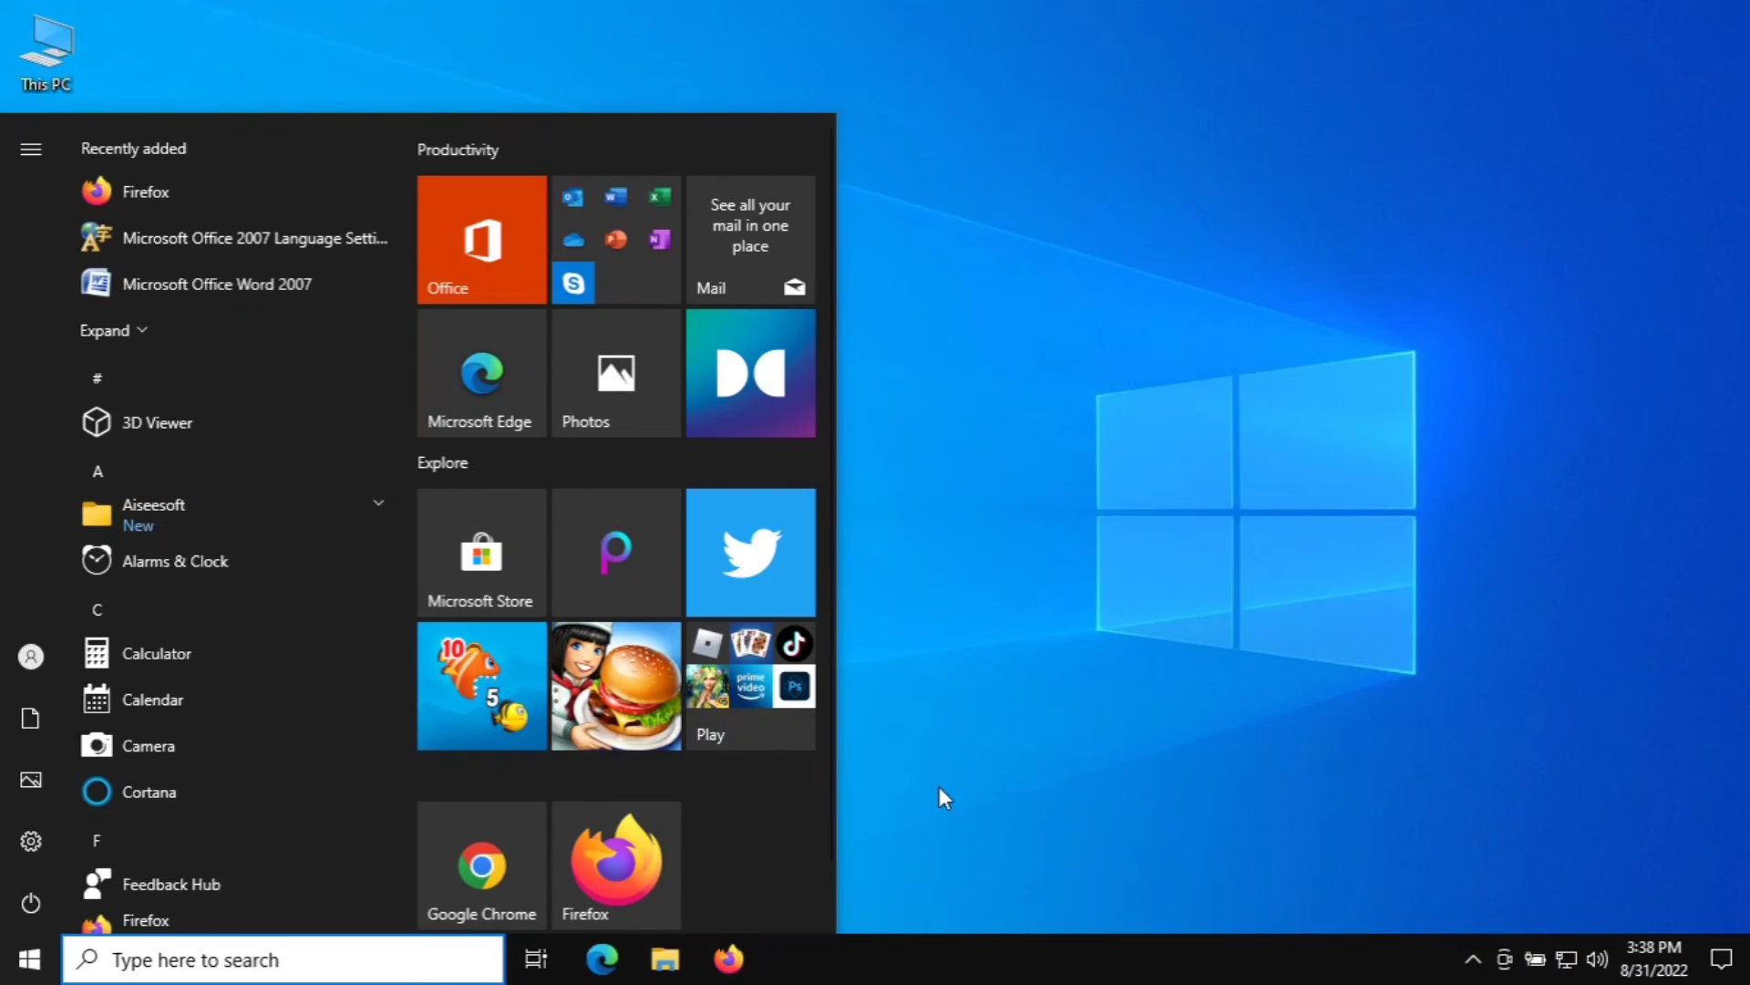
right_click(611, 670)
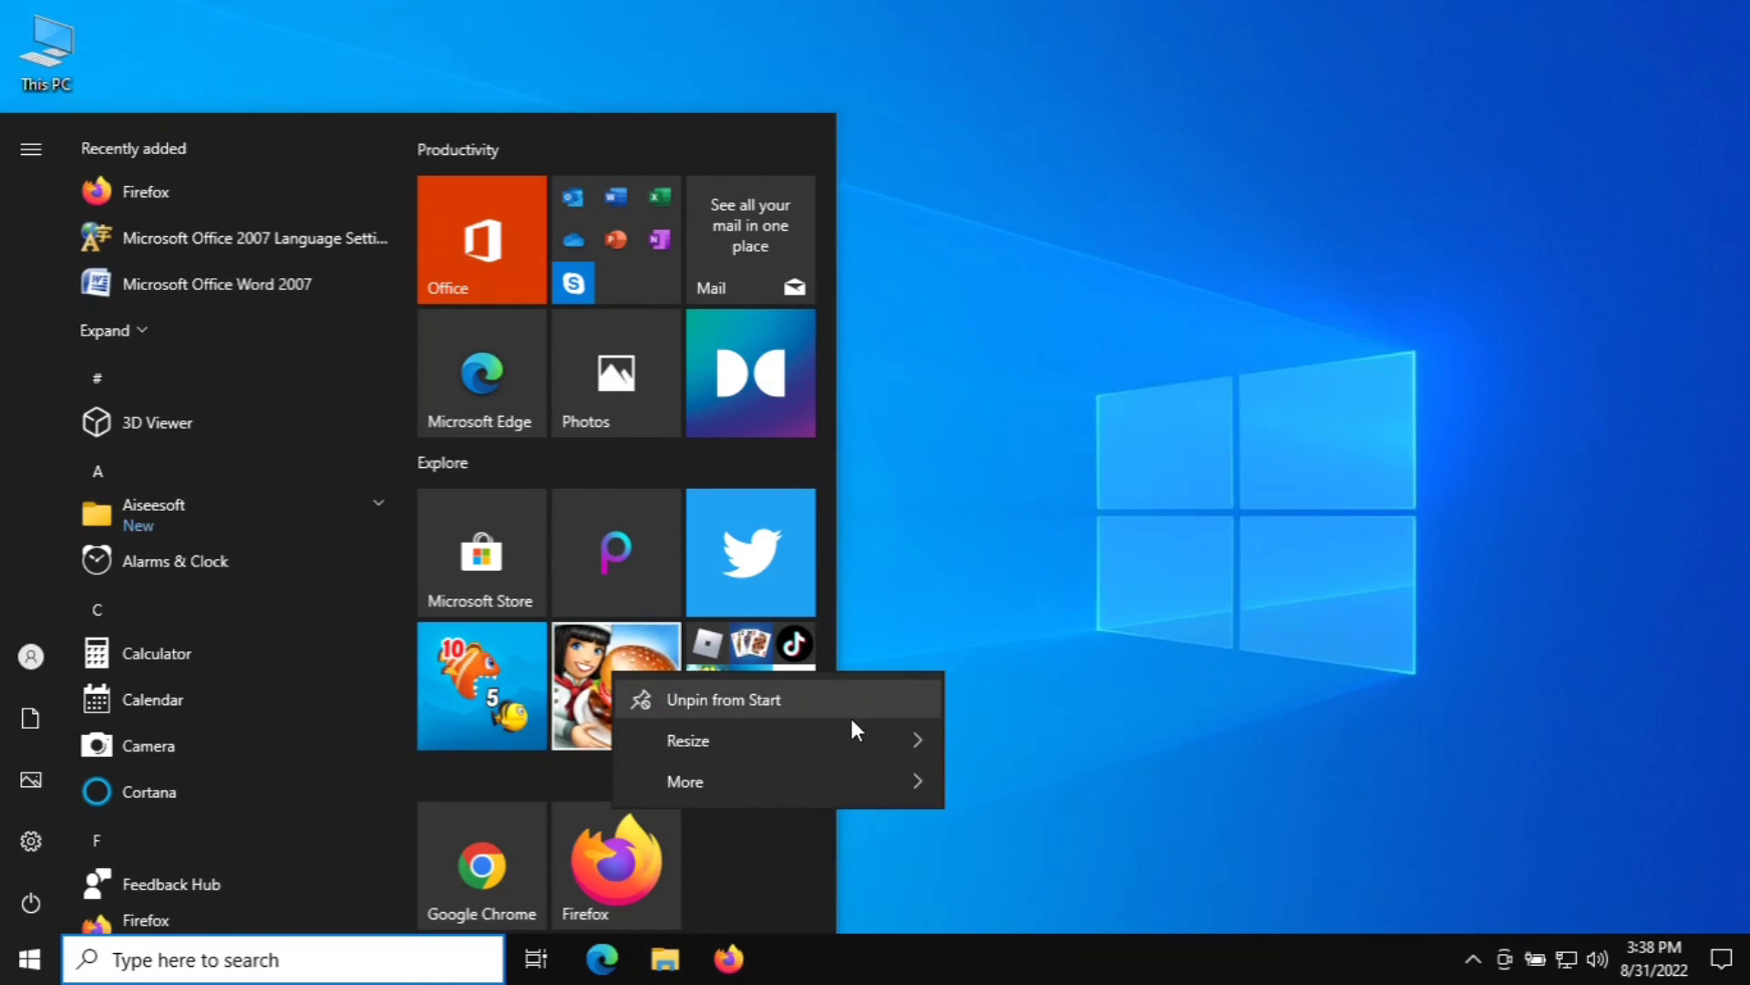
mouse_move(912, 779)
click(1061, 775)
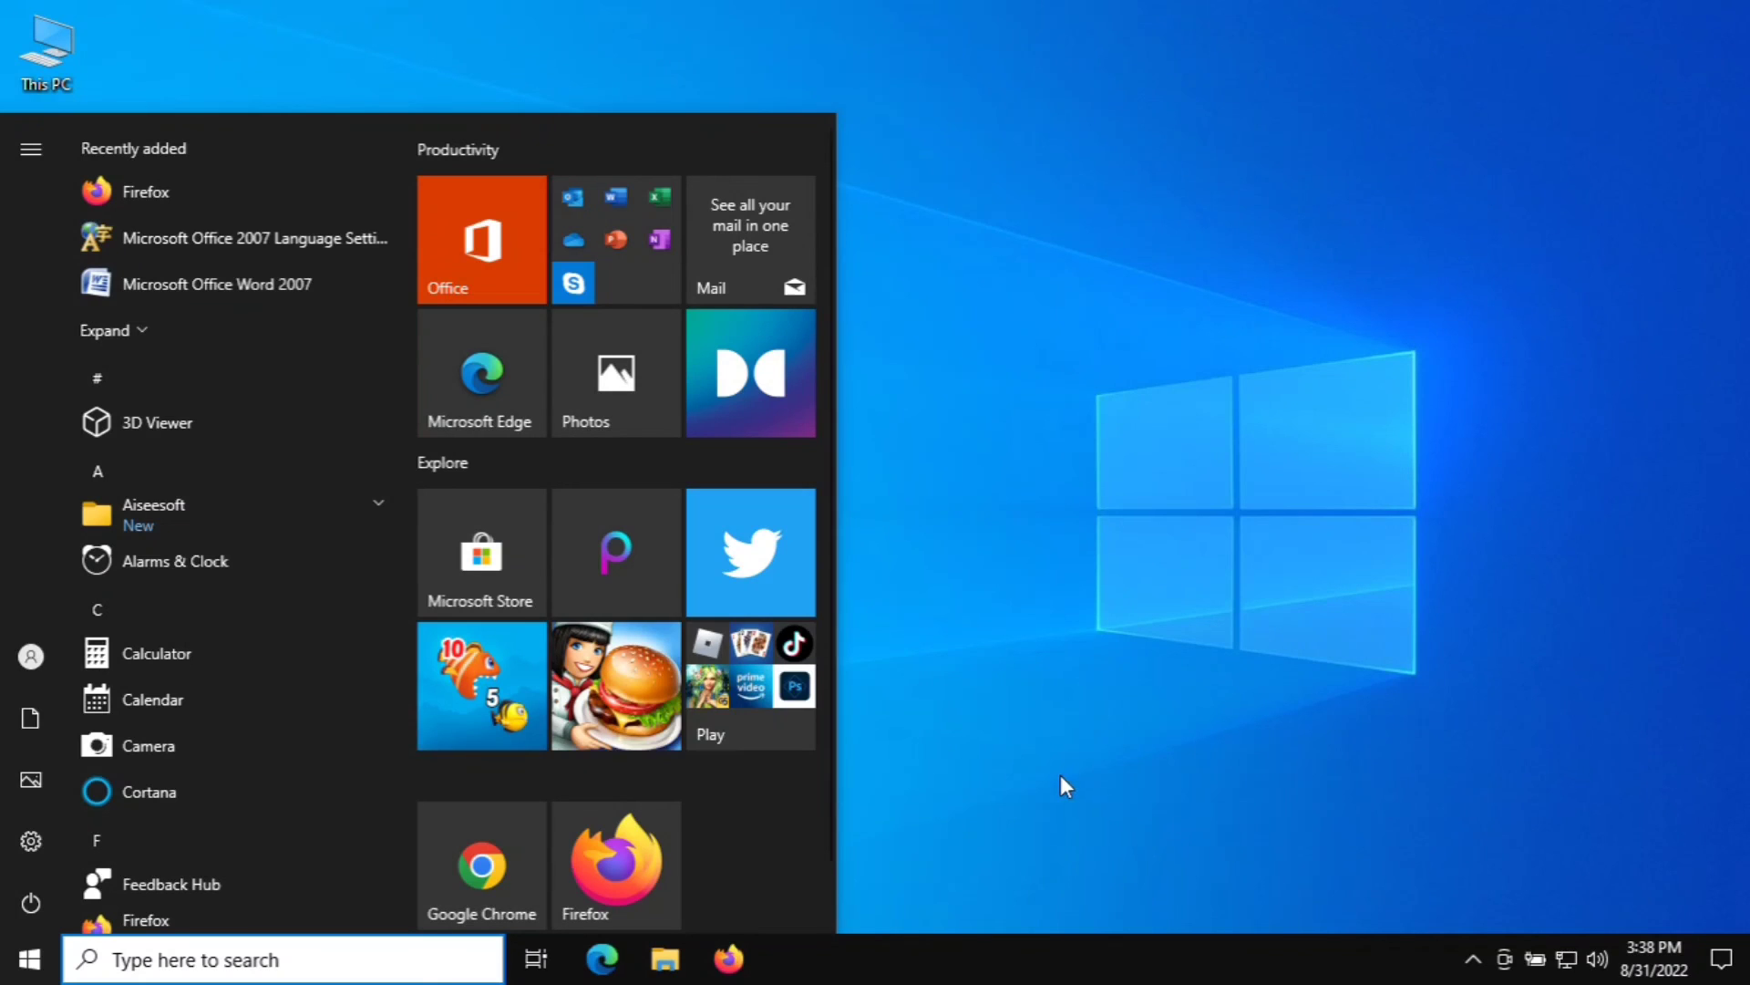
Turn Live Tile on for the Microsoft Store tile and close the Start menu
right_click(425, 549)
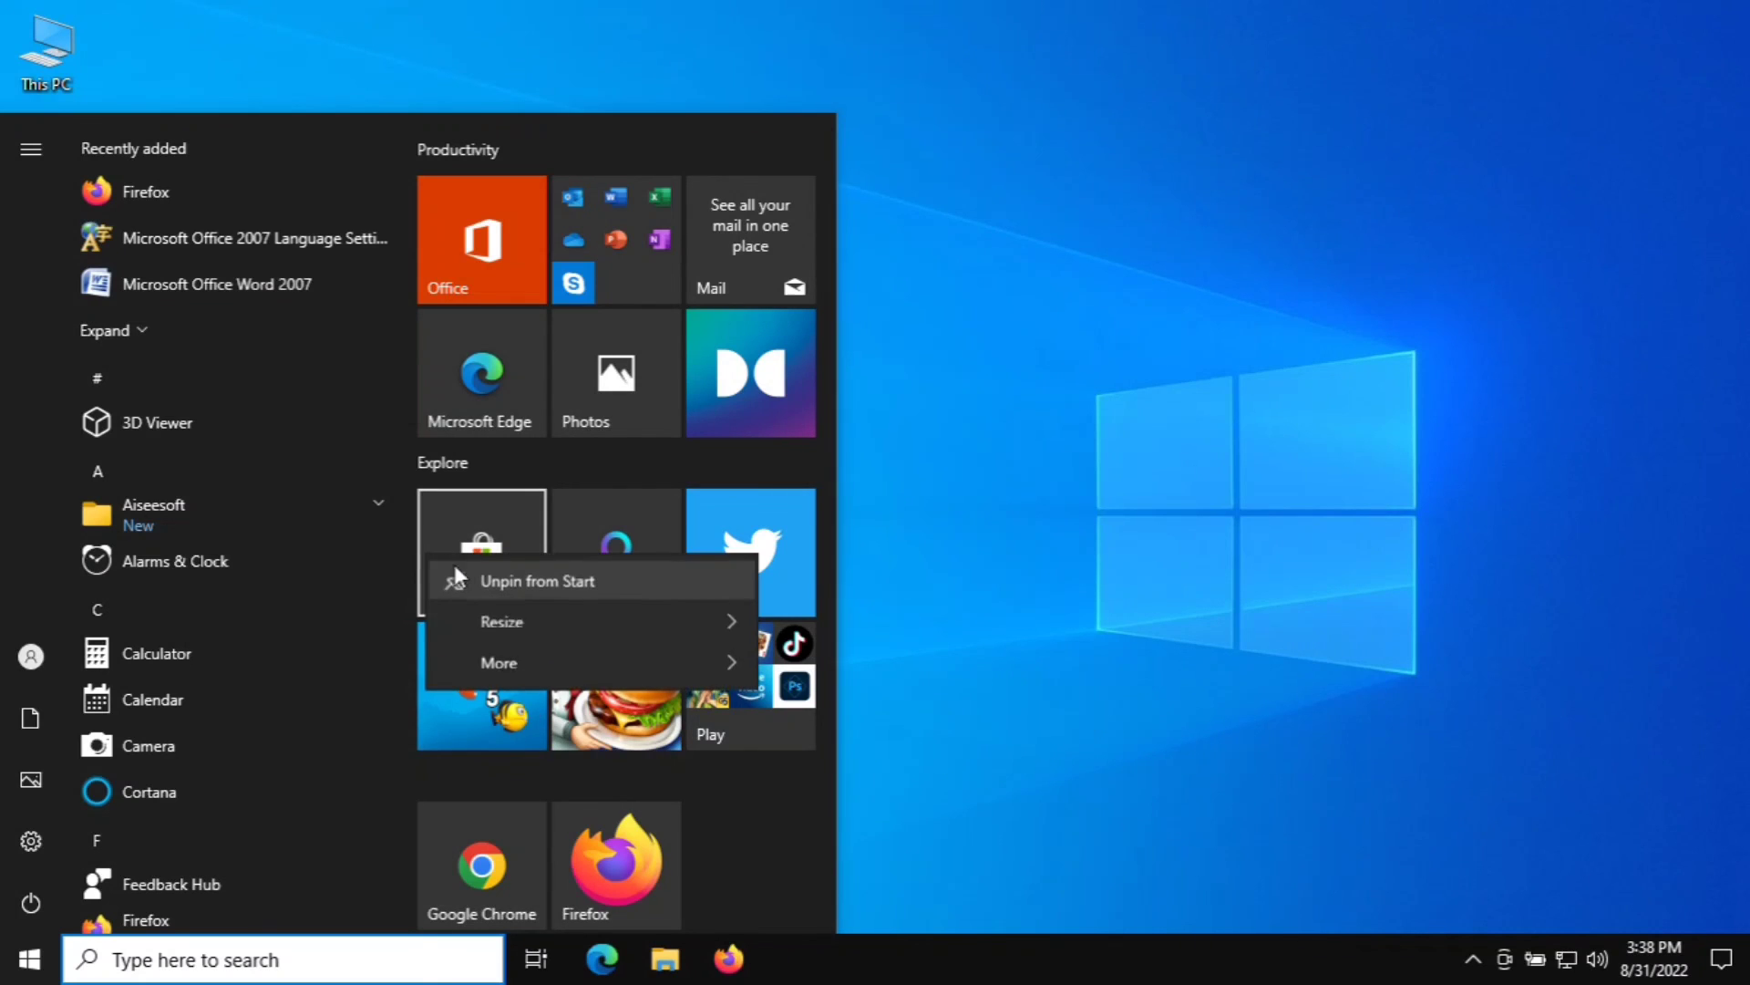
mouse_move(695, 655)
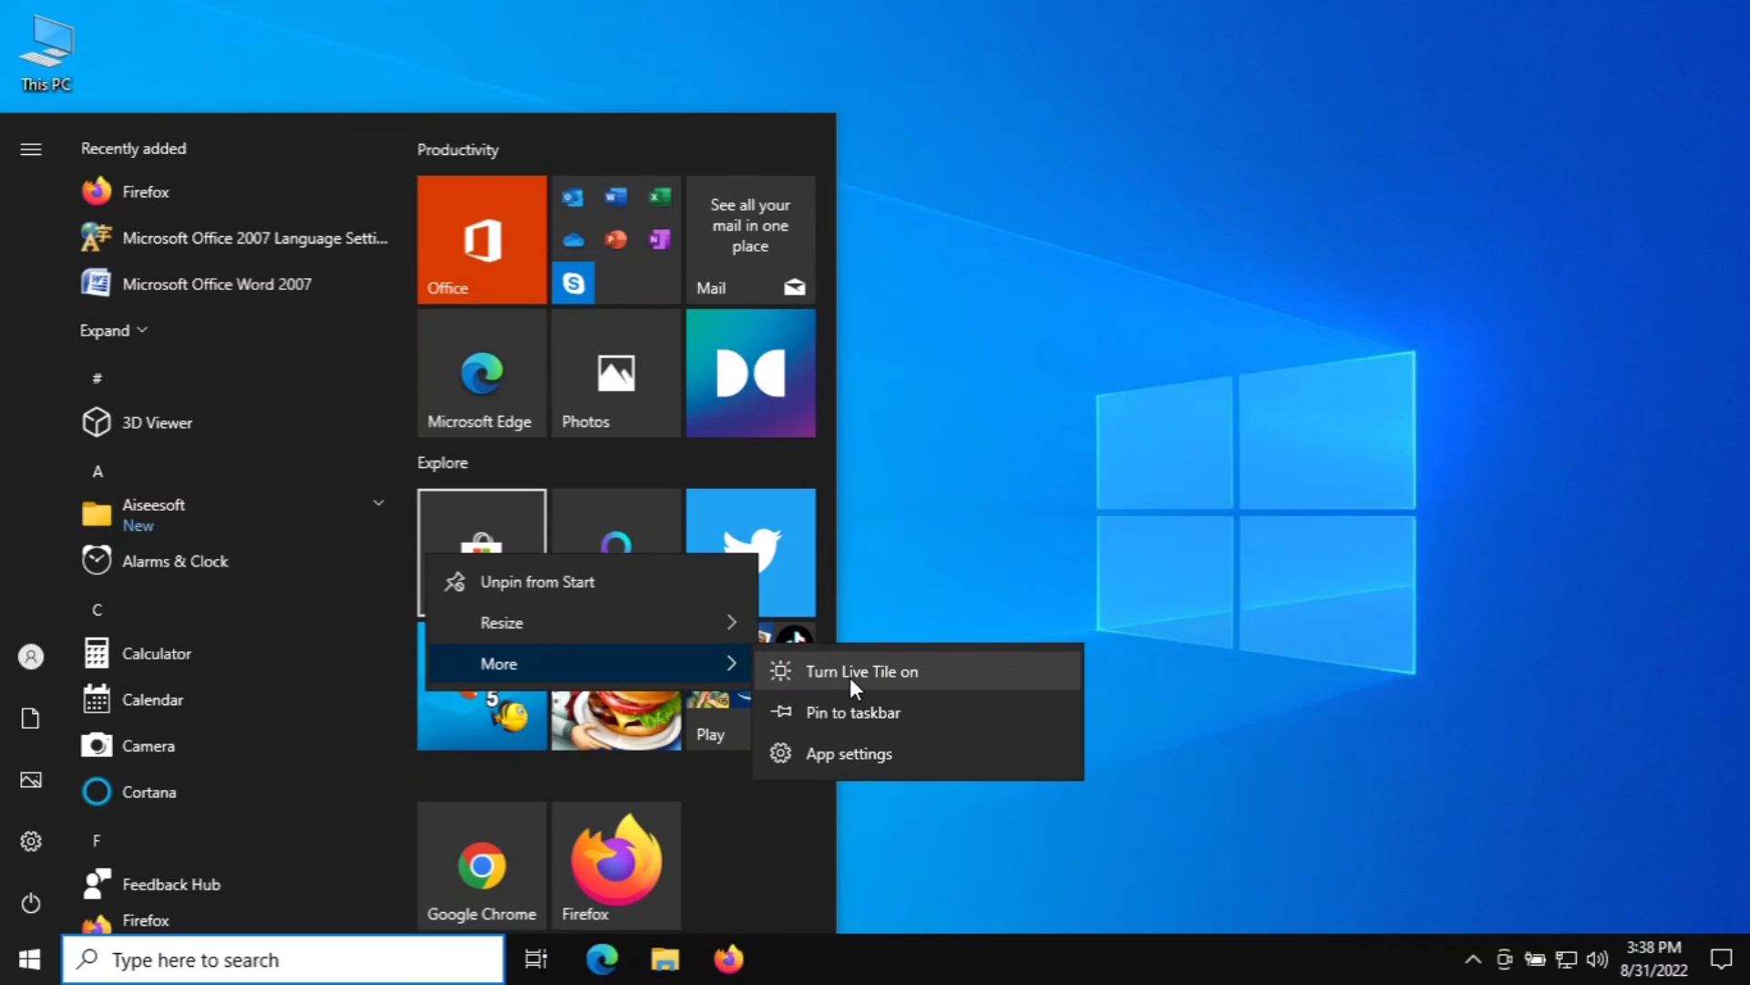
click(986, 674)
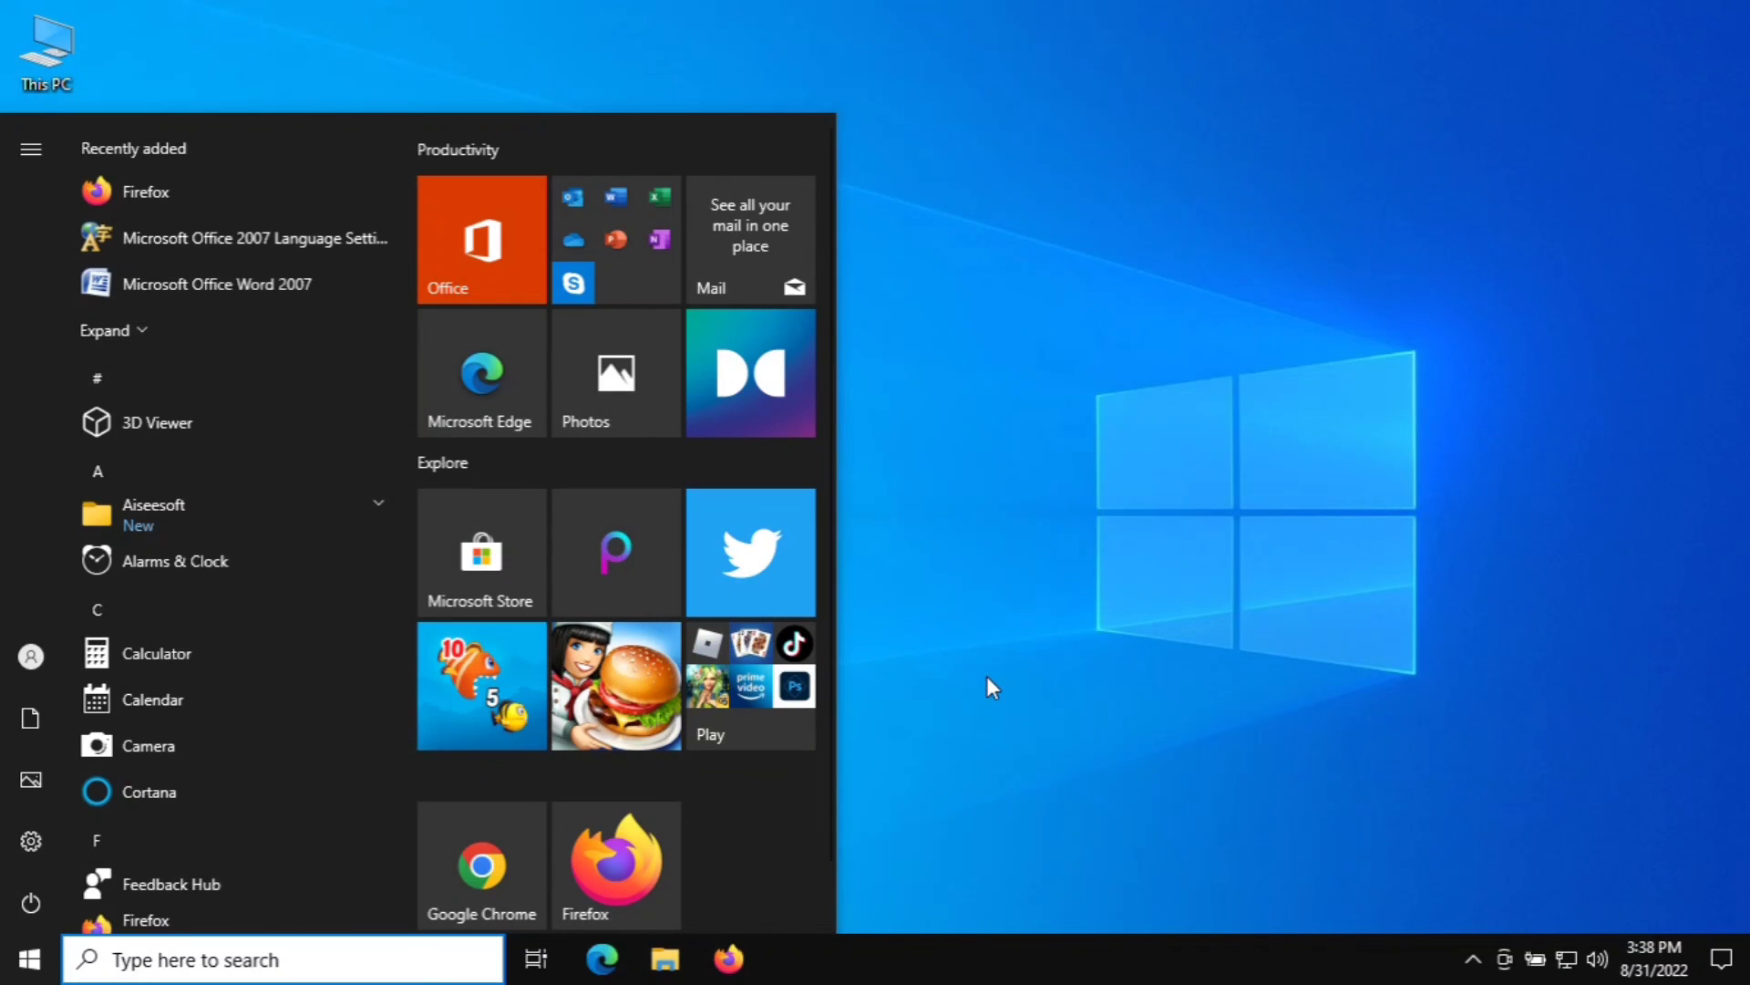
click(987, 678)
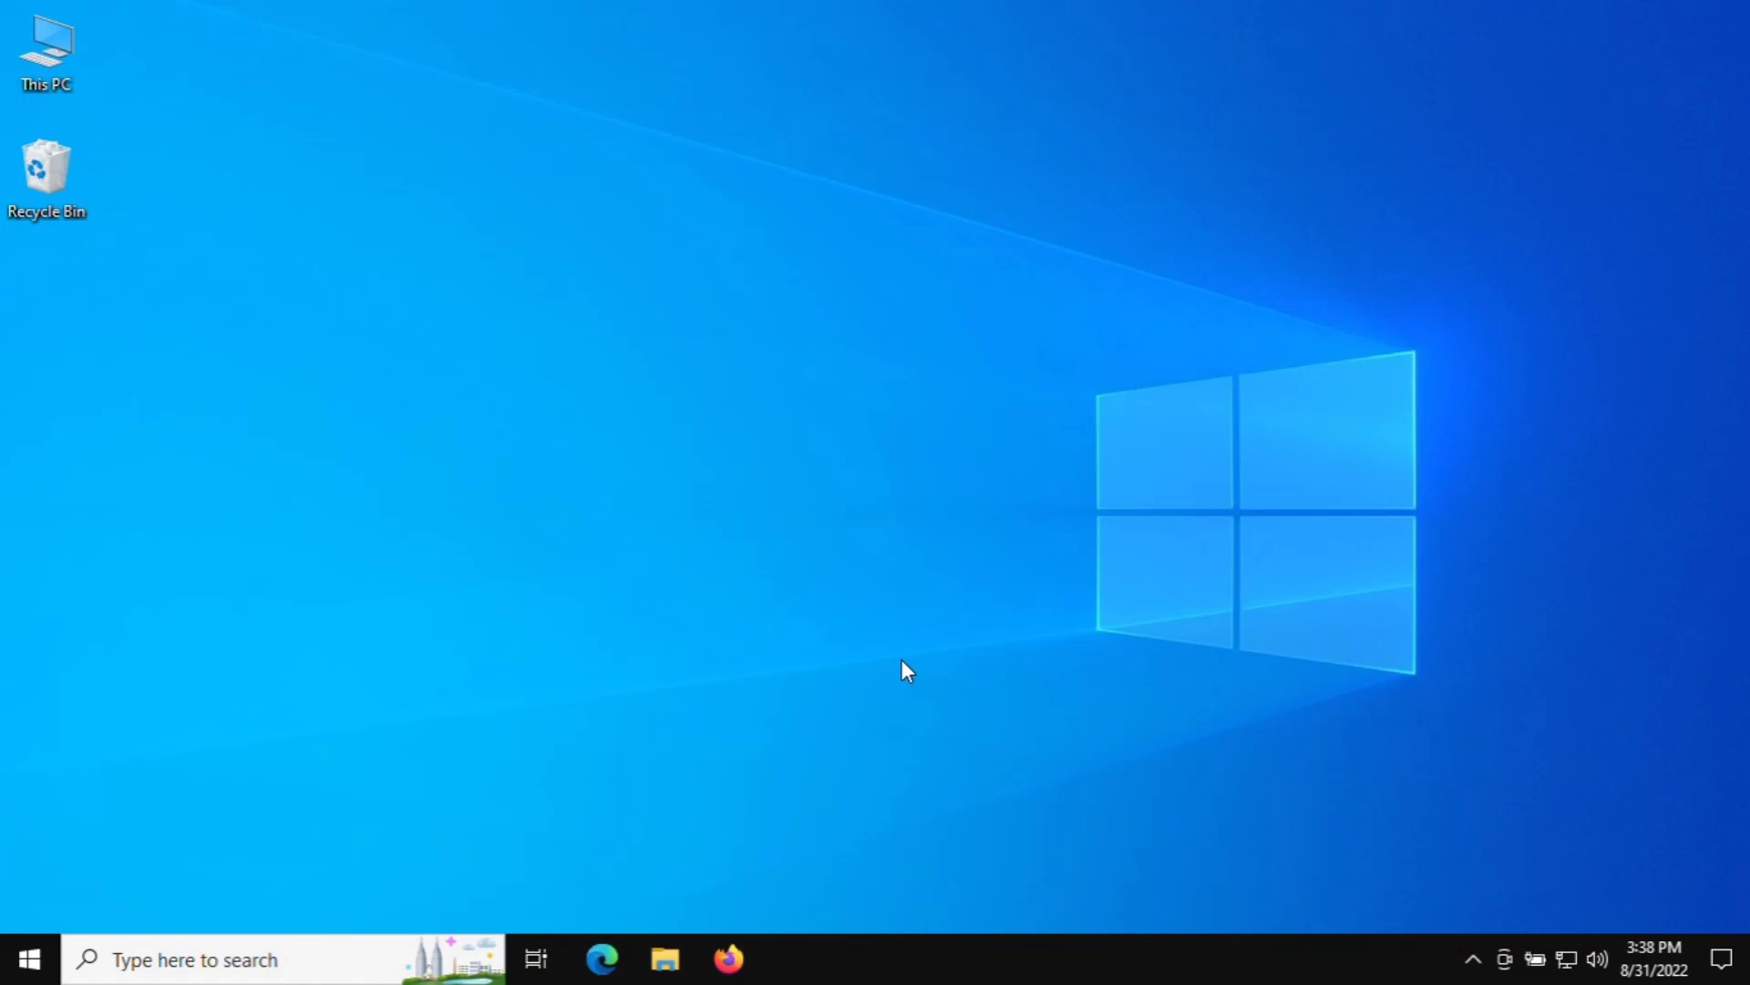
Open the power options to restart the computer
click(41, 952)
click(40, 906)
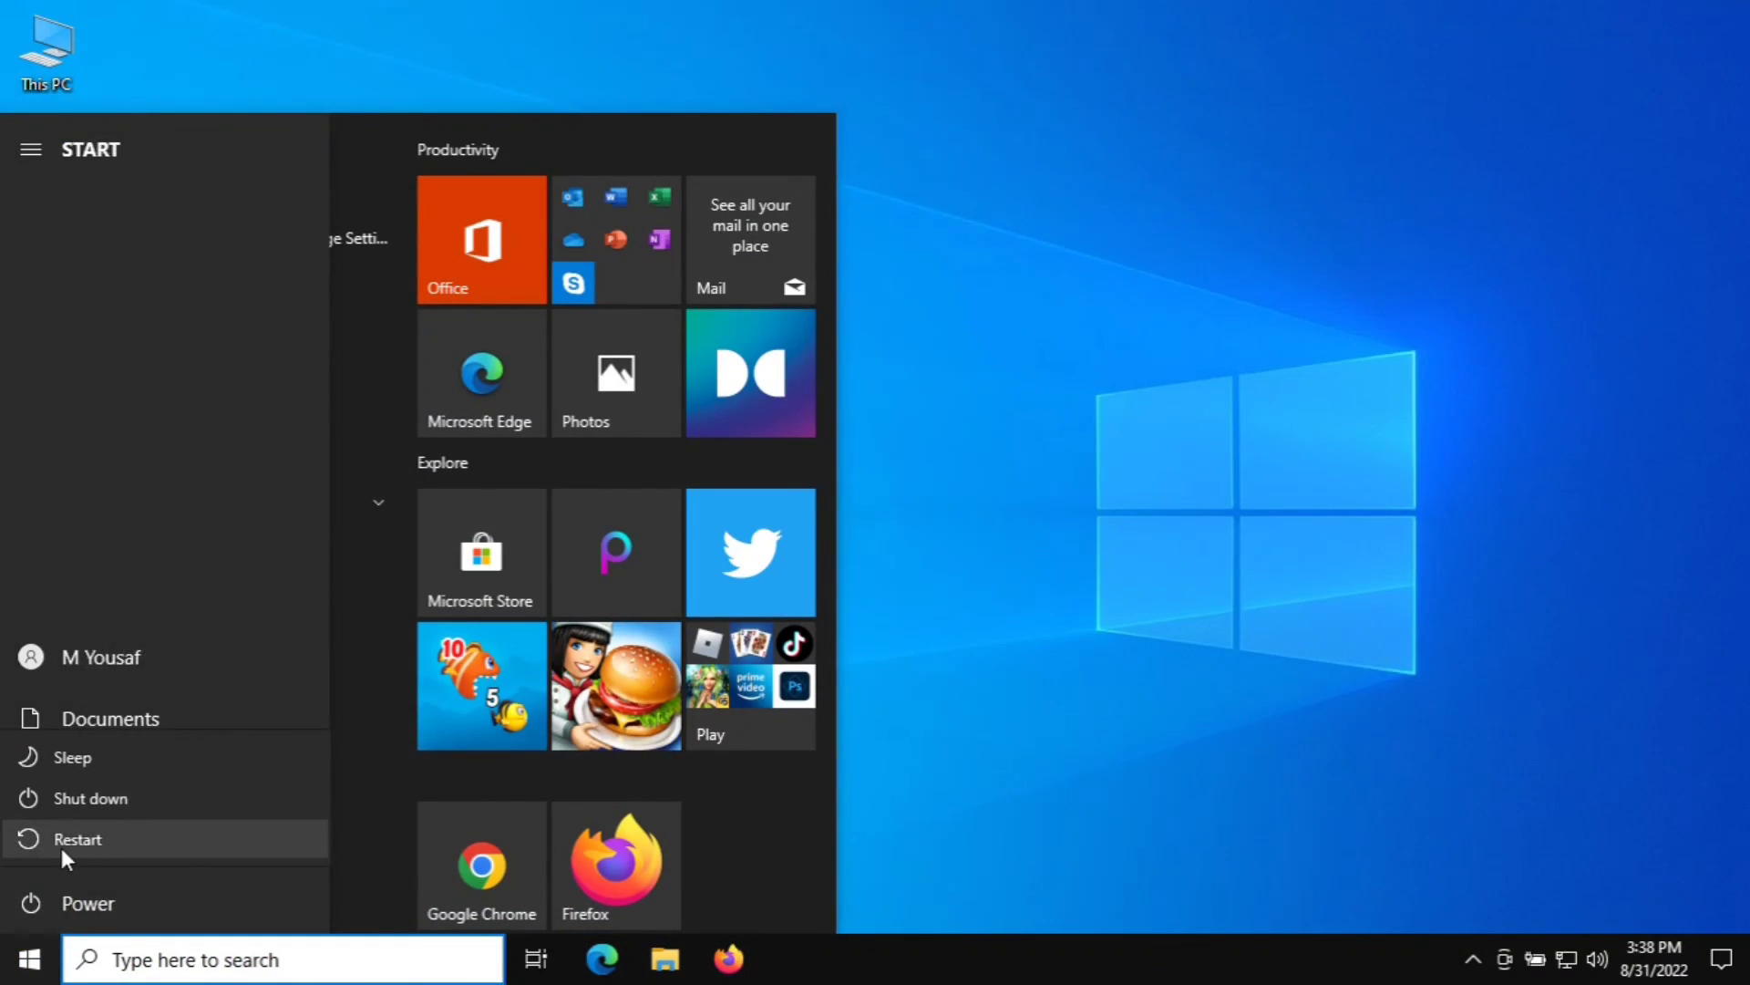